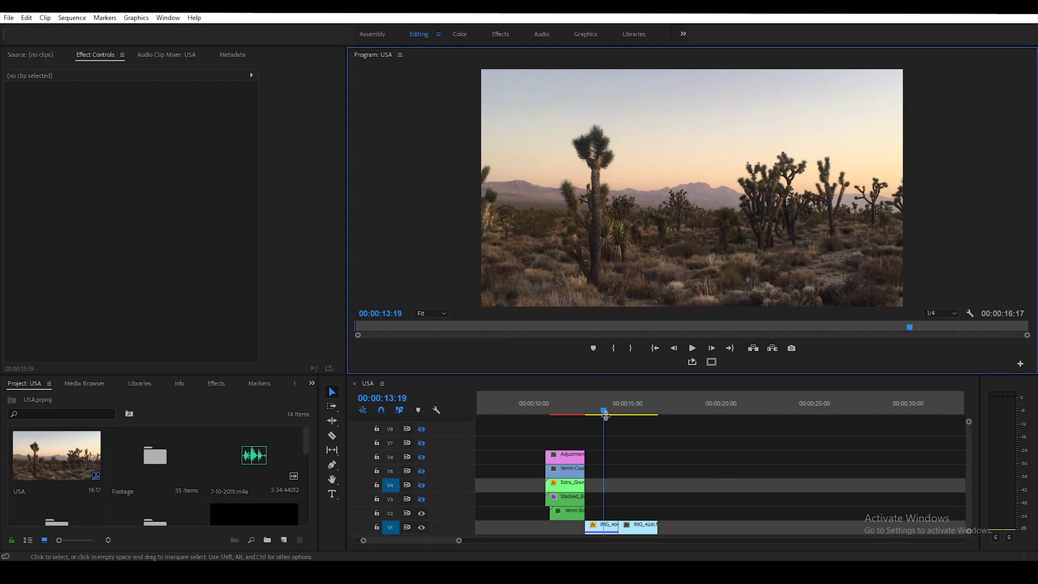
Preview the border, grain and other overlay clips around 00:00:12:03 by switching tracks V2 to V6 on and off
{"action": "mouse_move", "coordinate": [606, 414]}
{"action": "left_mouse_down"}
{"action": "mouse_move", "coordinate": [637, 414]}
{"action": "mouse_move", "coordinate": [614, 416]}
{"action": "left_mouse_up"}
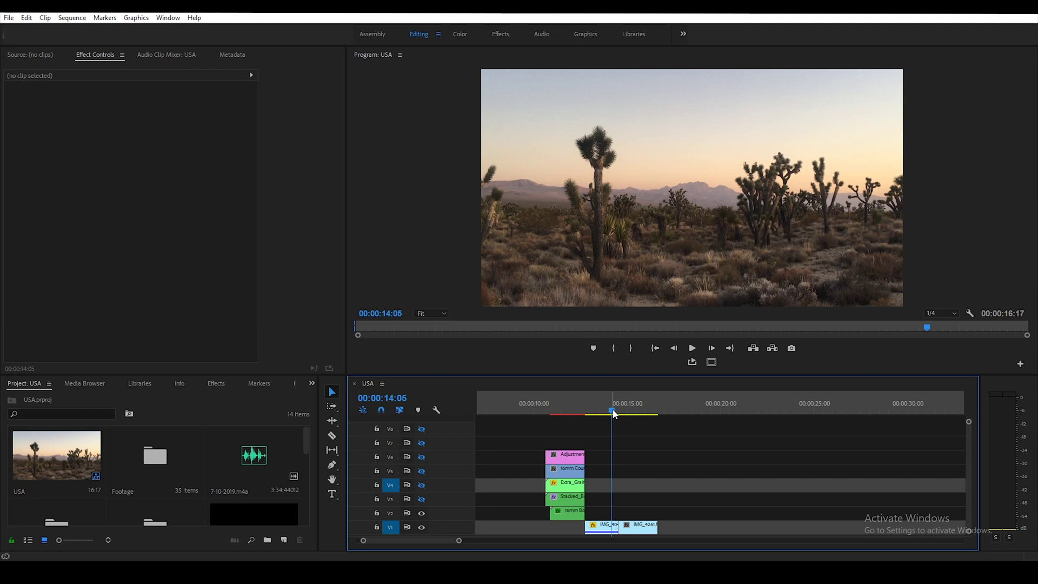
{"action": "left_click_drag", "start_coordinate": [614, 414], "coordinate": [573, 414]}
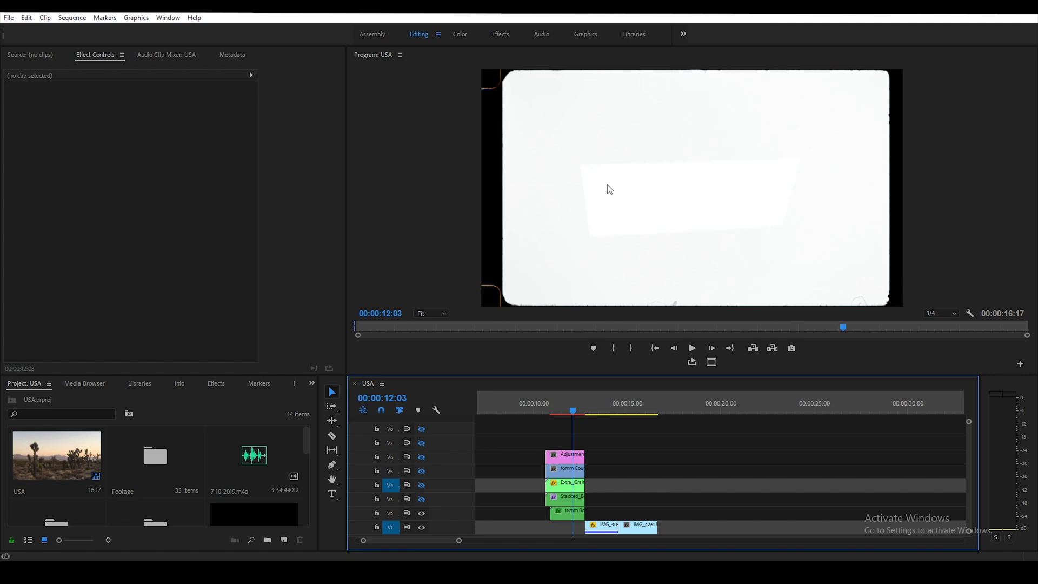
{"action": "left_click", "coordinate": [422, 499]}
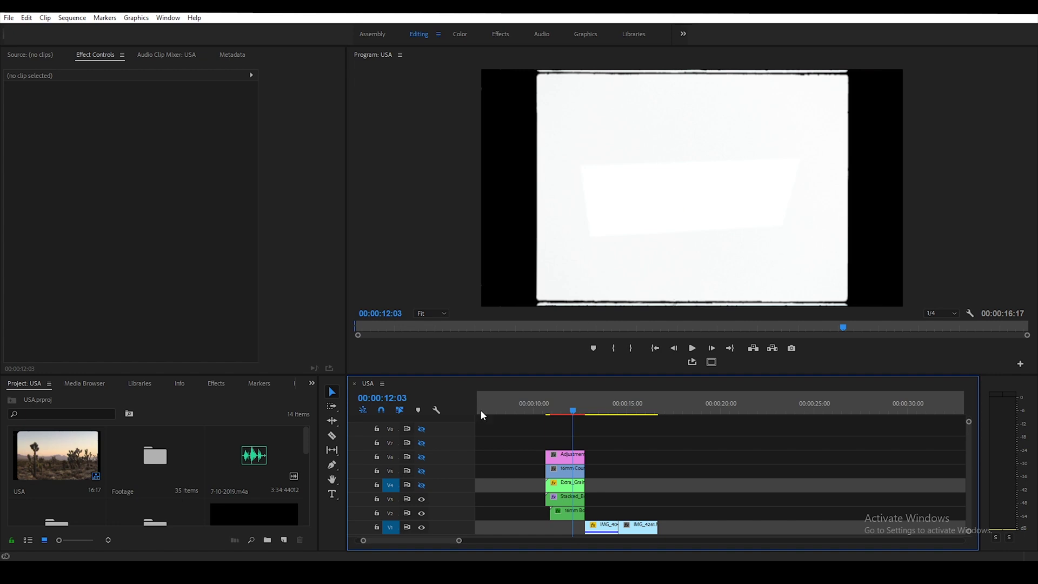
{"action": "left_click", "coordinate": [421, 485]}
{"action": "left_click", "coordinate": [421, 498]}
{"action": "left_click", "coordinate": [422, 512]}
{"action": "left_click", "coordinate": [421, 471]}
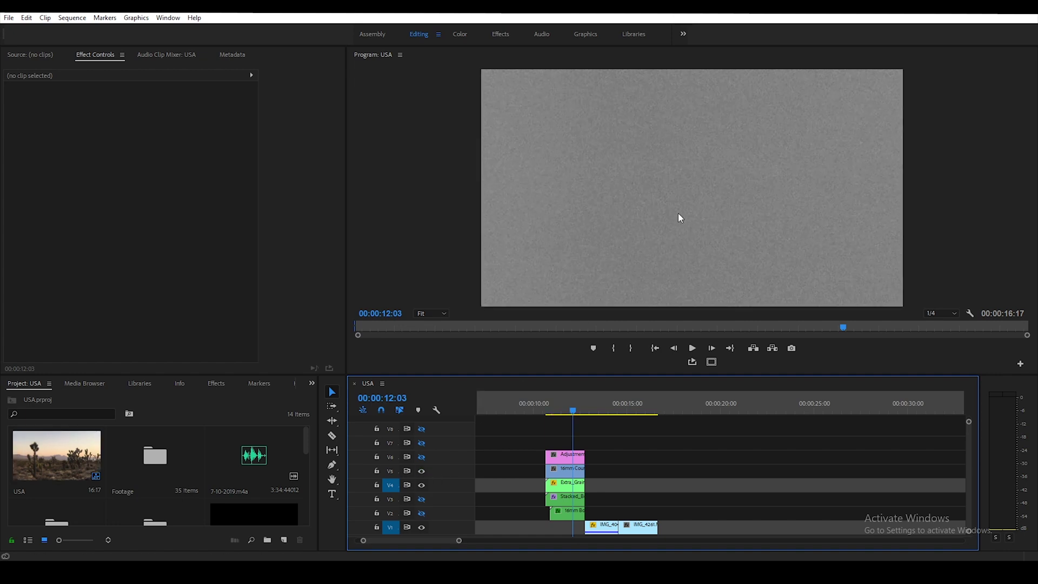
{"action": "left_click", "coordinate": [422, 457]}
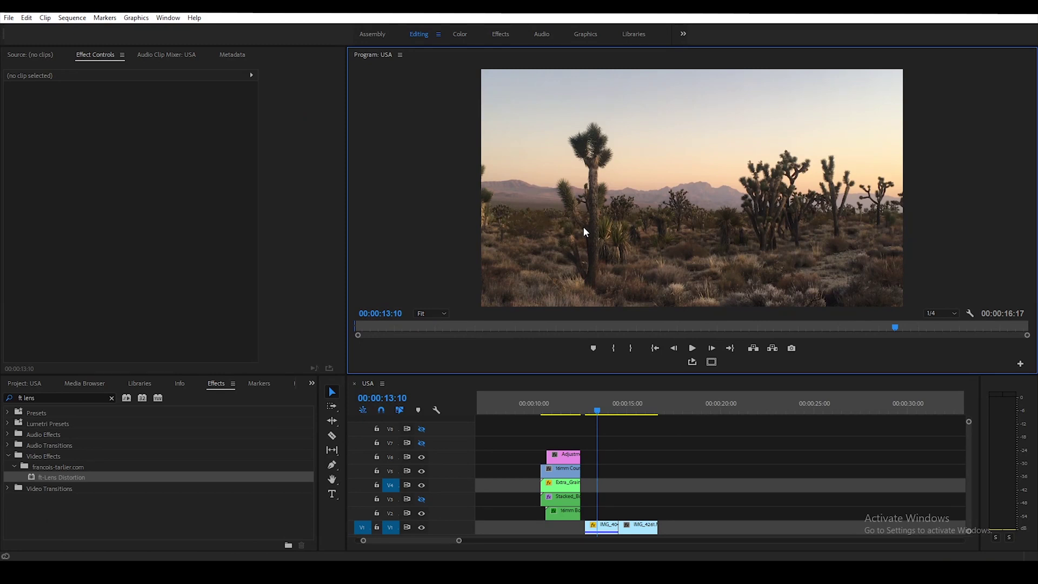
Nest the IMG_4041.MOV clip on V1 into a sequence named CLIP_01
{"action": "left_click", "coordinate": [607, 527]}
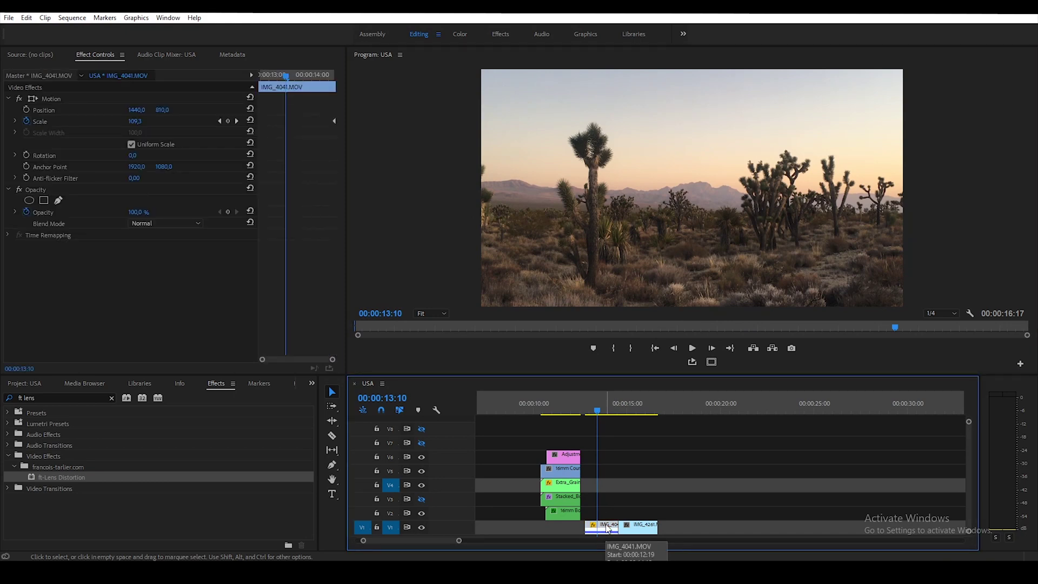
{"action": "right_click", "coordinate": [606, 528]}
{"action": "left_click", "coordinate": [647, 269]}
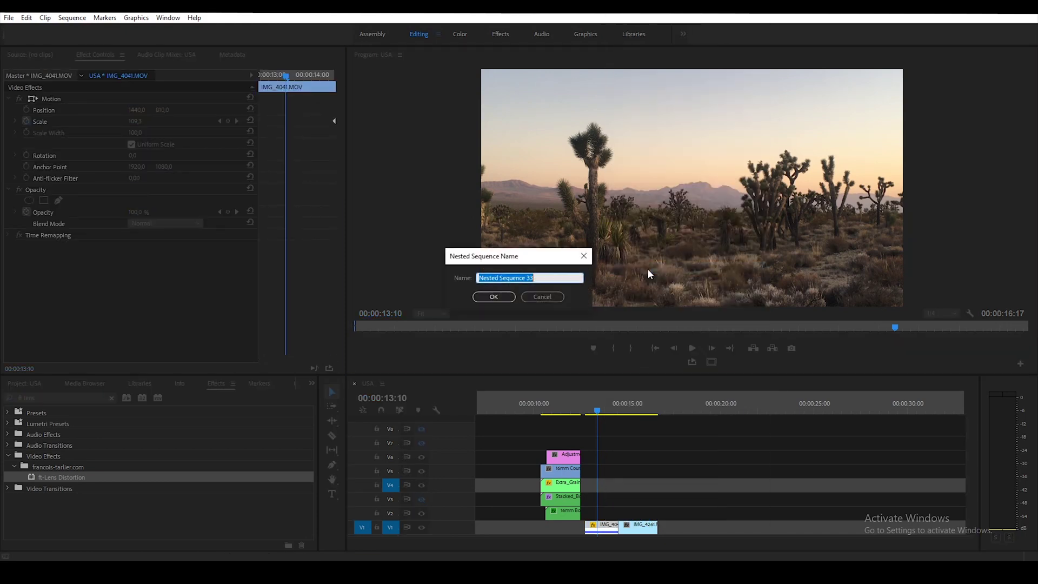
{"action": "type", "text": "CLIP_01"}
{"action": "key", "text": "Return"}
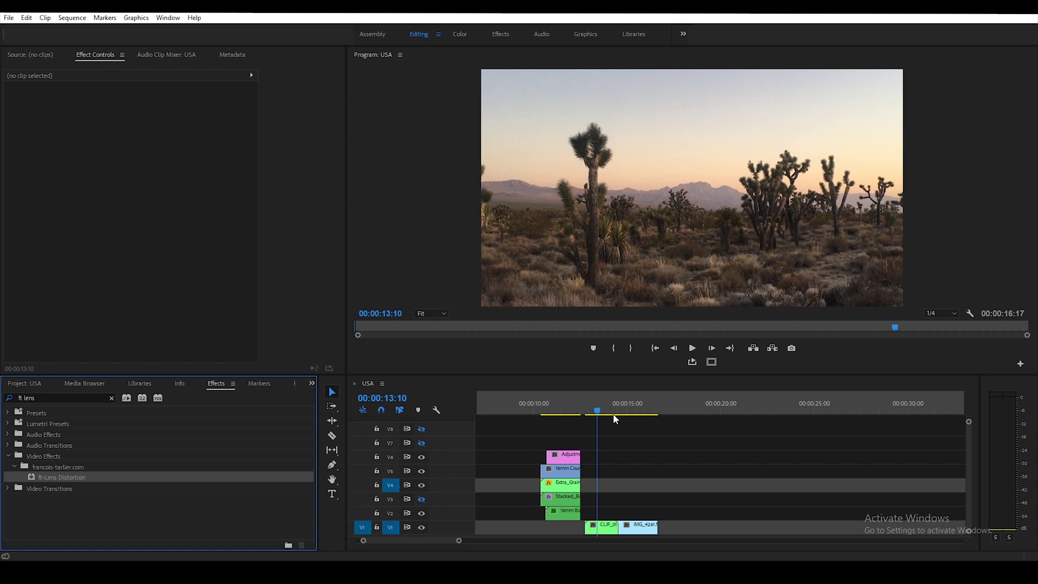
Place the adjustment layer on V2 directly above CLIP_01 and apply the ft-Lens Distortion effect to it
{"action": "left_click", "coordinate": [565, 459]}
{"action": "left_click_drag", "start_coordinate": [564, 459], "coordinate": [603, 515]}
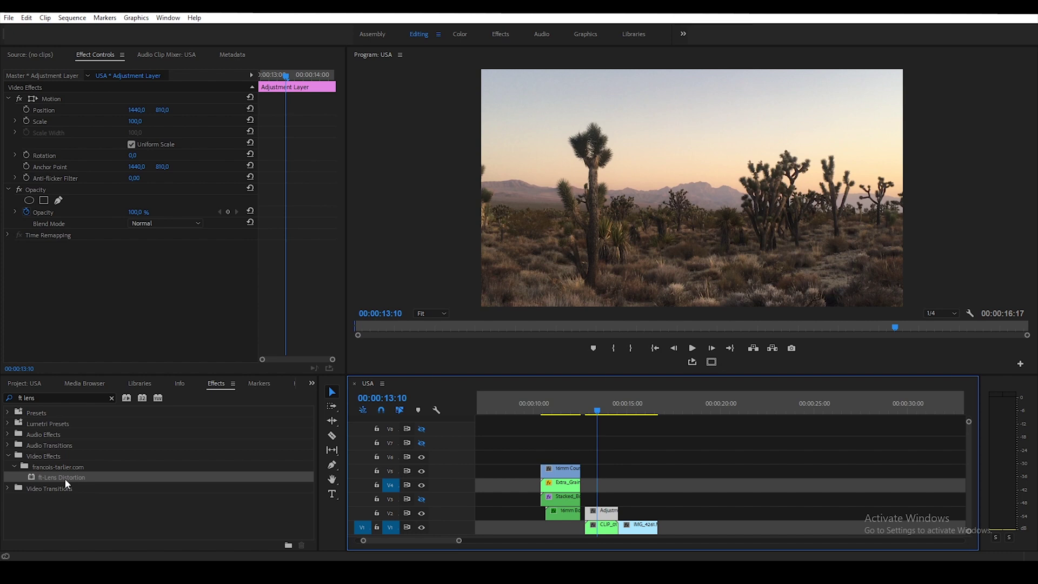
{"action": "left_click_drag", "start_coordinate": [65, 479], "coordinate": [615, 514]}
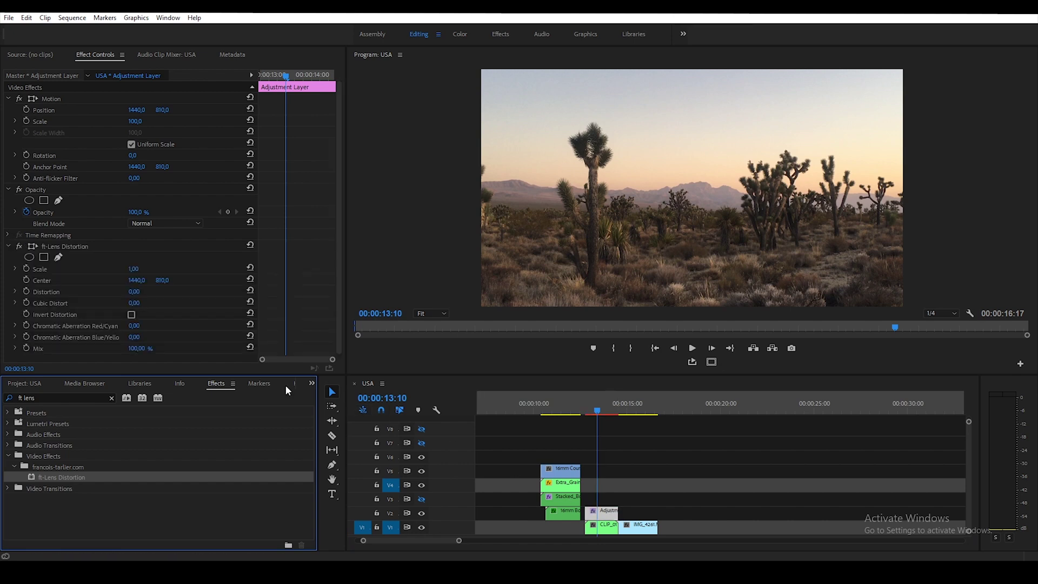
Set the lens distortion's Chromatic Aberration Red/Cyan to 6 on the adjustment layer
{"action": "left_click", "coordinate": [135, 325]}
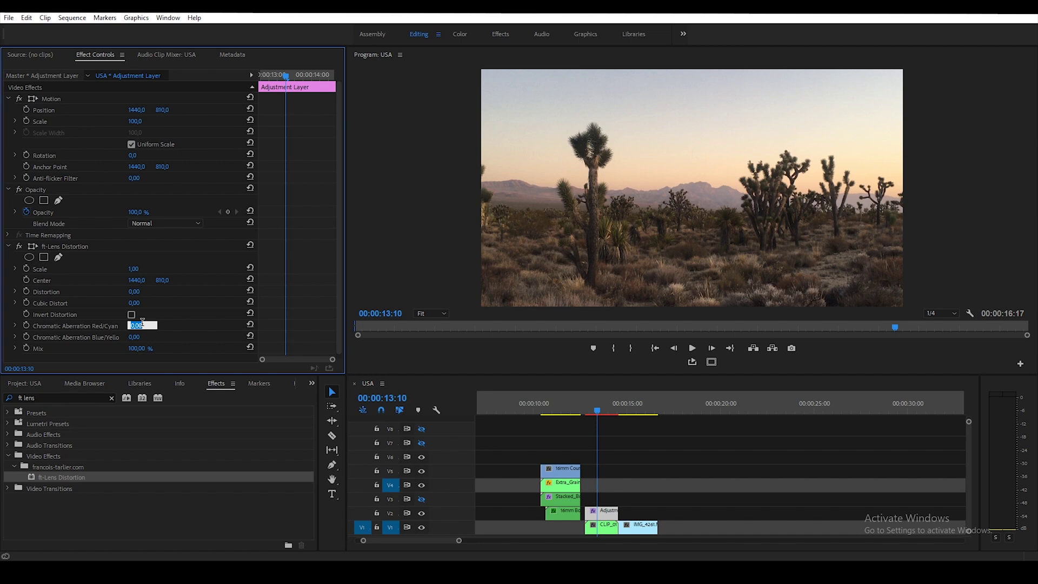
{"action": "type", "text": "5"}
{"action": "key", "text": "Return"}
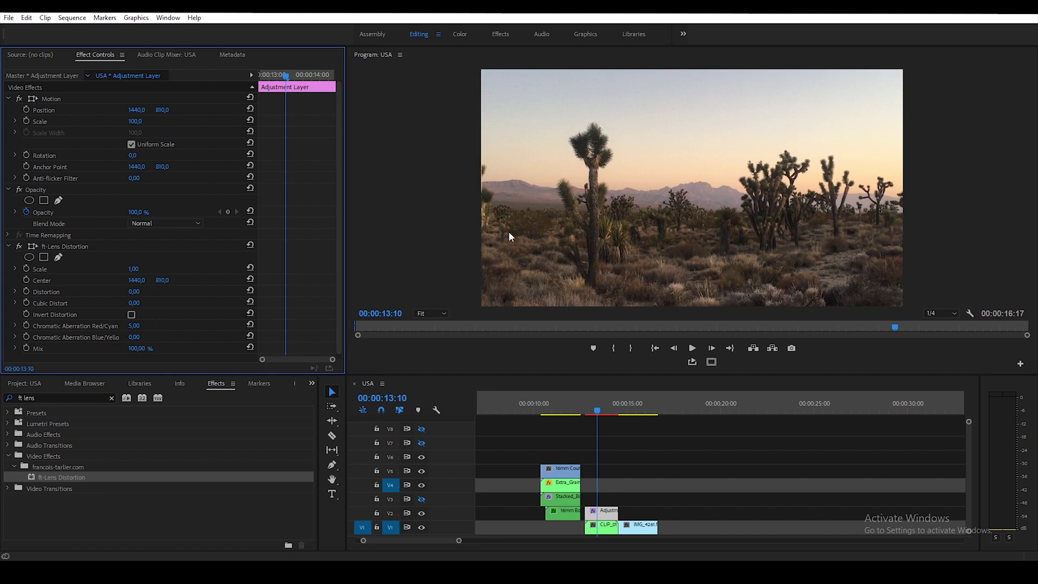
{"action": "left_click", "coordinate": [131, 325]}
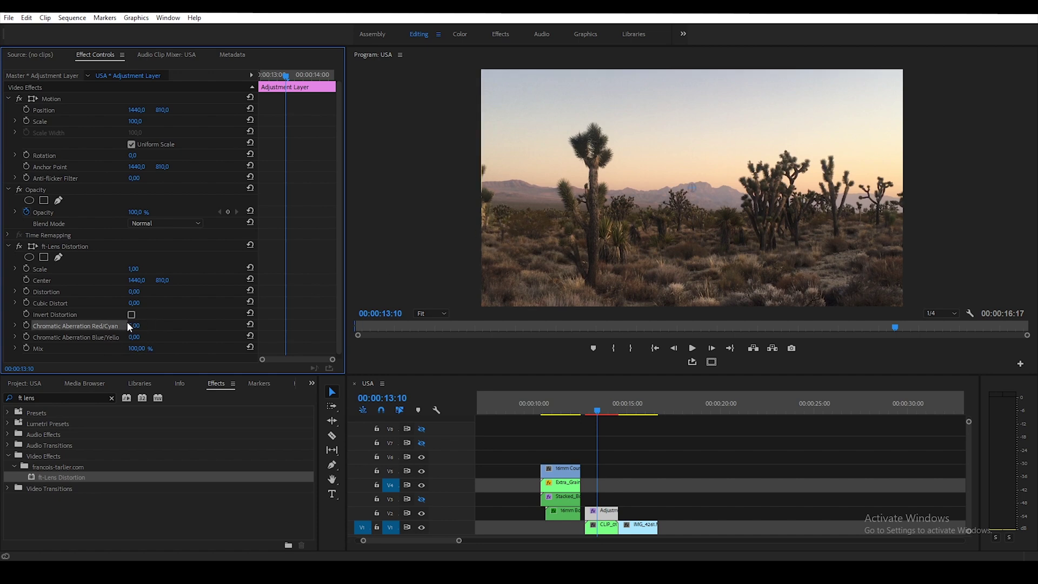
{"action": "type", "text": "6"}
{"action": "key", "text": "Return"}
Search the effects for "channel" and apply Channel Blur to the adjustment layer on V2
{"action": "left_click", "coordinate": [74, 398]}
{"action": "type", "text": "c"}
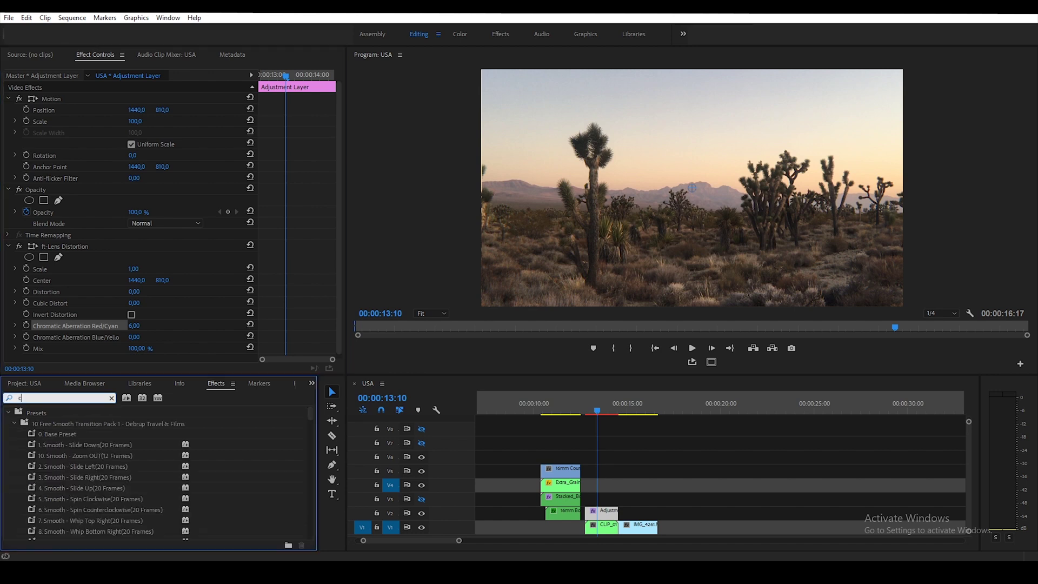
{"action": "type", "text": "hannel"}
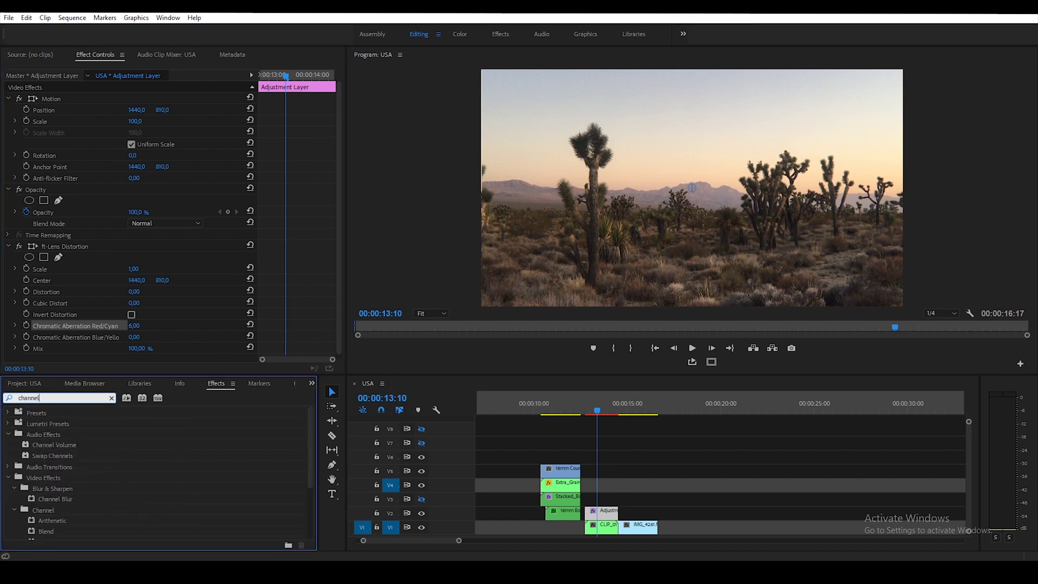
{"action": "scroll", "coordinate": [103, 468], "scroll_direction": "down", "scroll_amount": 2}
{"action": "scroll", "coordinate": [99, 460], "scroll_direction": "up", "scroll_amount": 2}
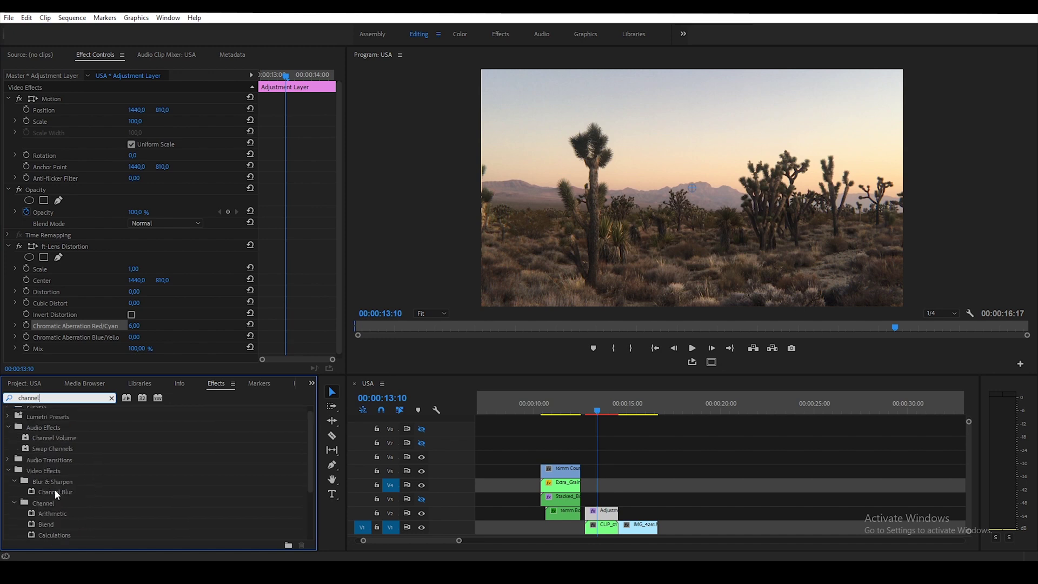
{"action": "left_click_drag", "start_coordinate": [52, 488], "coordinate": [609, 510]}
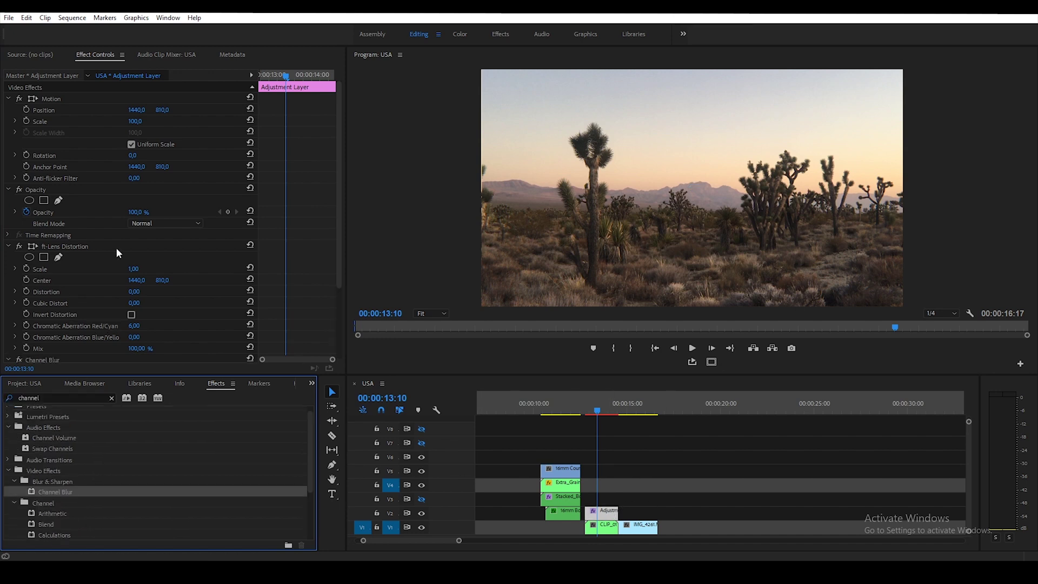
Set the Channel Blur's Red Blurriness to 3 on the adjustment layer
{"action": "scroll", "coordinate": [169, 302], "scroll_direction": "down", "scroll_amount": 3}
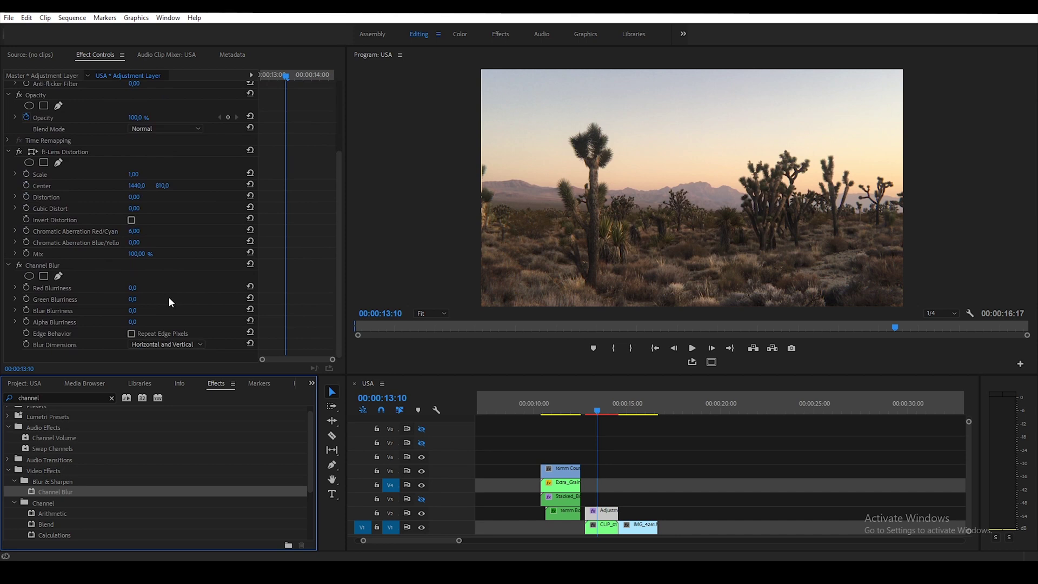
{"action": "left_click", "coordinate": [132, 289]}
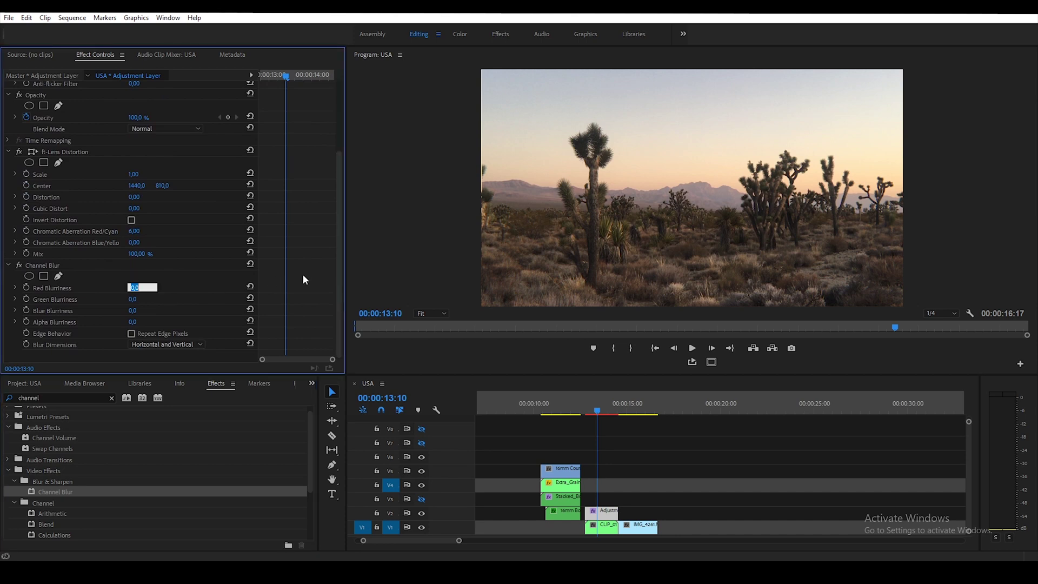
{"action": "type", "text": "5"}
{"action": "key", "text": "Return"}
{"action": "left_click", "coordinate": [133, 287]}
{"action": "type", "text": "3"}
{"action": "key", "text": "Return"}
Compare the footage with and without the adjustment layer by repeatedly switching the V2 track output
{"action": "left_click", "coordinate": [422, 513]}
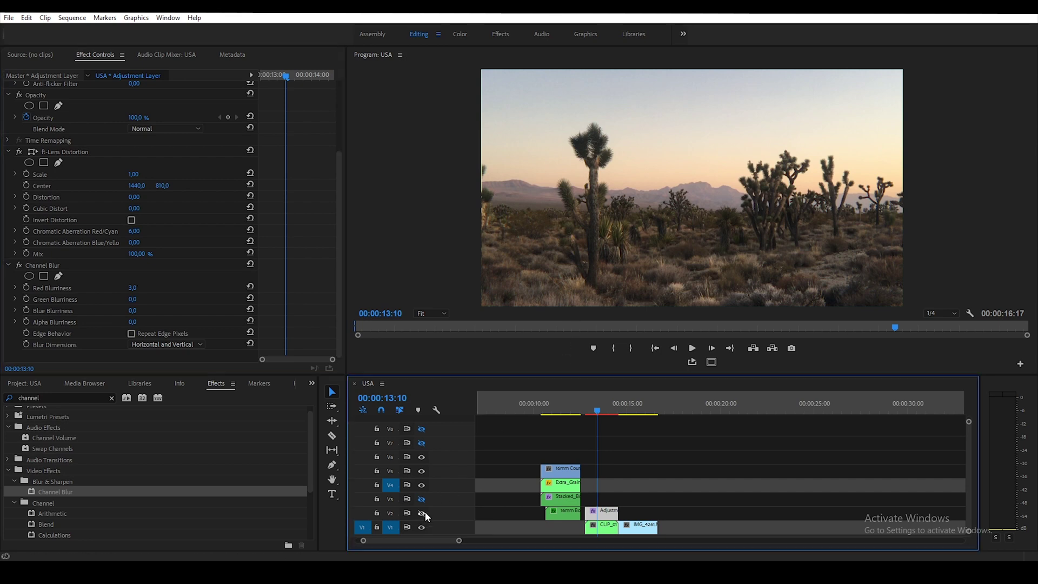
{"action": "left_click", "coordinate": [423, 513]}
{"action": "left_click", "coordinate": [422, 513]}
{"action": "left_click", "coordinate": [422, 513]}
{"action": "left_click", "coordinate": [422, 513]}
{"action": "left_click", "coordinate": [422, 513]}
{"action": "left_click", "coordinate": [425, 512]}
{"action": "left_click", "coordinate": [425, 512]}
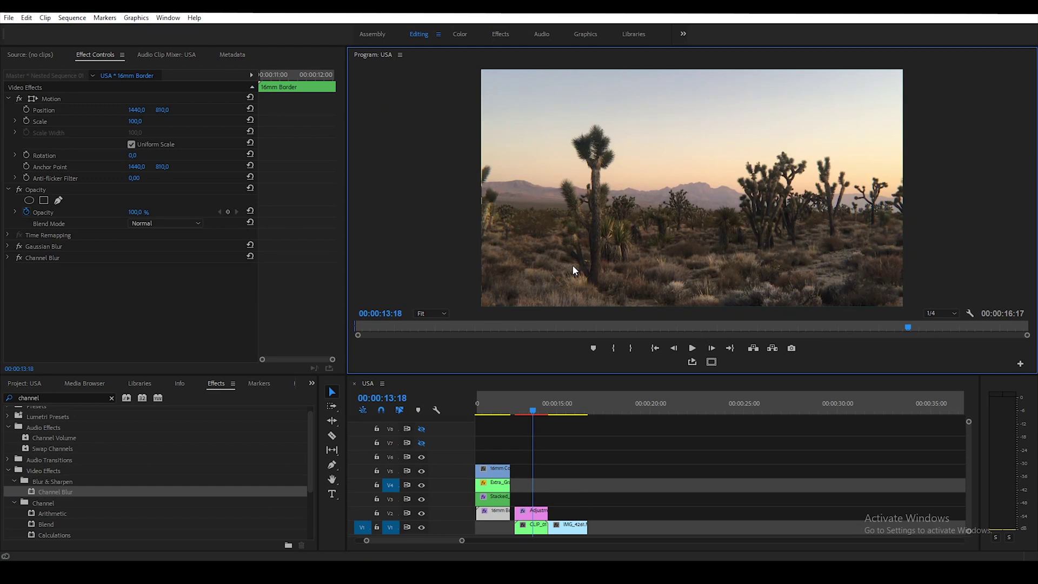
Place the 16mm Border clip on V3 above the adjustment layer and set its blend mode to Multiply
{"action": "left_click_drag", "start_coordinate": [500, 512], "coordinate": [651, 497]}
{"action": "left_click", "coordinate": [633, 409]}
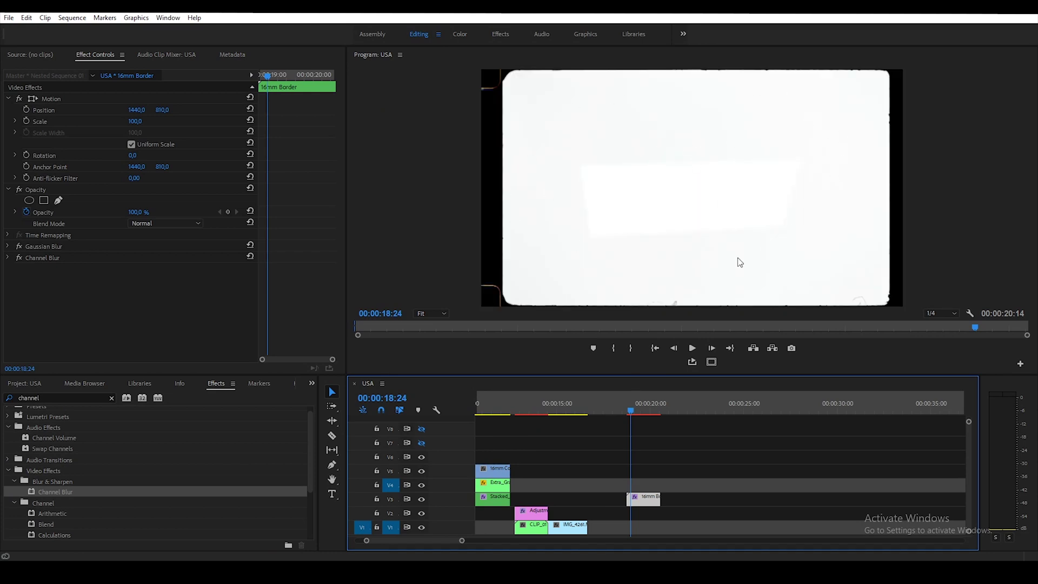
{"action": "left_click_drag", "start_coordinate": [652, 501], "coordinate": [539, 500]}
{"action": "left_click", "coordinate": [528, 410]}
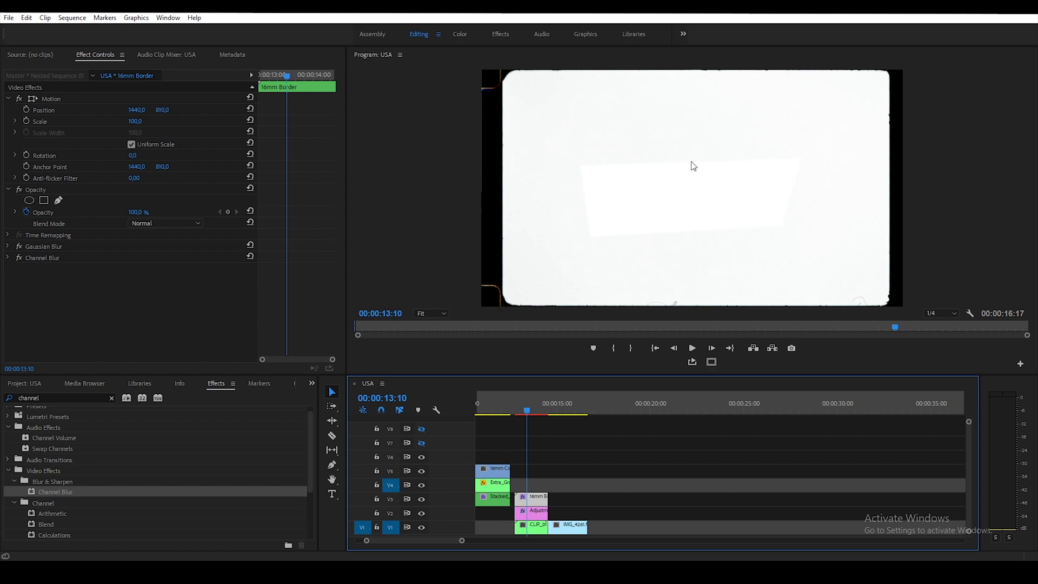
{"action": "left_click", "coordinate": [165, 222]}
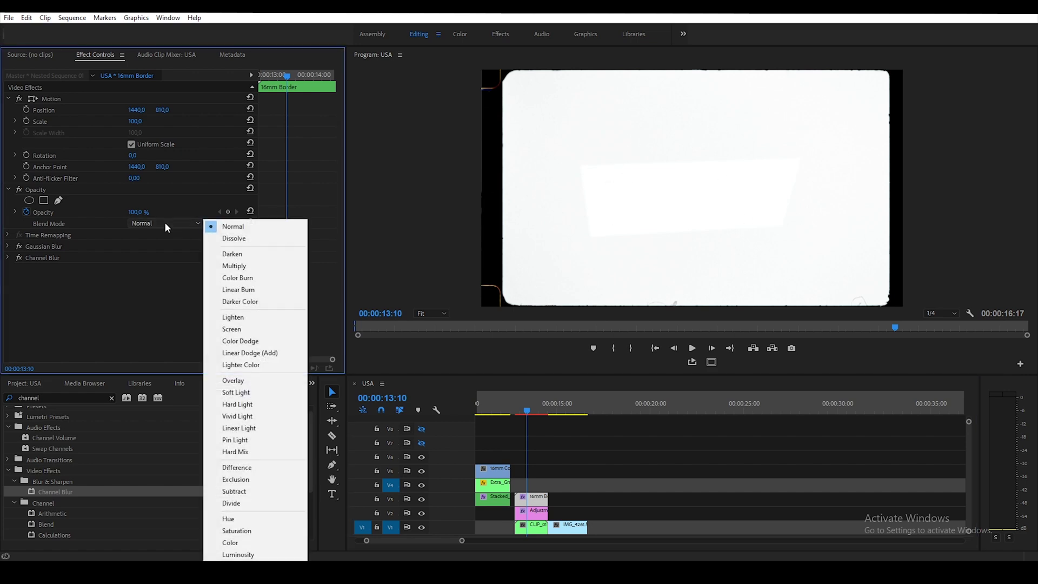
{"action": "left_click", "coordinate": [235, 267]}
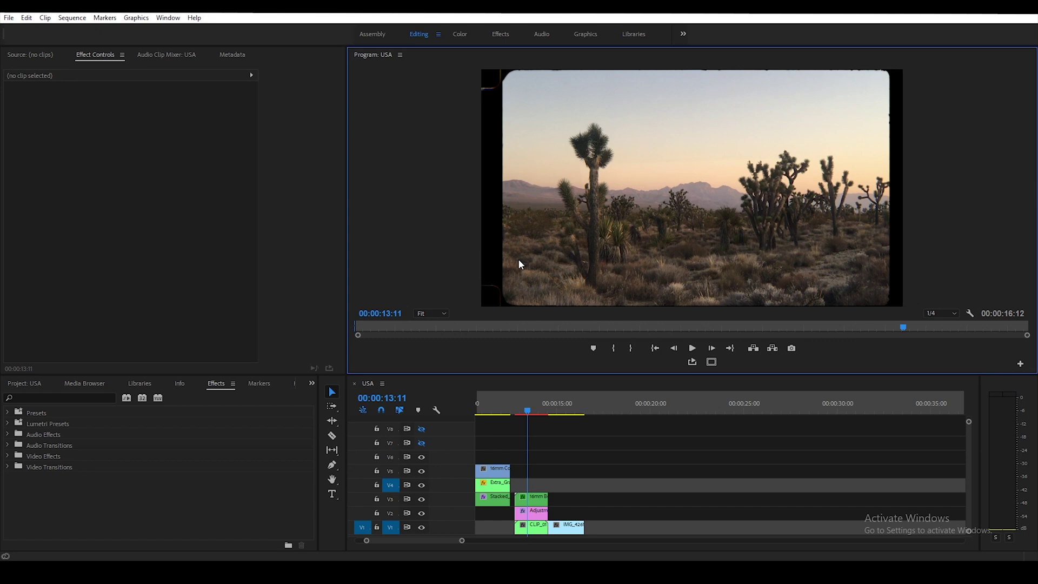
Duplicate CLIP_01 onto V4, aligned directly above the 16mm Border clip
{"action": "left_click", "coordinate": [536, 527]}
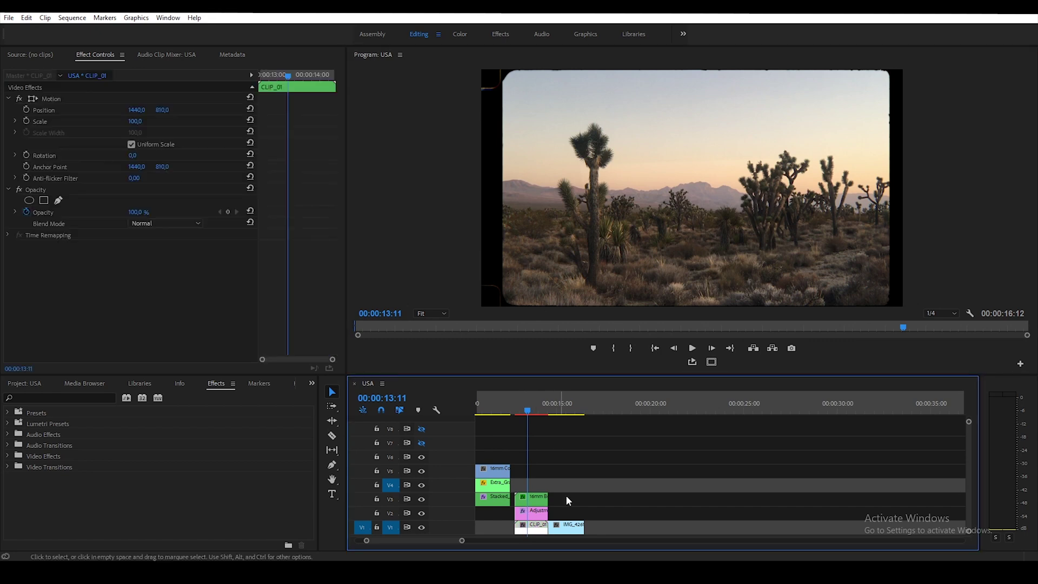
{"action": "left_click", "coordinate": [605, 407]}
{"action": "key", "text": "ctrl+v"}
{"action": "left_click_drag", "start_coordinate": [624, 527], "coordinate": [534, 488]}
{"action": "left_click", "coordinate": [528, 406]}
Duplicate the 16mm Border clip onto V5, aligned directly above the CLIP_01 copy
{"action": "left_click", "coordinate": [538, 500]}
{"action": "key", "text": "ctrl+c"}
{"action": "left_click", "coordinate": [654, 406]}
{"action": "key", "text": "ctrl+v"}
{"action": "left_click_drag", "start_coordinate": [634, 527], "coordinate": [529, 472]}
{"action": "left_click", "coordinate": [531, 408]}
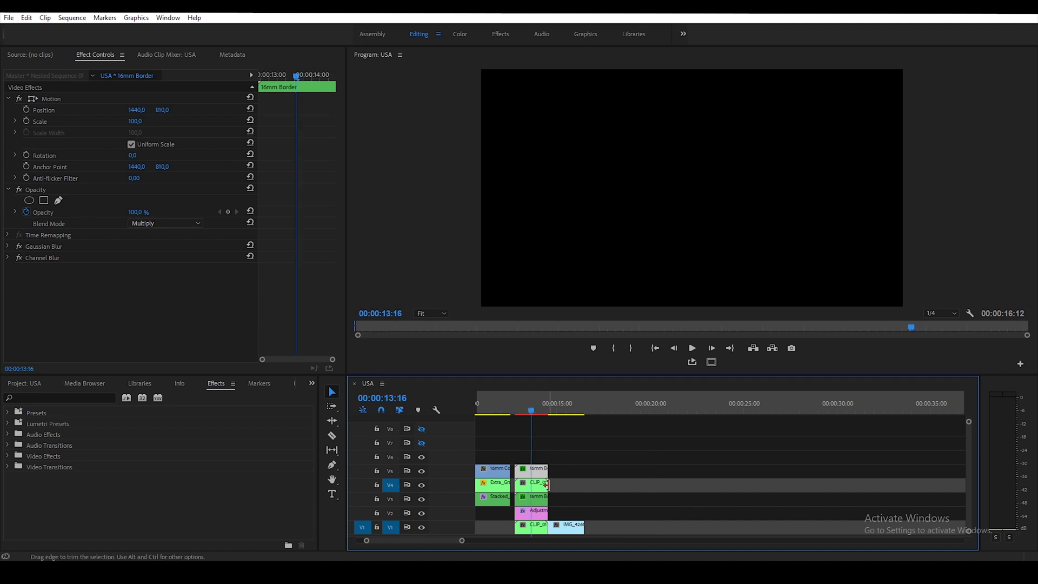
Search the effects for "matte" and apply Track Matte Key to the CLIP_01 copy on V4
{"action": "left_click", "coordinate": [518, 483]}
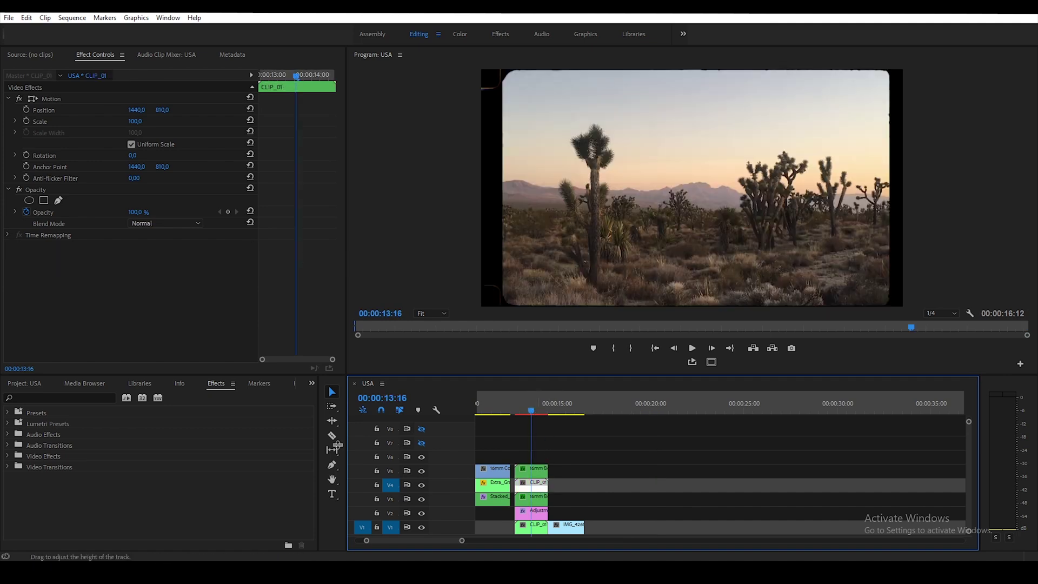
{"action": "left_click", "coordinate": [86, 399]}
{"action": "type", "text": "matte"}
{"action": "left_click", "coordinate": [49, 531]}
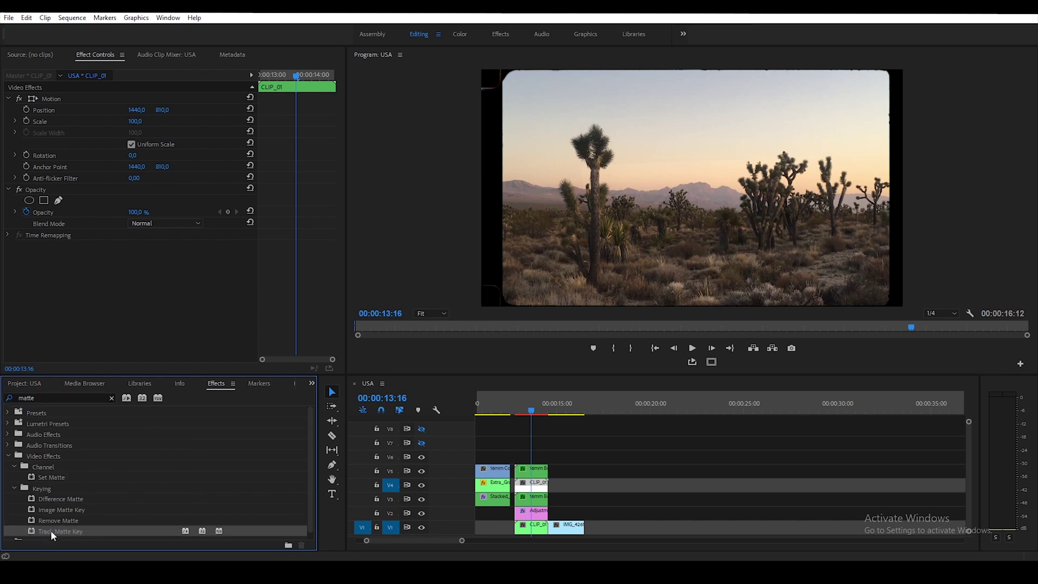
{"action": "left_click_drag", "start_coordinate": [54, 533], "coordinate": [533, 489]}
Set the Track Matte Key's matte to Video 5 and composite using Matte Luma
{"action": "left_click", "coordinate": [144, 265]}
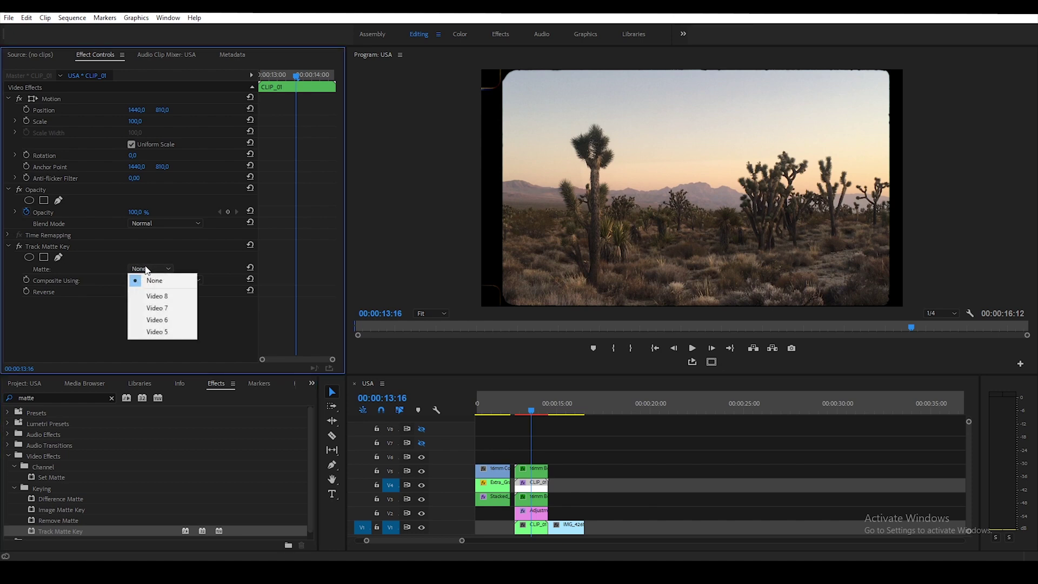
{"action": "left_click", "coordinate": [158, 332]}
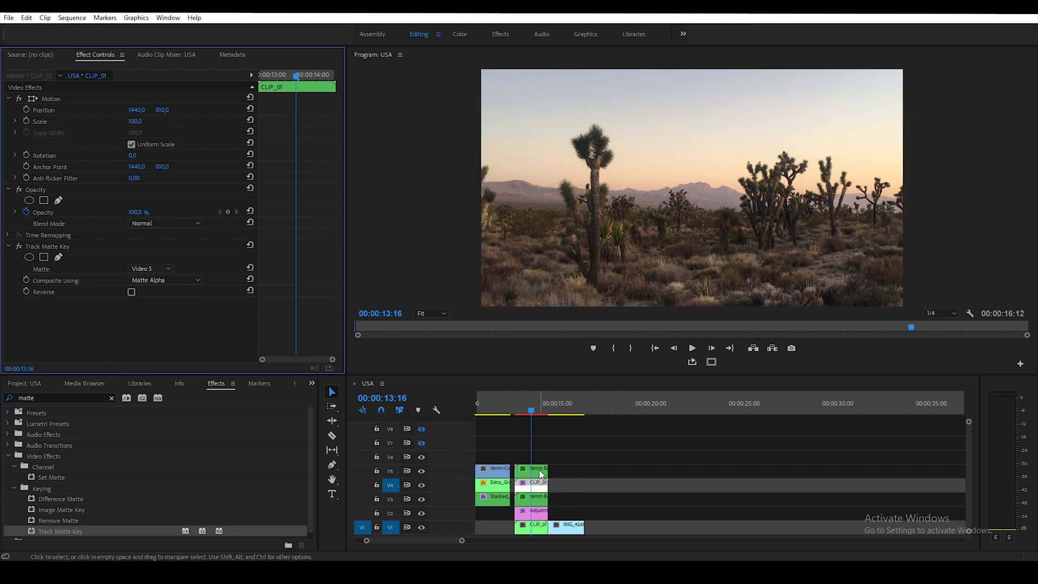
{"action": "left_click", "coordinate": [171, 280]}
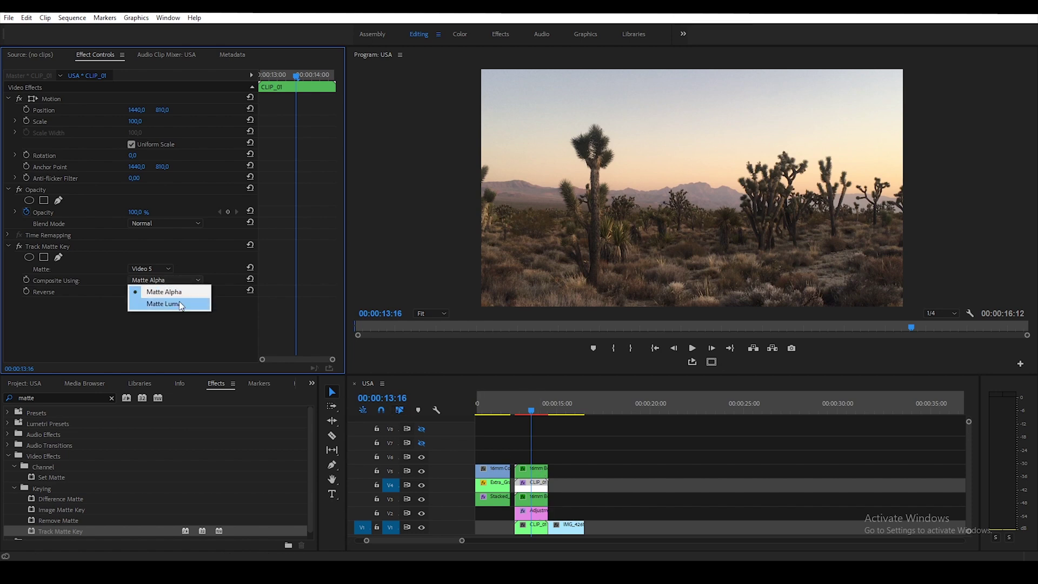
{"action": "left_click", "coordinate": [179, 303]}
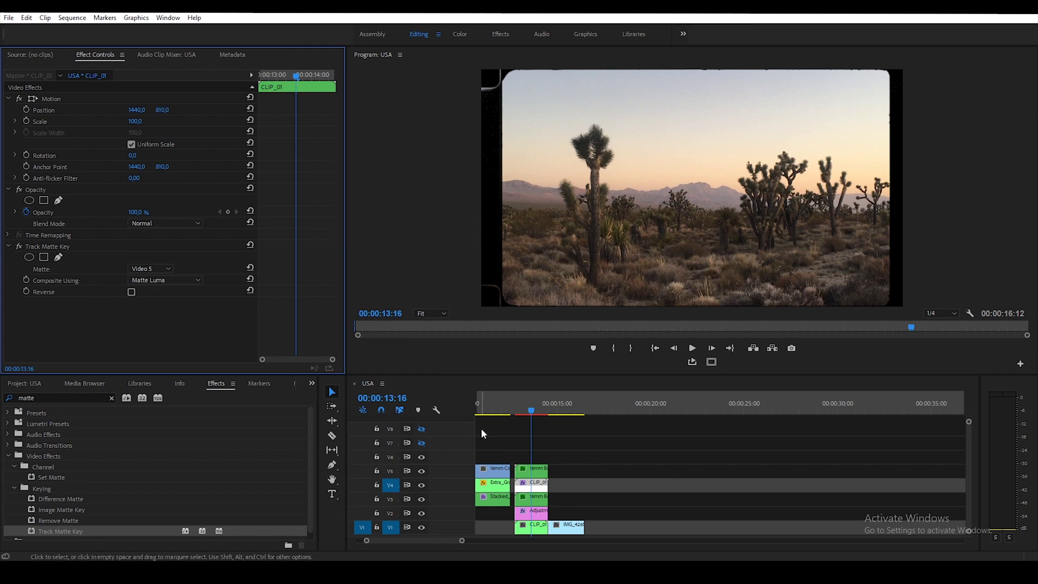
Hide tracks V1 to V3 and apply Luma Key to the CLIP_01 copy on V4 with Cutoff at 68%
{"action": "left_click", "coordinate": [422, 499]}
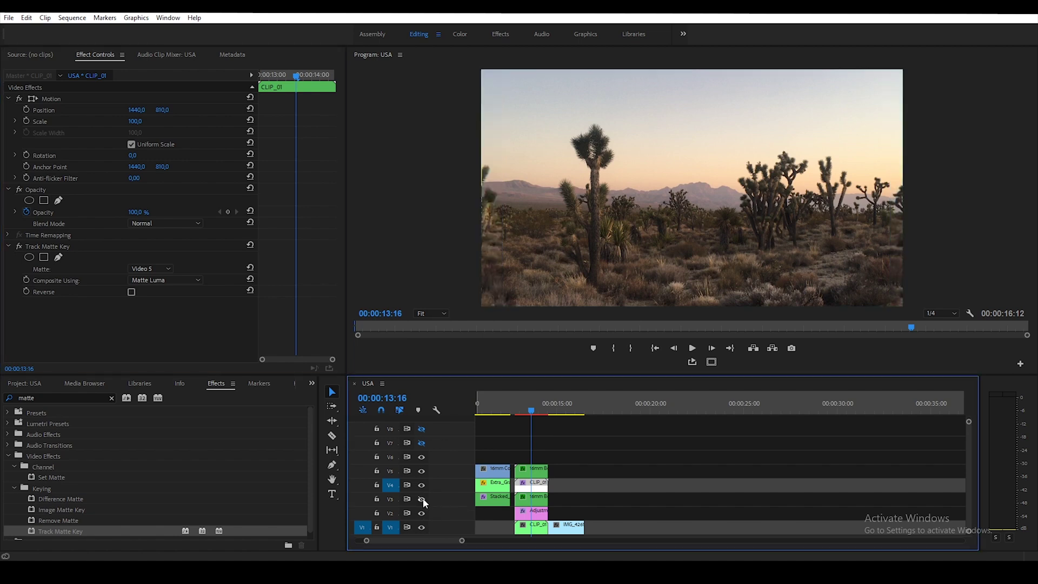
{"action": "left_click", "coordinate": [421, 513]}
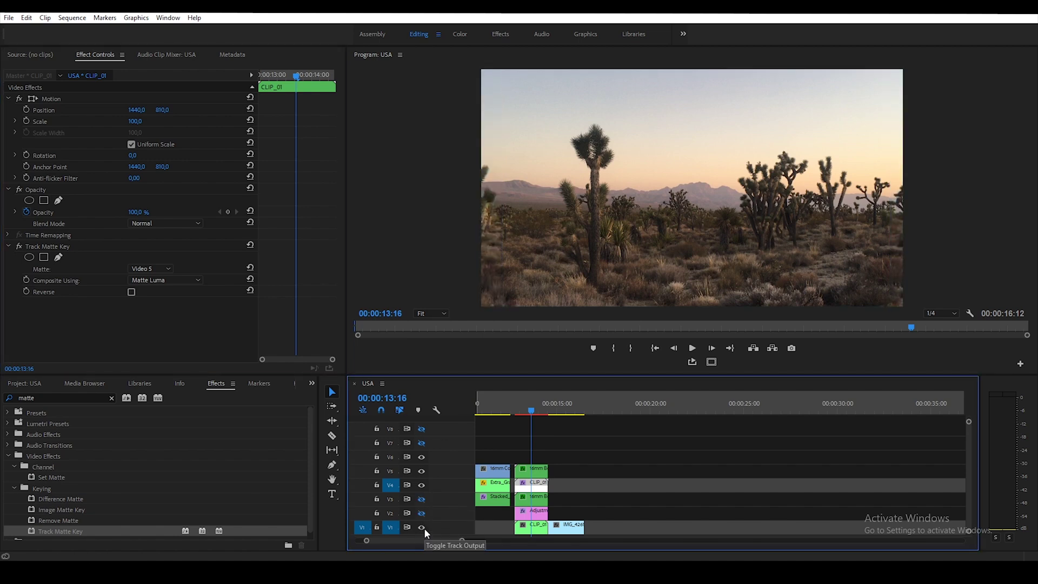
{"action": "double_click", "coordinate": [26, 398]}
{"action": "key", "text": "BackSpace"}
{"action": "type", "text": "luma"}
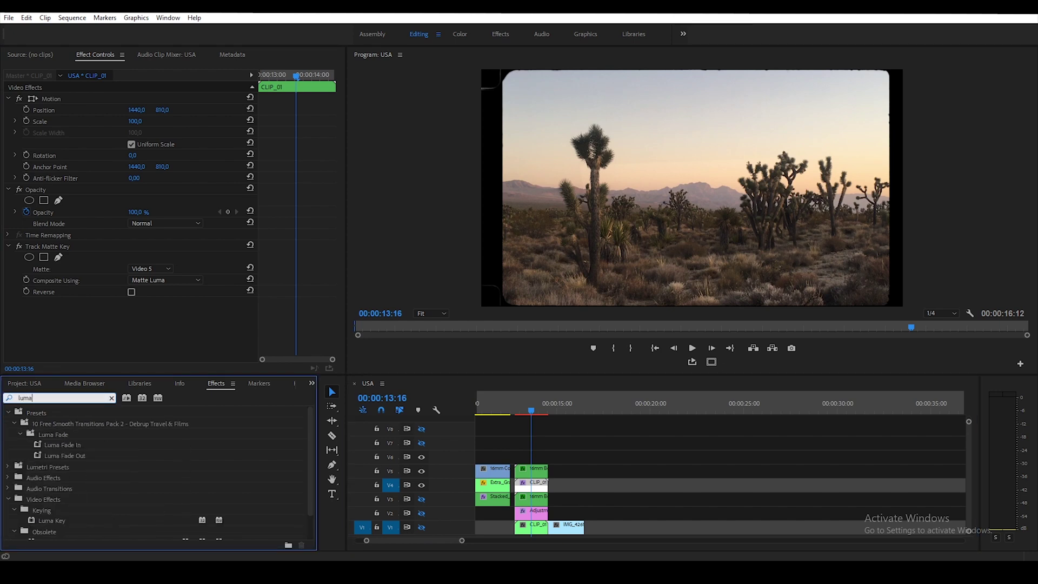
{"action": "left_click_drag", "start_coordinate": [57, 517], "coordinate": [497, 494]}
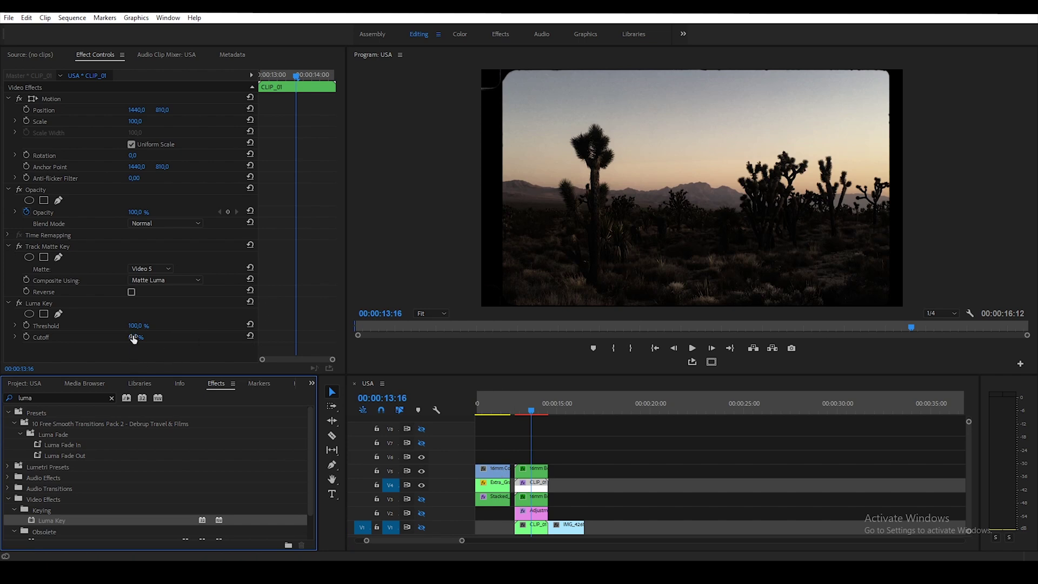
{"action": "left_click_drag", "start_coordinate": [133, 337], "coordinate": [168, 337]}
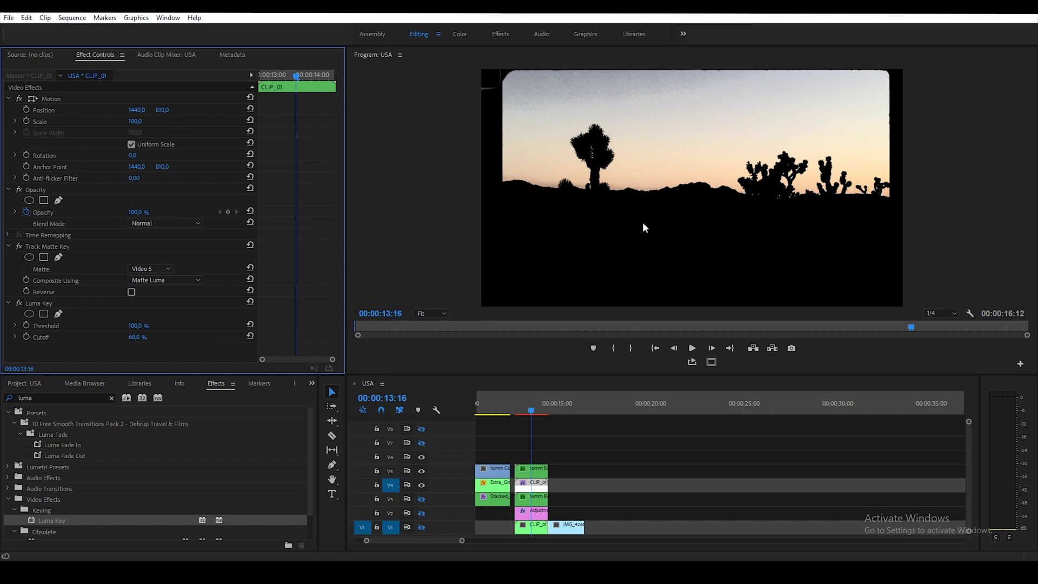
Search the effects for "lumetri color", apply Lumetri Color to the CLIP_01 copy on V4, and collapse its Luma Key and Track Matte Key settings
{"action": "left_click", "coordinate": [49, 397]}
{"action": "key", "text": "BackSpace"}
{"action": "key", "text": "BackSpace"}
{"action": "key", "text": "BackSpace"}
{"action": "key", "text": "BackSpace"}
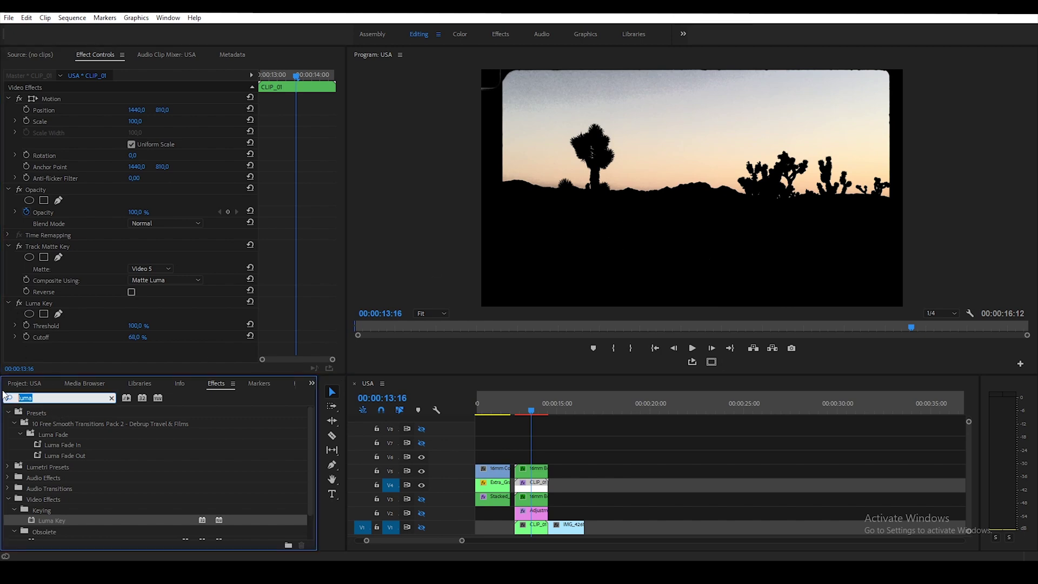
{"action": "type", "text": "lumetri "}
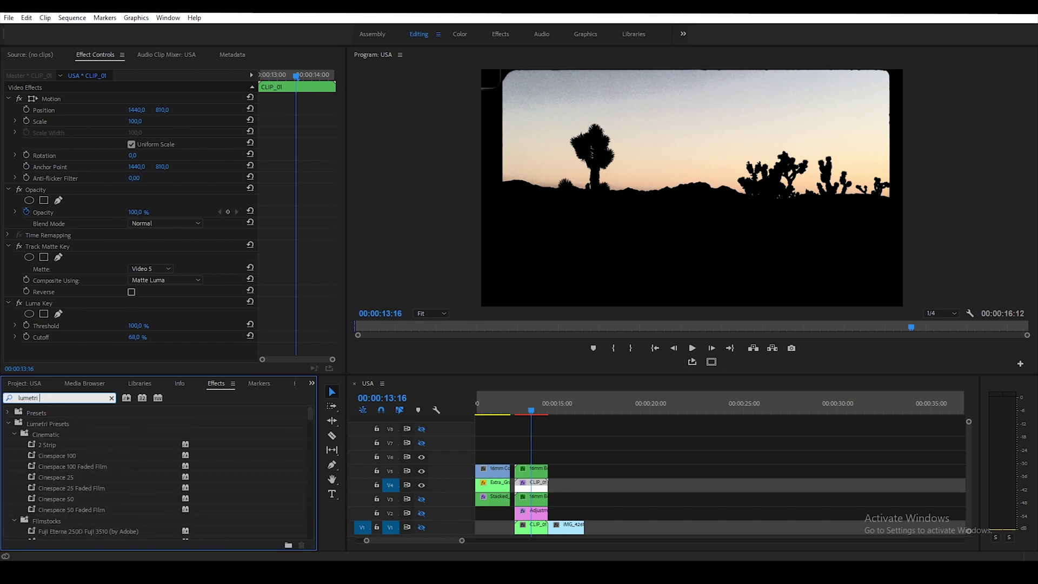
{"action": "type", "text": "color"}
{"action": "left_click_drag", "start_coordinate": [58, 479], "coordinate": [107, 358]}
{"action": "left_click", "coordinate": [8, 303]}
{"action": "left_click", "coordinate": [9, 245]}
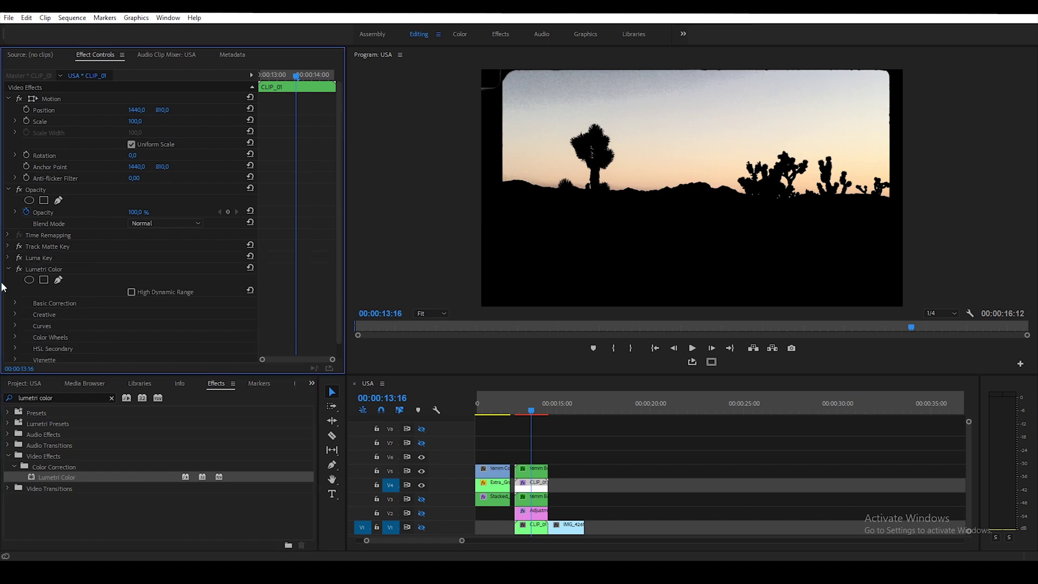
Set the Exposure in Lumetri Color's Basic Correction to -0,5 for the CLIP_01 copy
{"action": "left_click", "coordinate": [15, 303]}
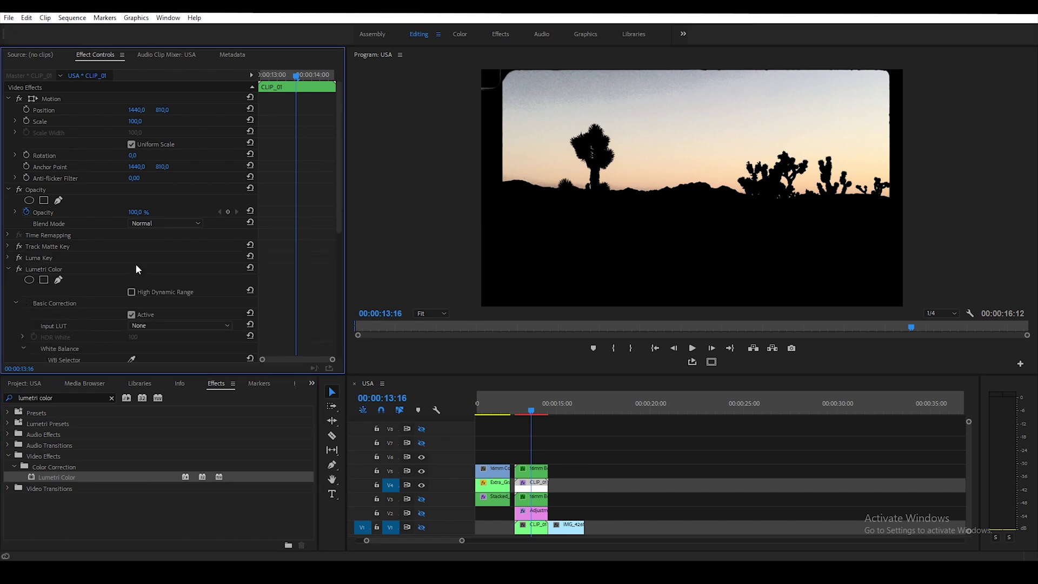
{"action": "scroll", "coordinate": [160, 267], "scroll_direction": "down", "scroll_amount": 3}
{"action": "left_click", "coordinate": [136, 319]}
{"action": "type", "text": "-0,5"}
{"action": "key", "text": "Return"}
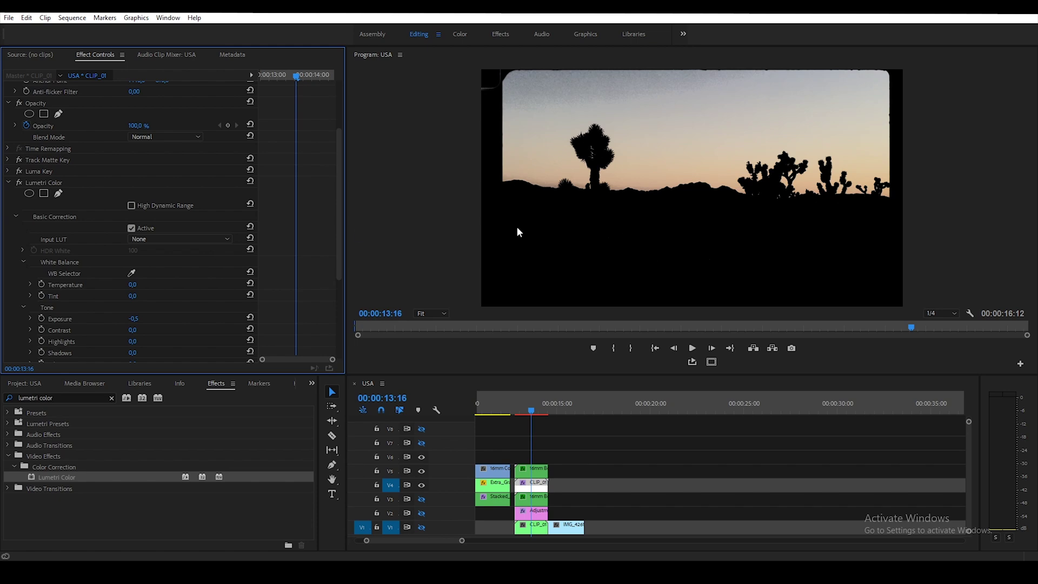
{"action": "left_click", "coordinate": [8, 182]}
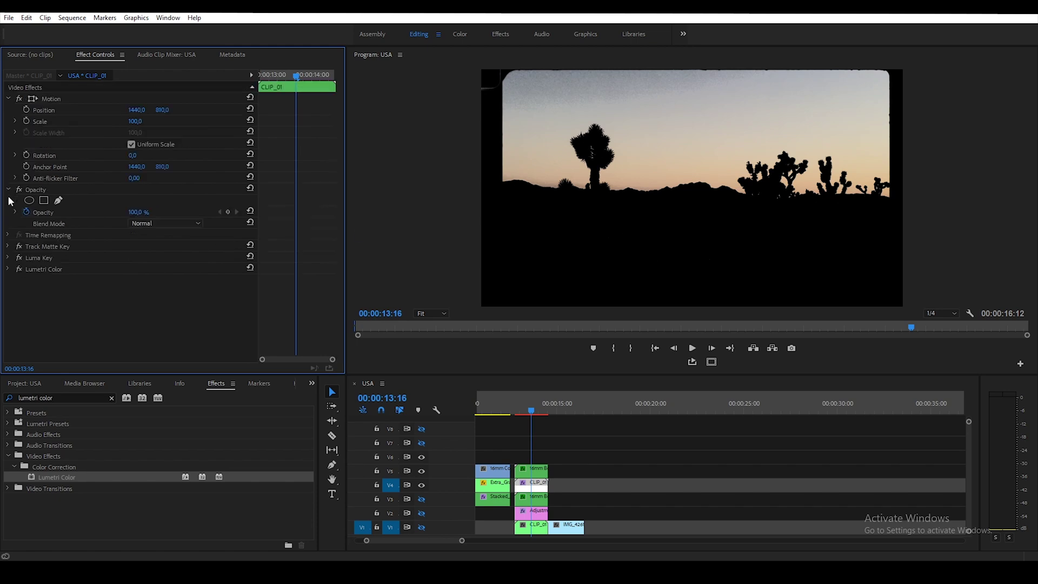
Raise the red channel of Lumetri Color's RGB Curves to tint the CLIP_01 copy's highlights red
{"action": "left_click", "coordinate": [8, 269]}
{"action": "scroll", "coordinate": [20, 274], "scroll_direction": "down", "scroll_amount": 2}
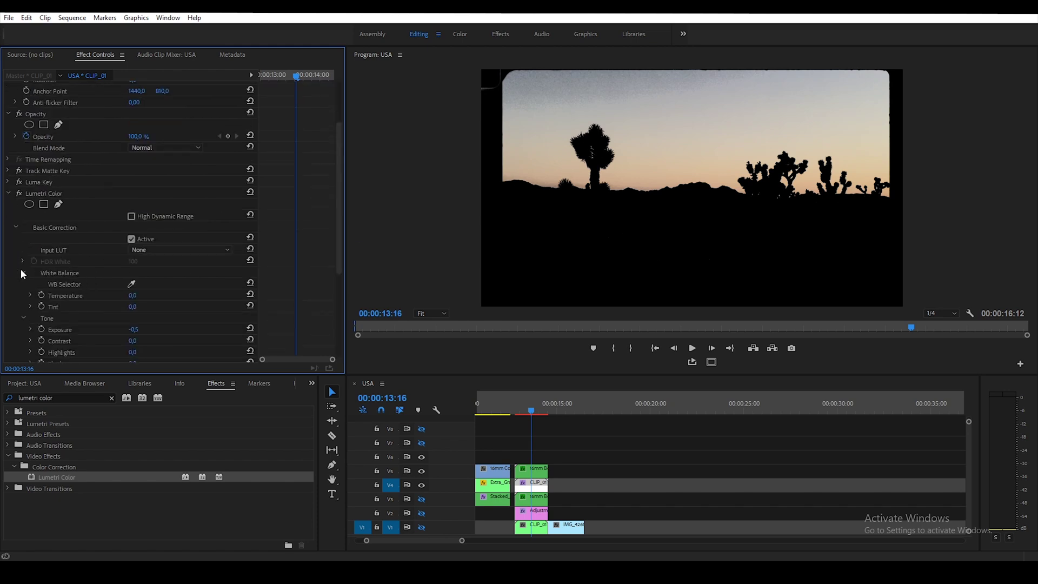
{"action": "left_click", "coordinate": [16, 229]}
{"action": "left_click", "coordinate": [23, 307]}
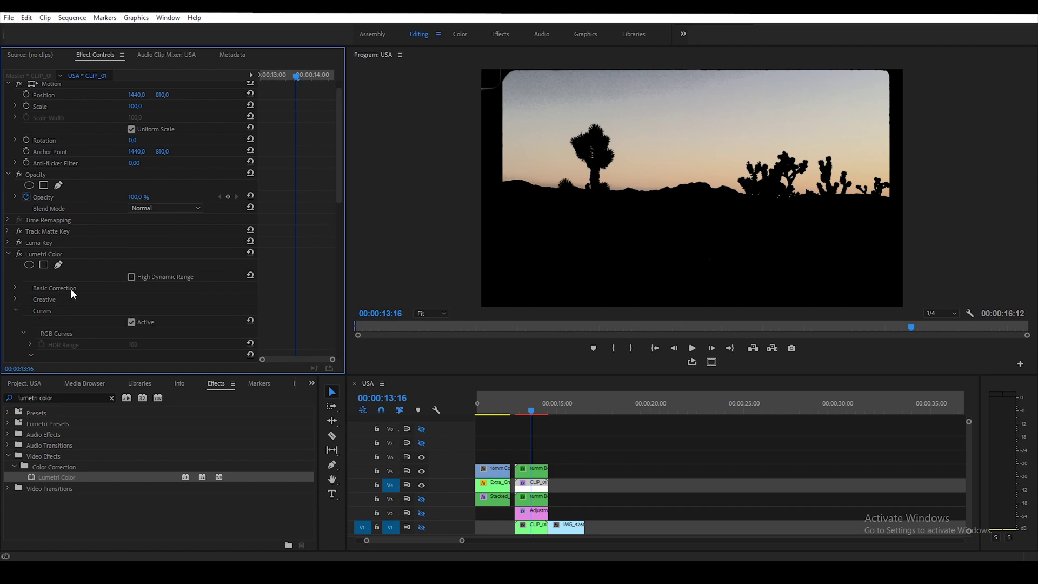
{"action": "scroll", "coordinate": [154, 270], "scroll_direction": "down", "scroll_amount": 3}
{"action": "left_click", "coordinate": [130, 277]}
{"action": "scroll", "coordinate": [163, 265], "scroll_direction": "down", "scroll_amount": 2}
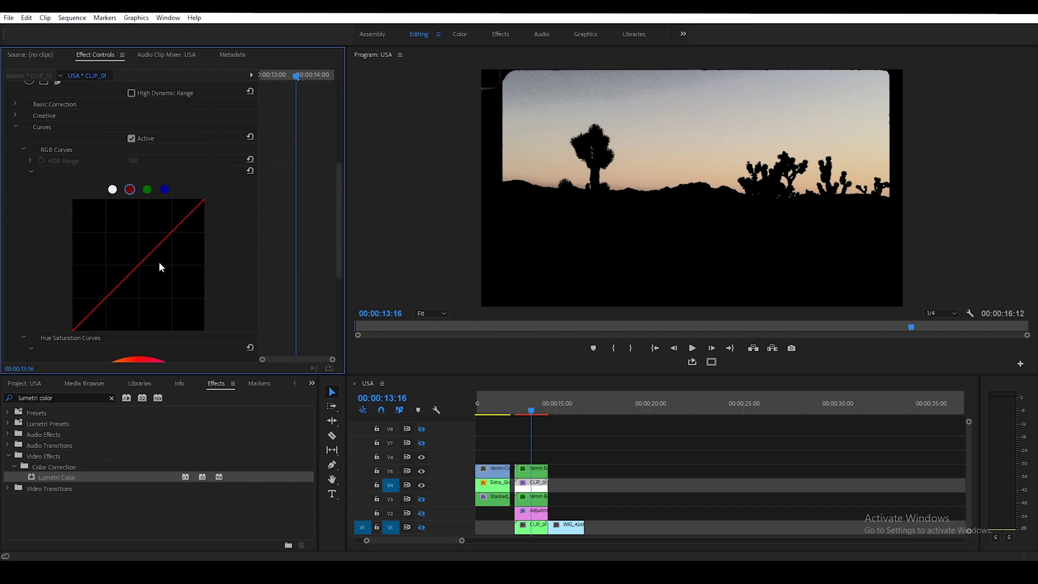
{"action": "left_click_drag", "start_coordinate": [144, 270], "coordinate": [112, 244]}
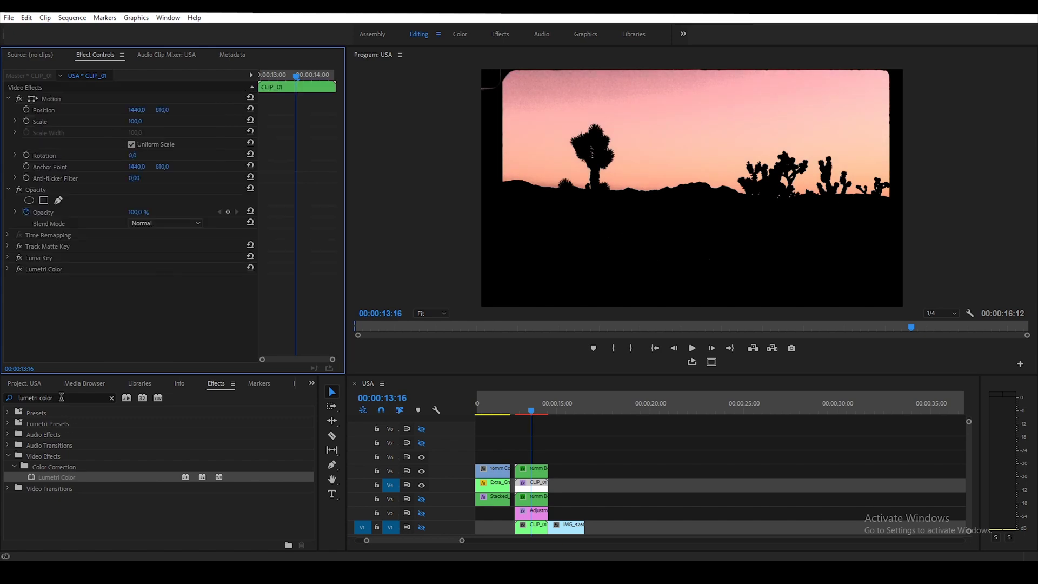
Search the effects for "gaus" and apply Gaussian Blur to the CLIP_01 copy with a Blurriness of 25
{"action": "left_click", "coordinate": [62, 398]}
{"action": "type", "text": "gaus"}
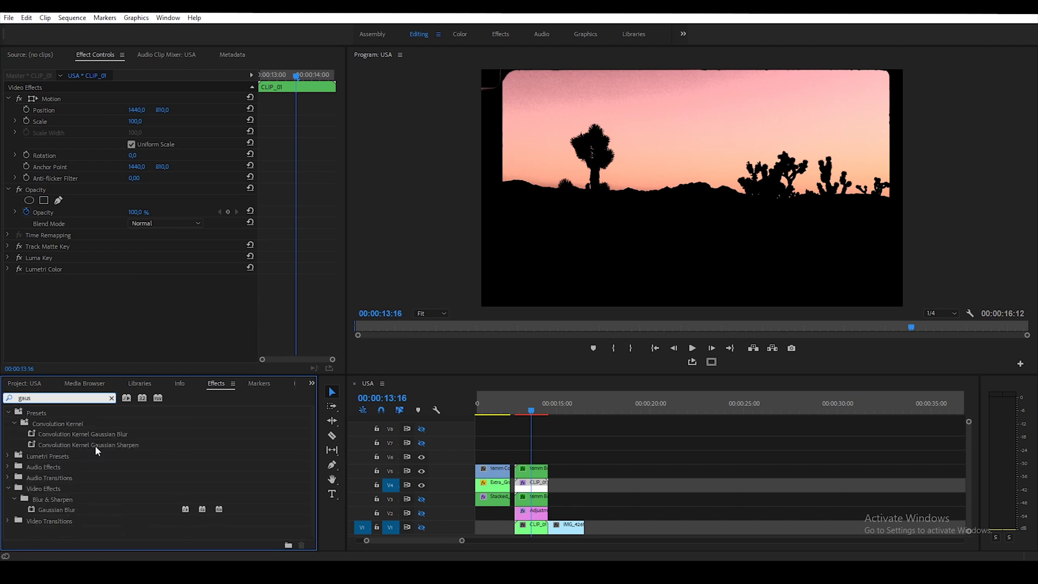
{"action": "left_click_drag", "start_coordinate": [45, 508], "coordinate": [121, 343]}
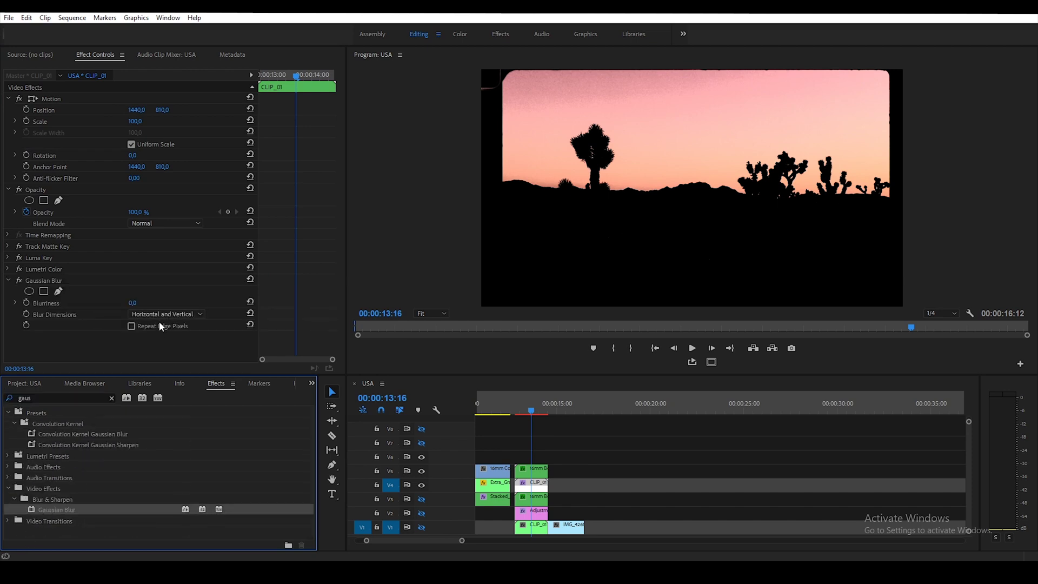
{"action": "left_click", "coordinate": [133, 304]}
{"action": "type", "text": "25"}
{"action": "key", "text": "Return"}
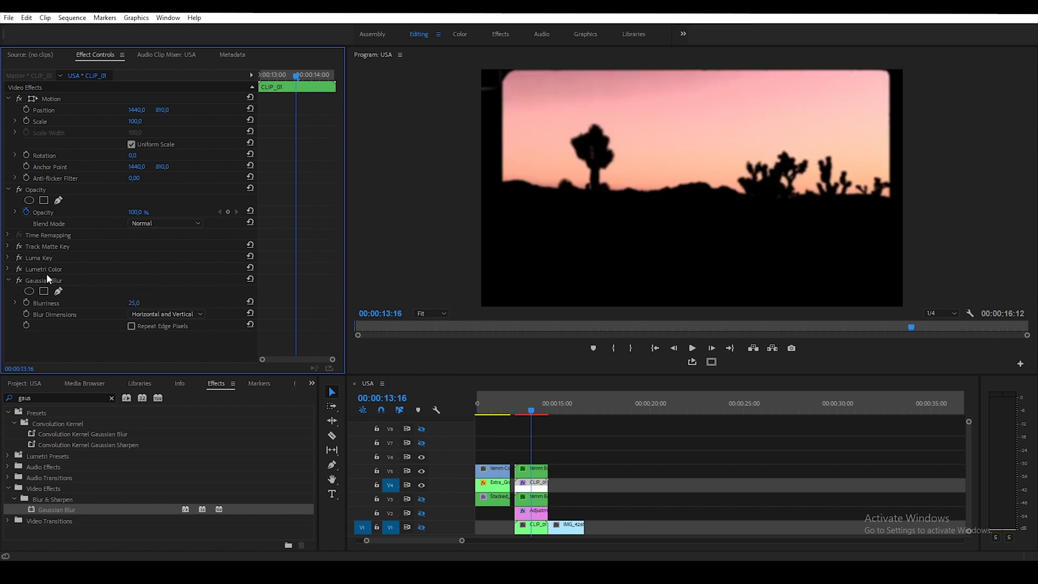
{"action": "left_click", "coordinate": [8, 280]}
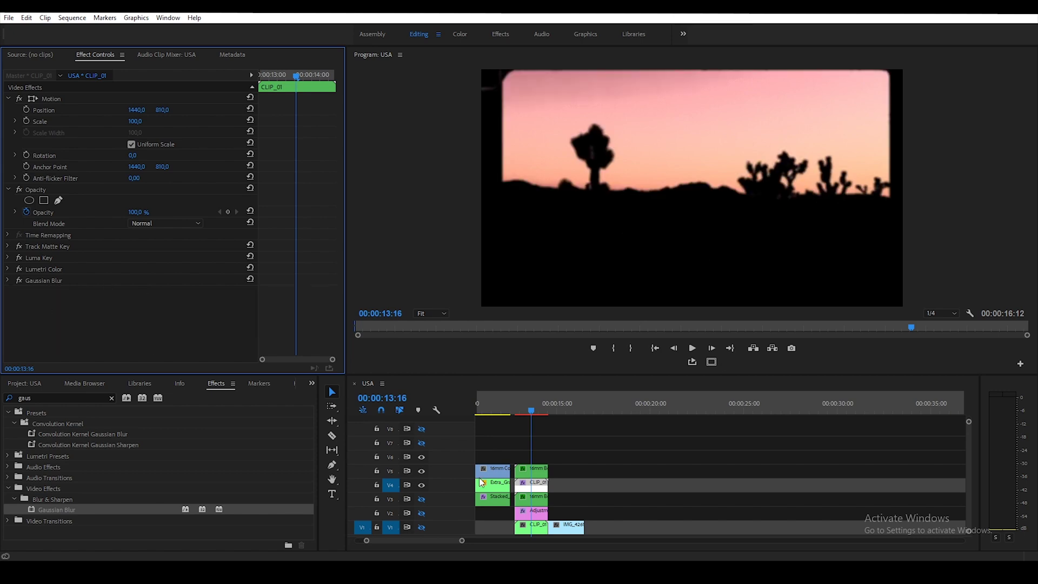
Show tracks V1 to V3 again and set the blend mode of the CLIP_01 copy on V4 to Pin Light
{"action": "left_click", "coordinate": [421, 499]}
{"action": "left_click", "coordinate": [421, 527]}
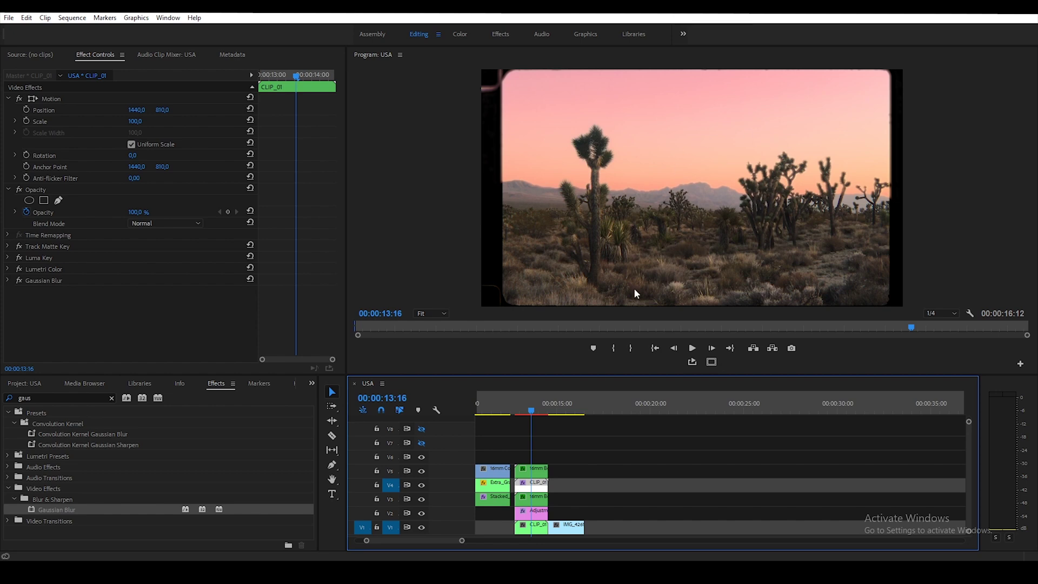
{"action": "left_click", "coordinate": [538, 484]}
{"action": "left_click", "coordinate": [538, 486]}
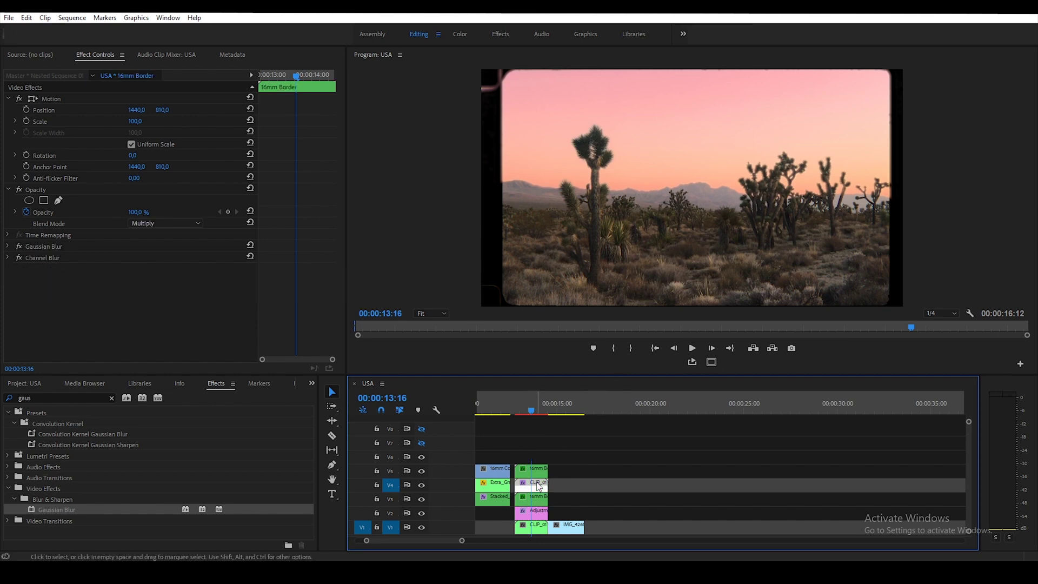
{"action": "left_click", "coordinate": [162, 224]}
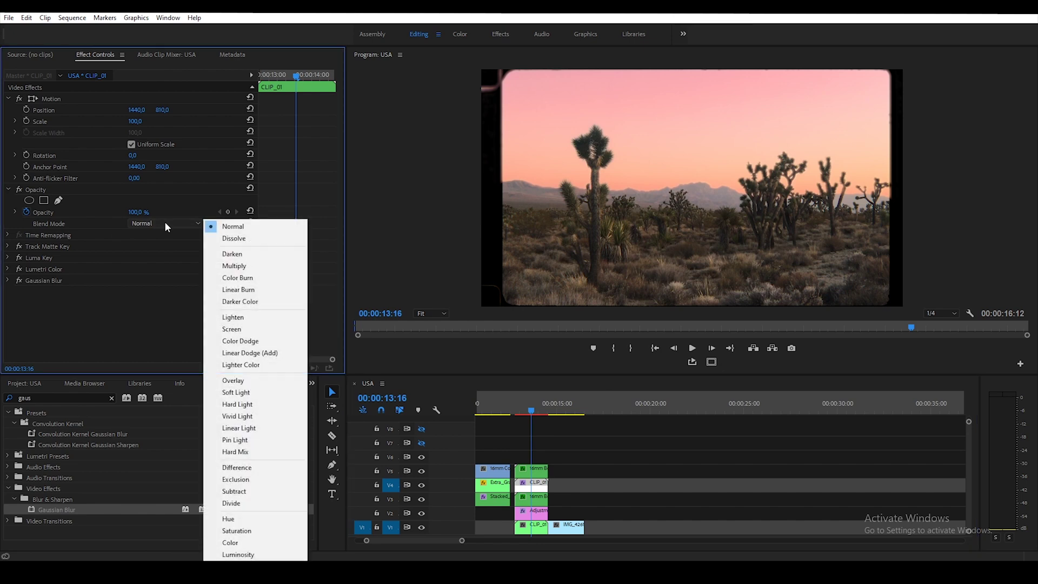
{"action": "left_click", "coordinate": [244, 439]}
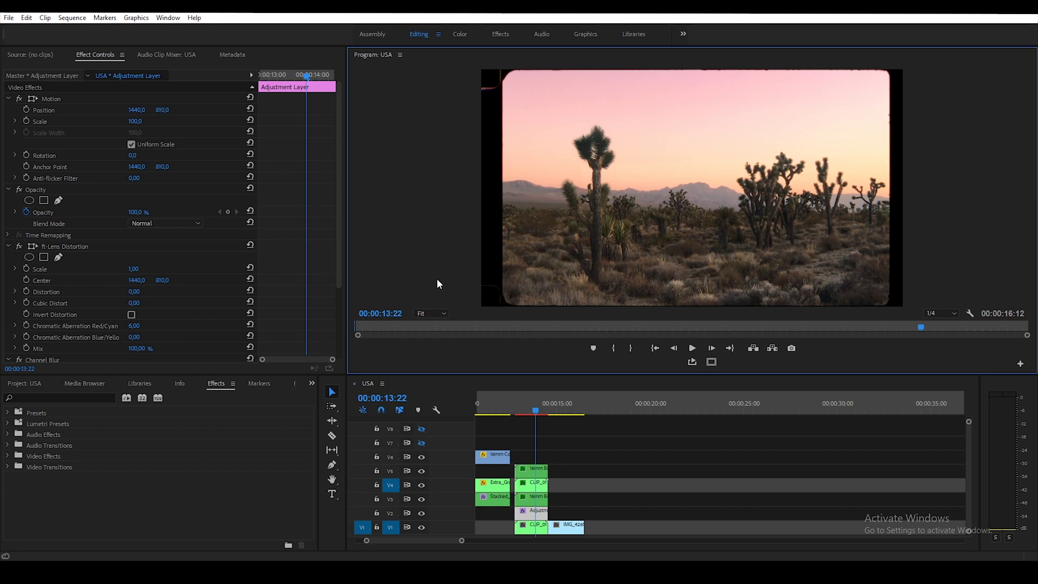
Copy the adjustment layer on V2 and paste the duplicate into the empty area after the last clip
{"action": "left_click", "coordinate": [534, 514]}
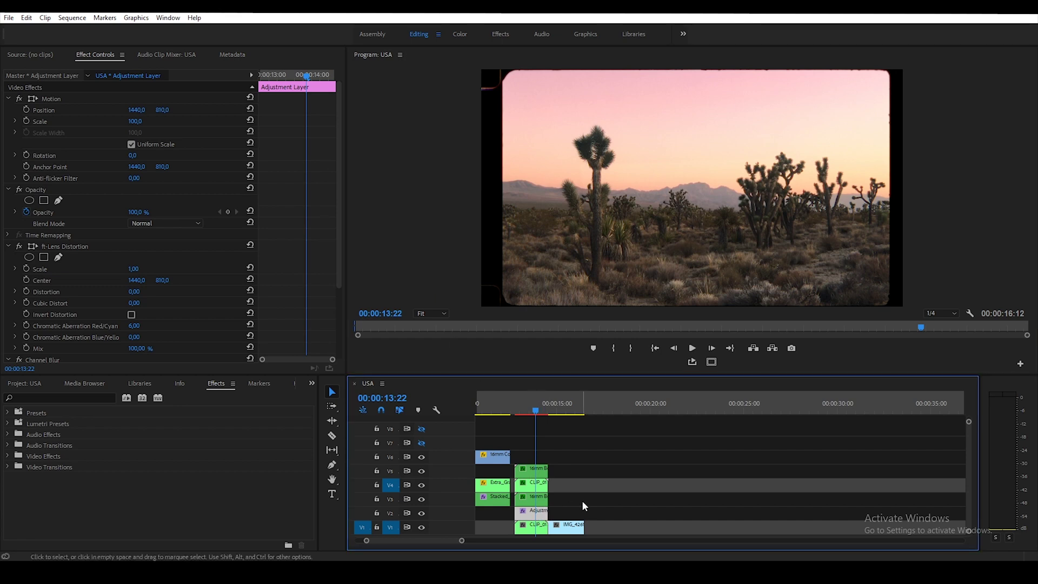
{"action": "left_click", "coordinate": [609, 413]}
{"action": "key", "text": "ctrl+v"}
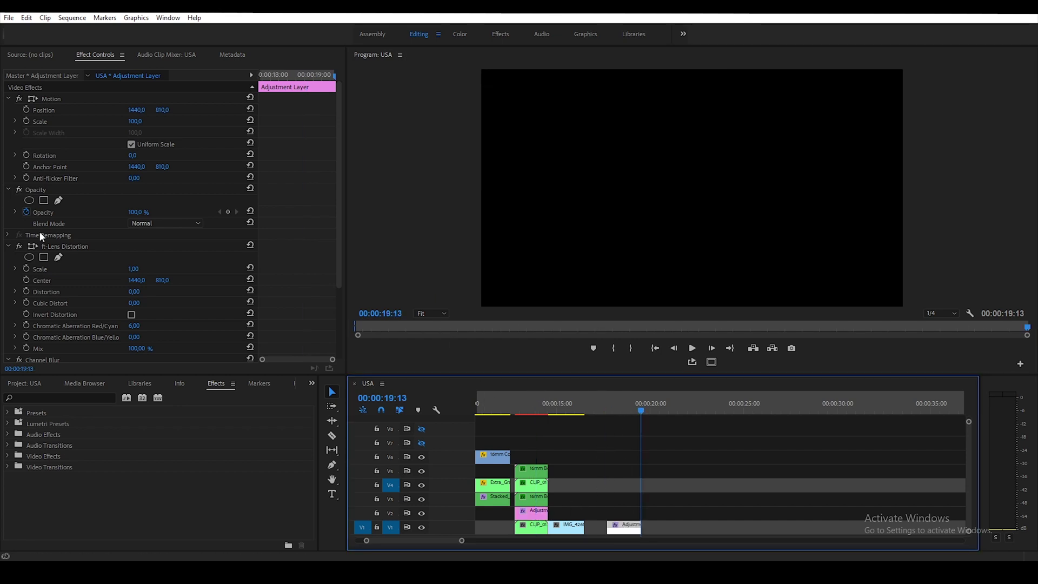
Remove Channel Blur and Lens Distortion from the duplicated adjustment layer and move it onto V6, directly above the 16mm Border clip
{"action": "left_click", "coordinate": [8, 247]}
{"action": "left_click", "coordinate": [46, 258]}
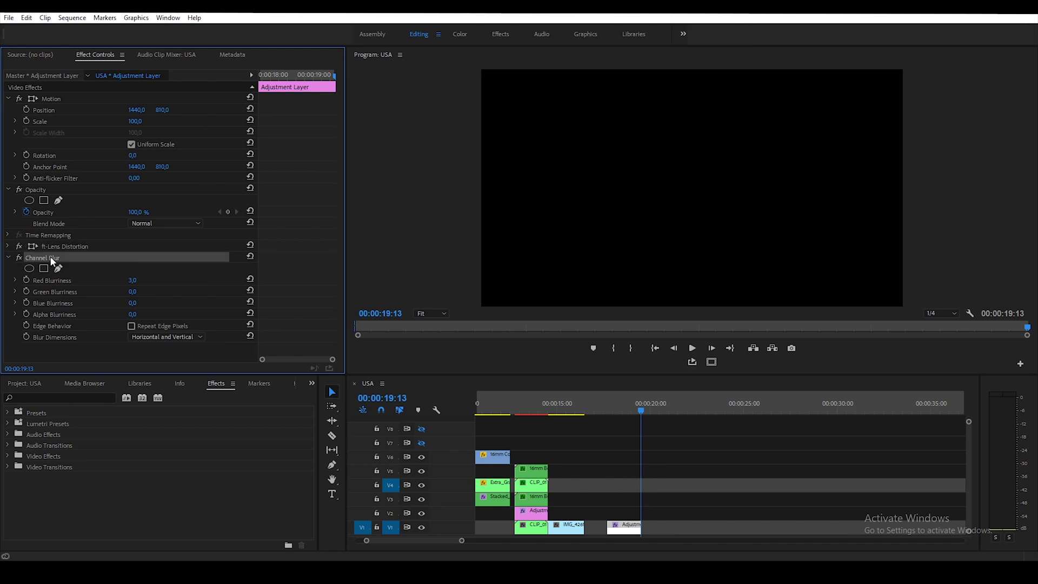
{"action": "key", "text": "Delete"}
{"action": "left_click", "coordinate": [62, 246]}
{"action": "key", "text": "Delete"}
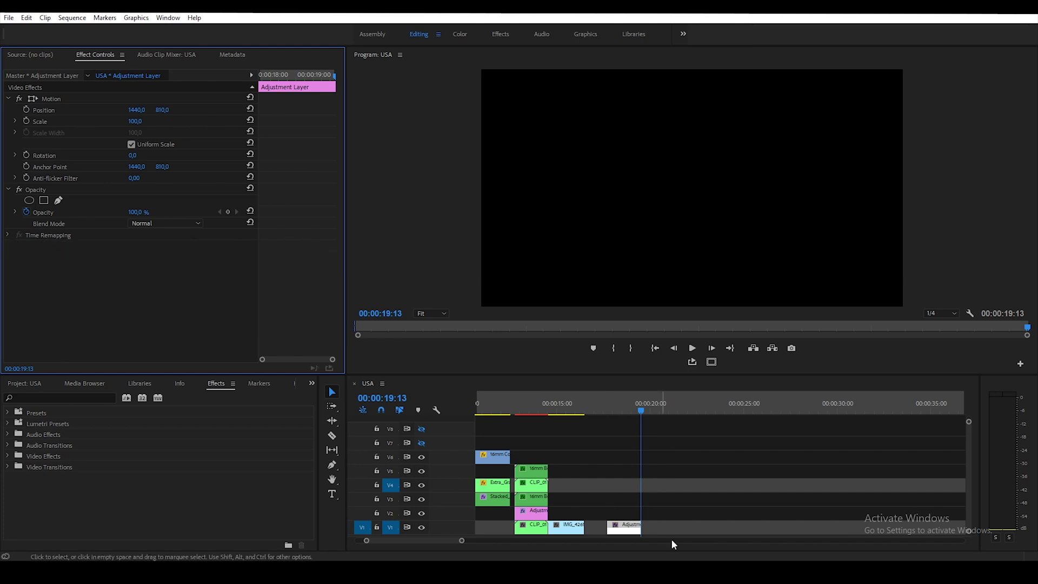
{"action": "left_click_drag", "start_coordinate": [634, 532], "coordinate": [541, 462]}
{"action": "left_click", "coordinate": [534, 409]}
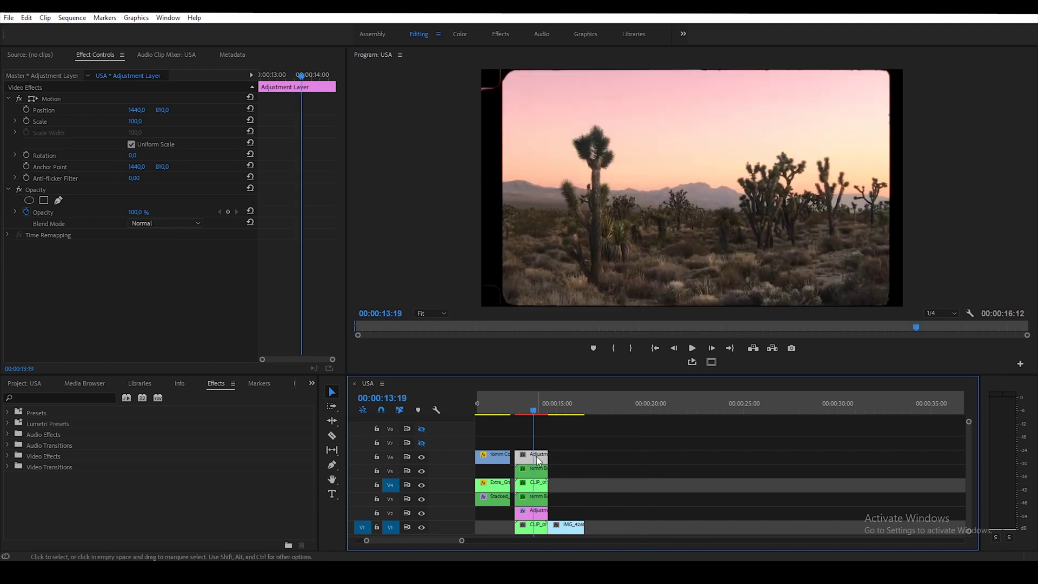
Search the effects for "filmconver" and apply FilmConvert Pro 2.1 to the adjustment layer on V6
{"action": "left_click", "coordinate": [59, 396]}
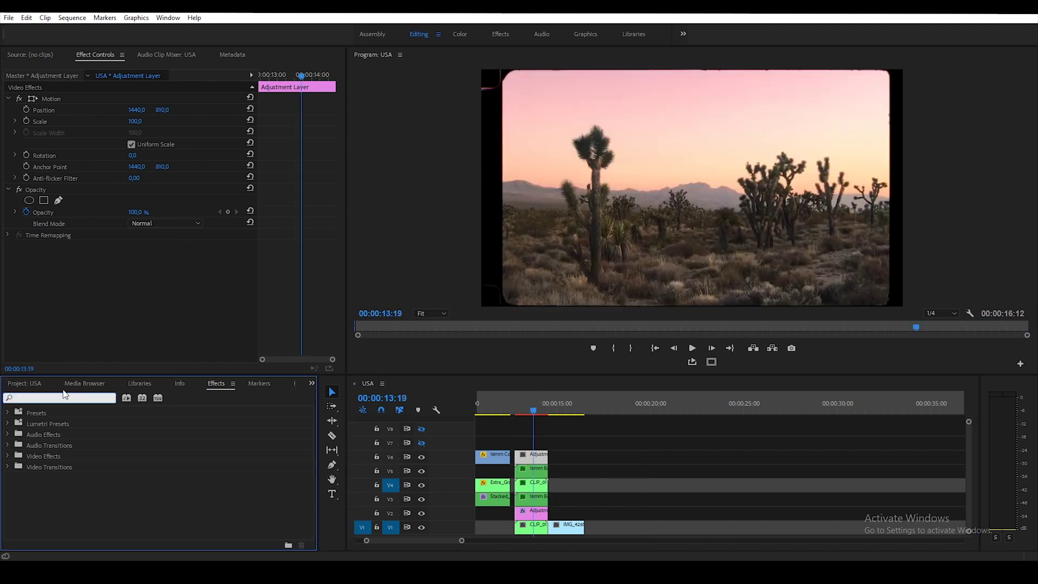
{"action": "type", "text": "filmconver"}
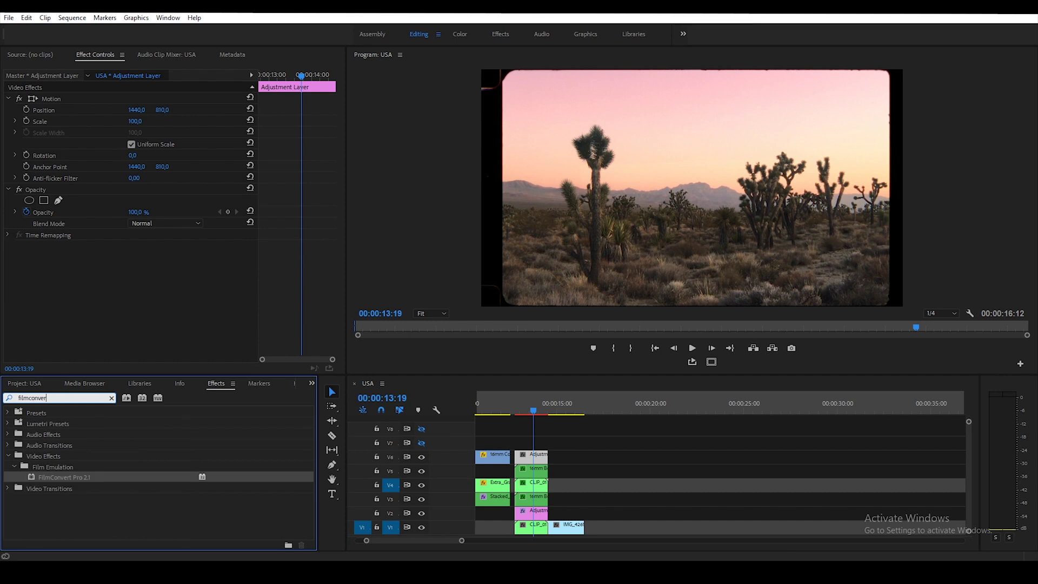
{"action": "left_click_drag", "start_coordinate": [81, 479], "coordinate": [537, 457]}
{"action": "left_click_drag", "start_coordinate": [341, 211], "coordinate": [337, 253]}
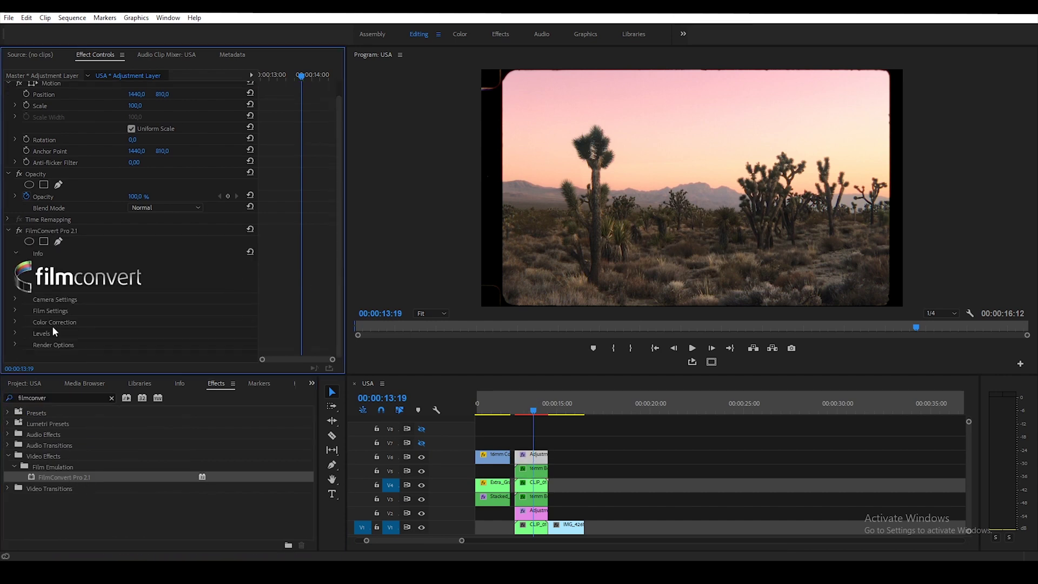
Set FilmConvert's Film Color and Curve to 0% and its film Size to 16mm
{"action": "left_click", "coordinate": [14, 310]}
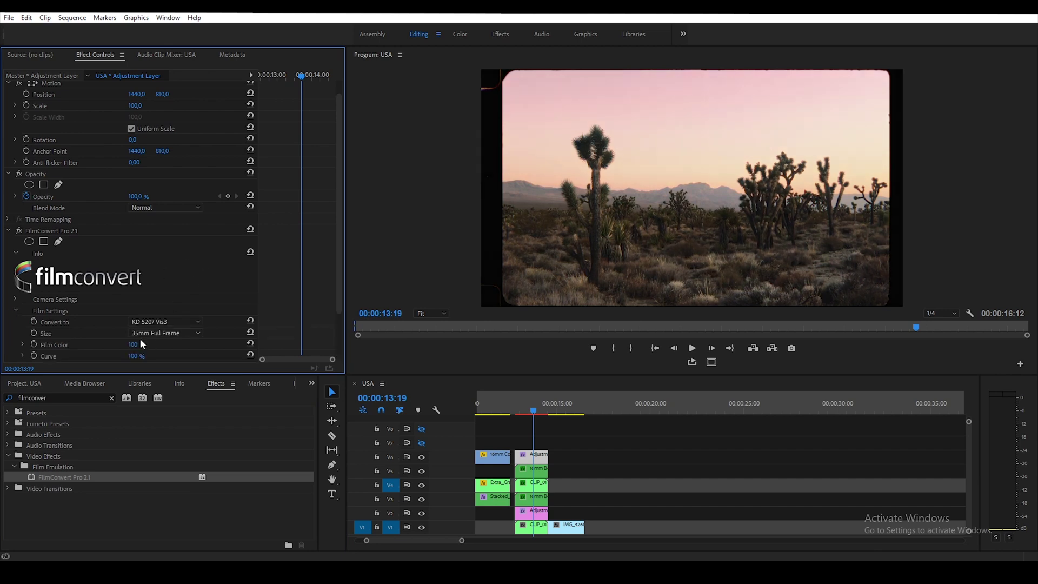
{"action": "scroll", "coordinate": [147, 341], "scroll_direction": "down", "scroll_amount": 2}
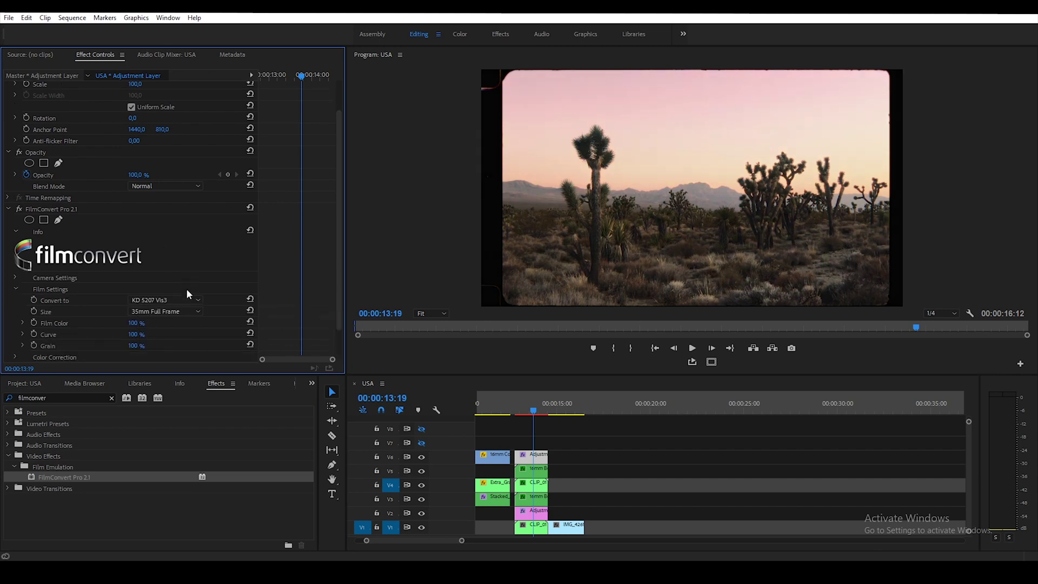
{"action": "left_click", "coordinate": [135, 312]}
{"action": "type", "text": "0"}
{"action": "left_click", "coordinate": [129, 325]}
{"action": "type", "text": "0"}
{"action": "key", "text": "Return"}
{"action": "left_click", "coordinate": [158, 299]}
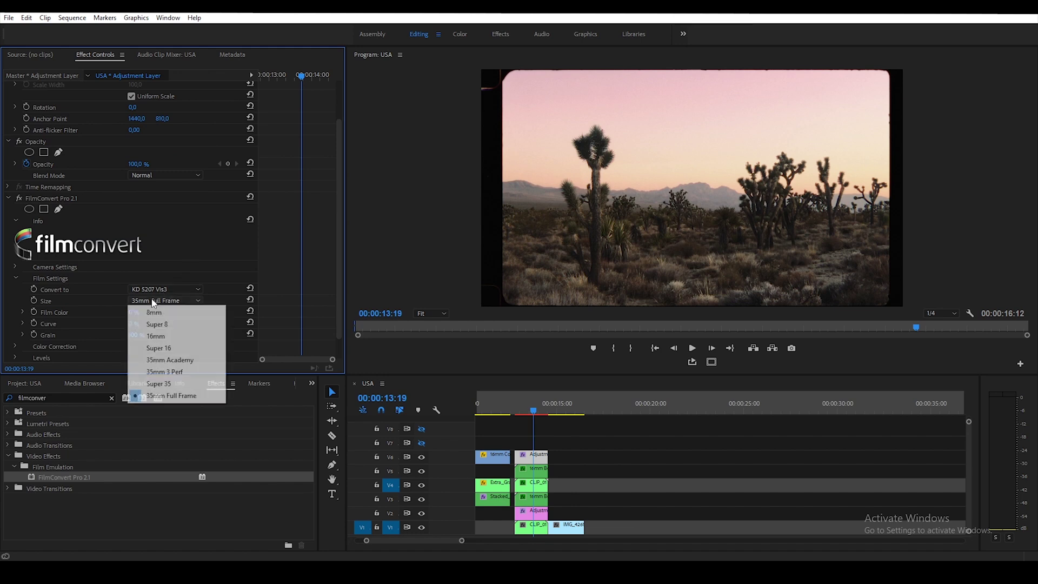
{"action": "left_click", "coordinate": [156, 336]}
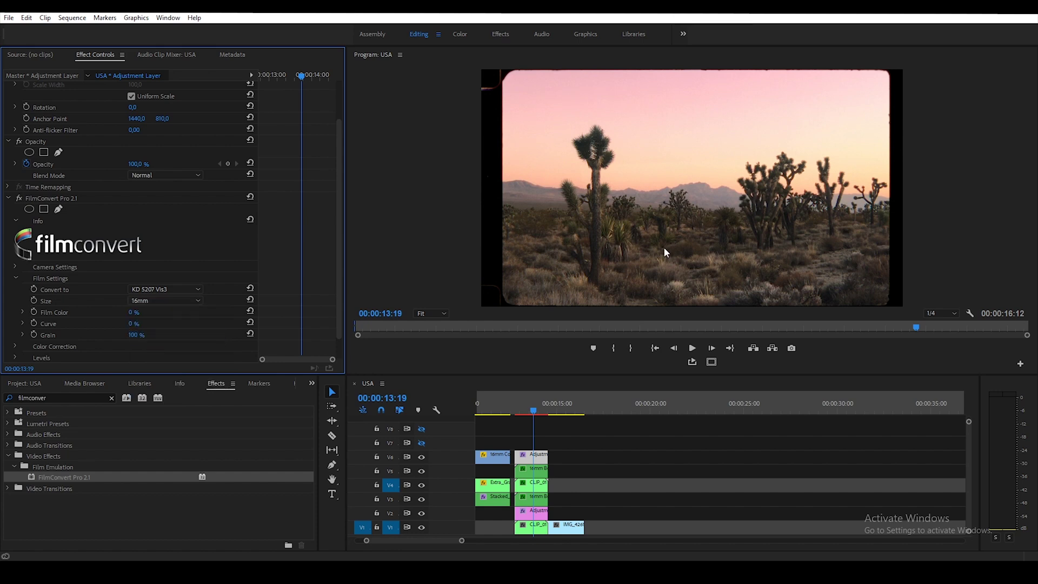
Set FilmConvert's Grain to 150% and check the graded desert clip in an enlarged preview
{"action": "left_click", "coordinate": [139, 335]}
{"action": "type", "text": "150"}
{"action": "key", "text": "grave"}
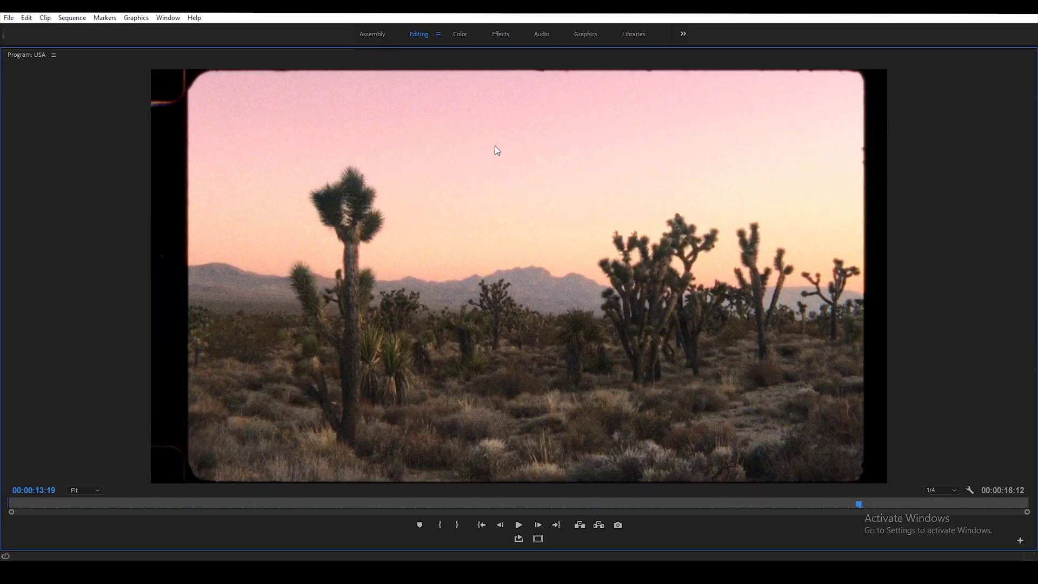
{"action": "key", "text": "grave"}
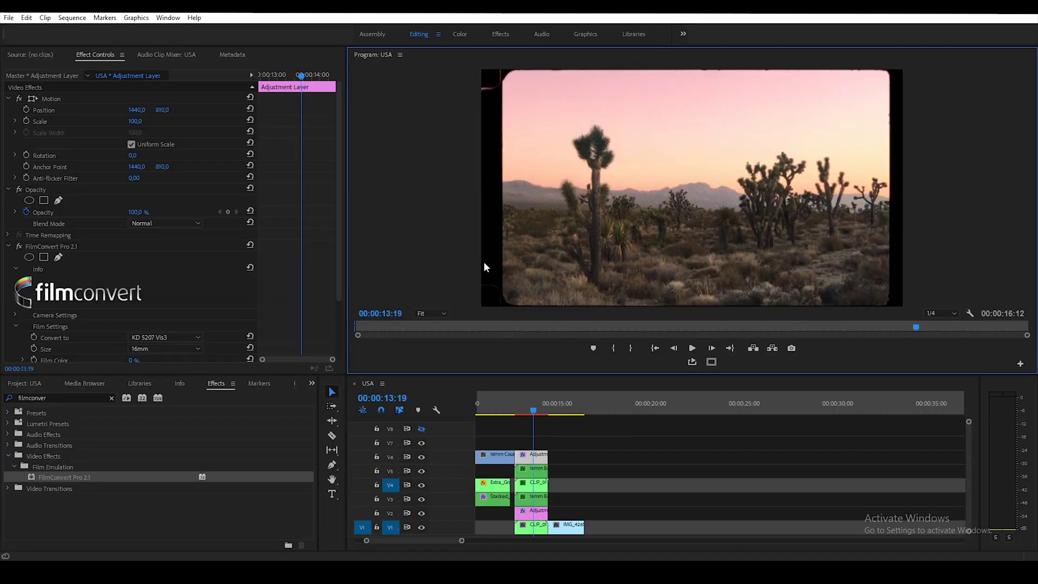
Replace the FilmConvert adjustment layer above the desert clip with 16mm Course.mp4 on V6, set its blend mode to Soft Light, and preview it enlarged
{"action": "left_click_drag", "start_coordinate": [534, 456], "coordinate": [570, 460]}
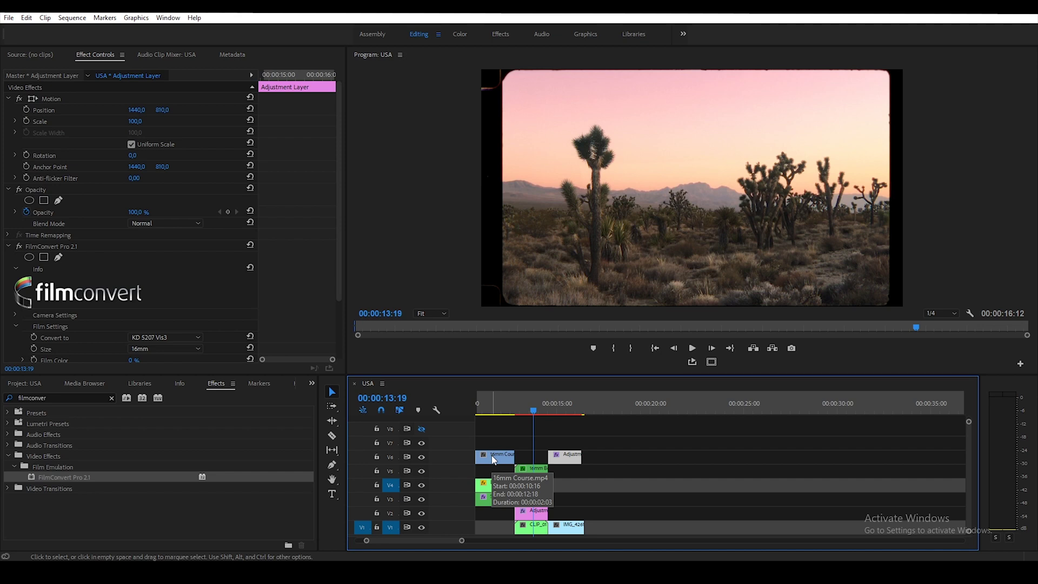
{"action": "left_click_drag", "start_coordinate": [493, 459], "coordinate": [528, 456]}
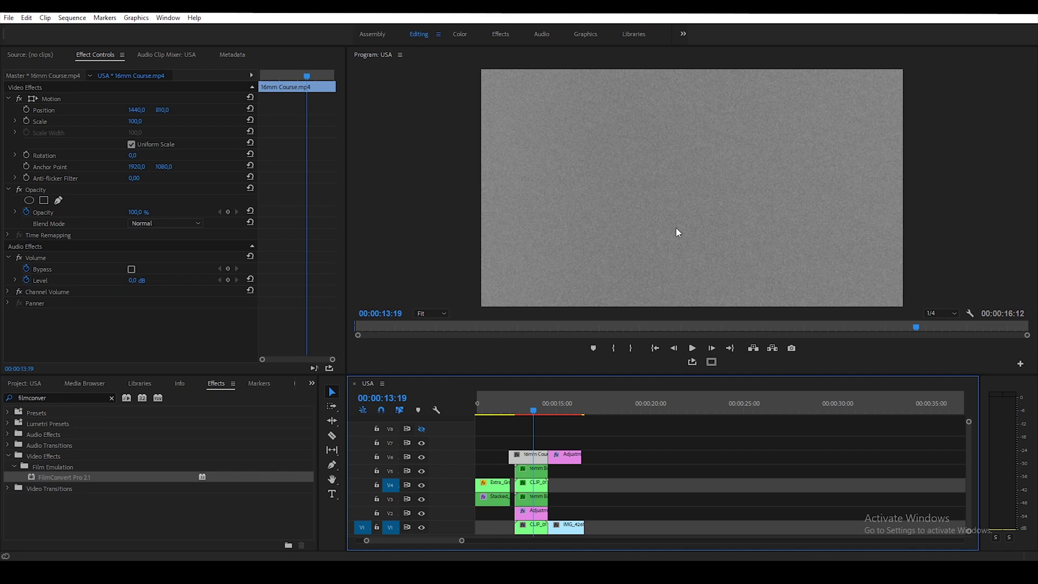
{"action": "left_click", "coordinate": [184, 223]}
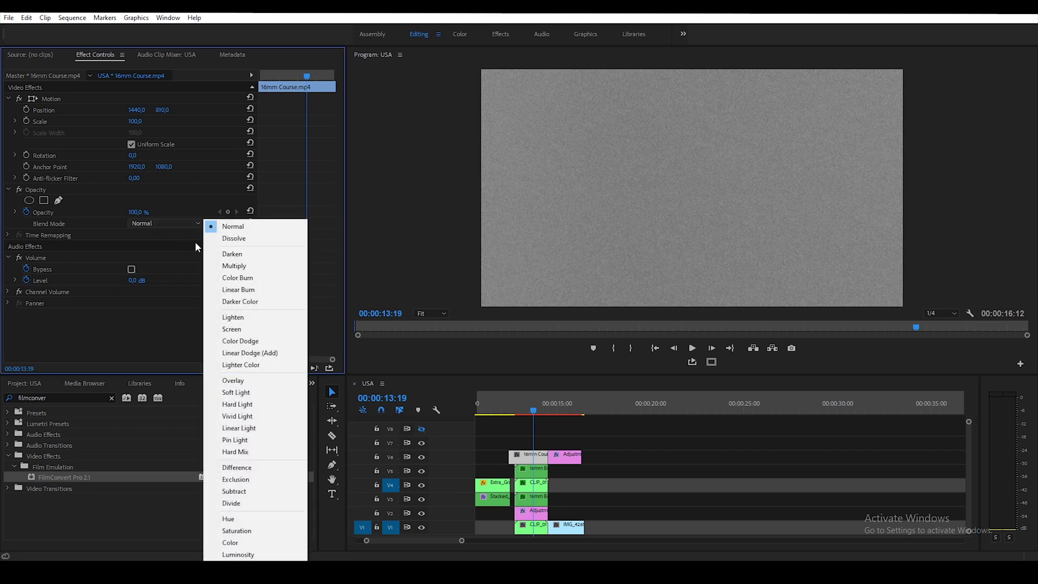
{"action": "left_click", "coordinate": [254, 392]}
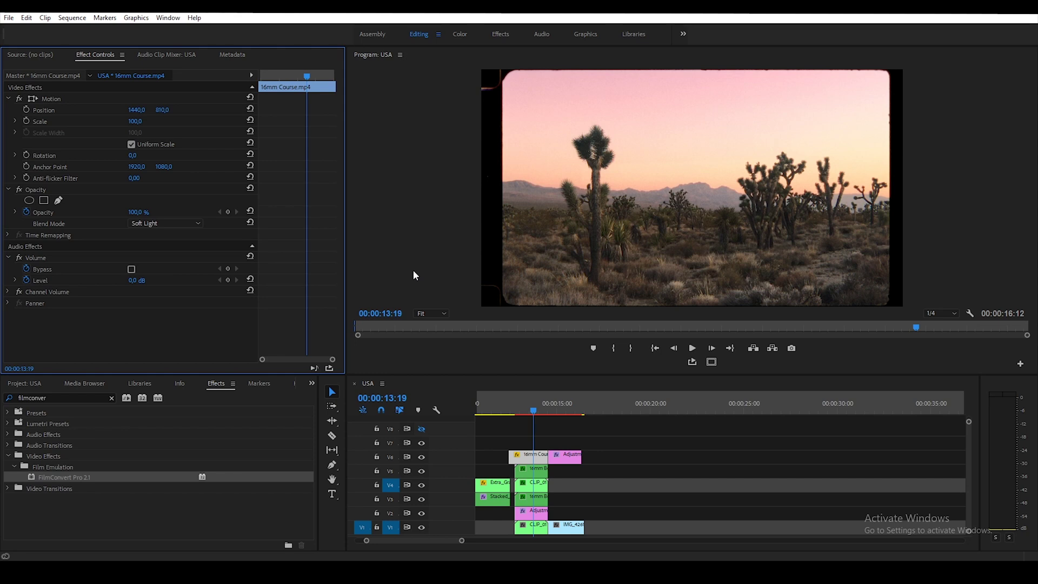
{"action": "key", "text": "grave"}
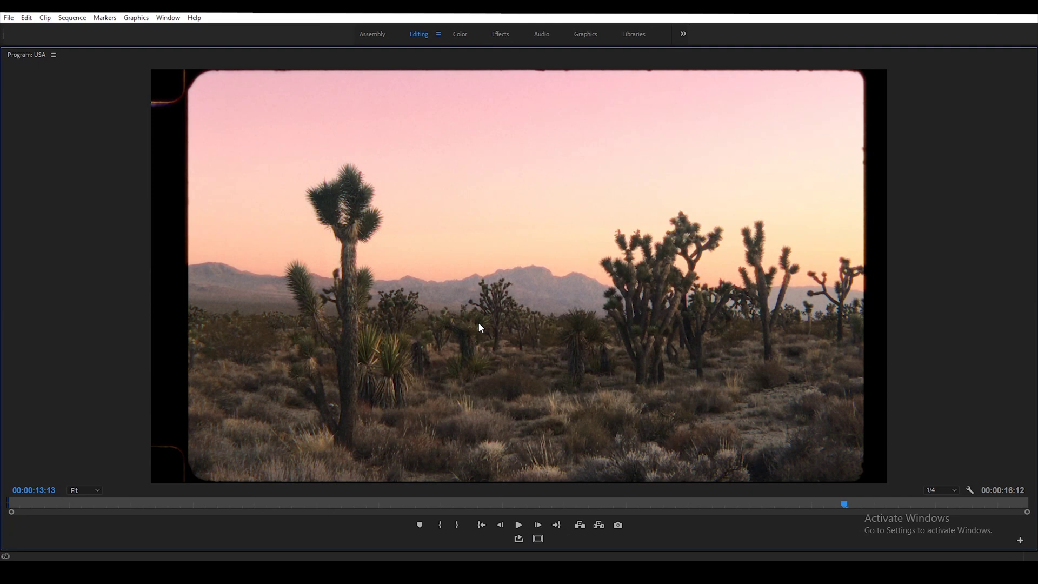
{"action": "key", "text": "Up"}
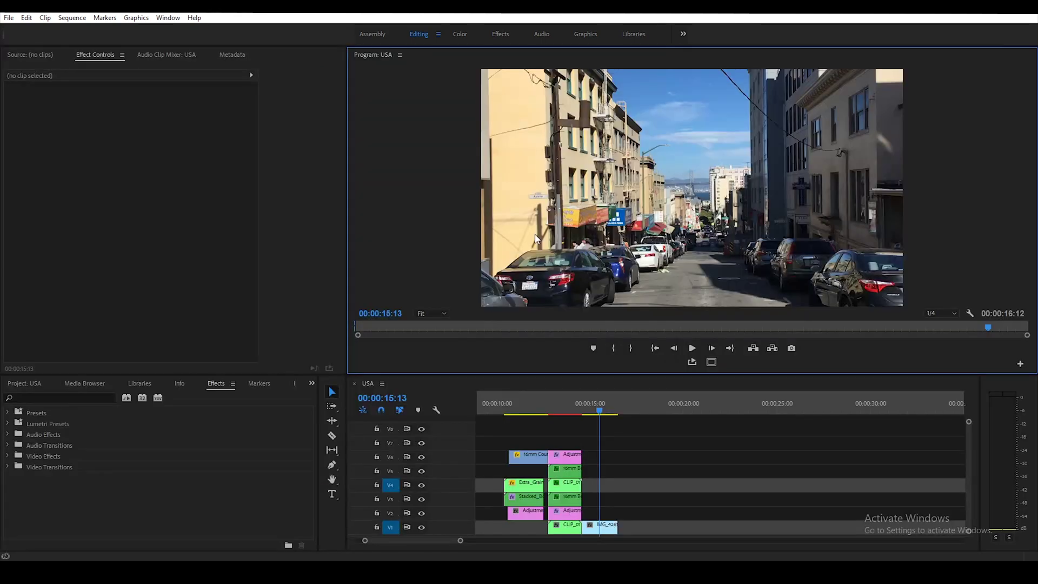
Move the Stacked_Border clip onto V4 above the street clip IMG_4261.MOV, aligned with its start
{"action": "left_click", "coordinate": [597, 413]}
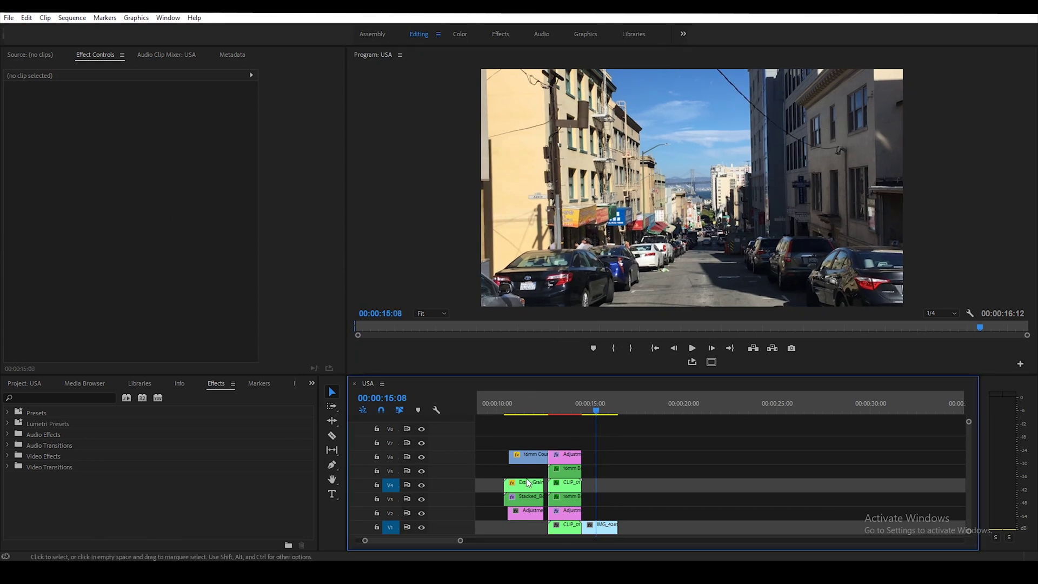
{"action": "left_click_drag", "start_coordinate": [523, 496], "coordinate": [600, 484]}
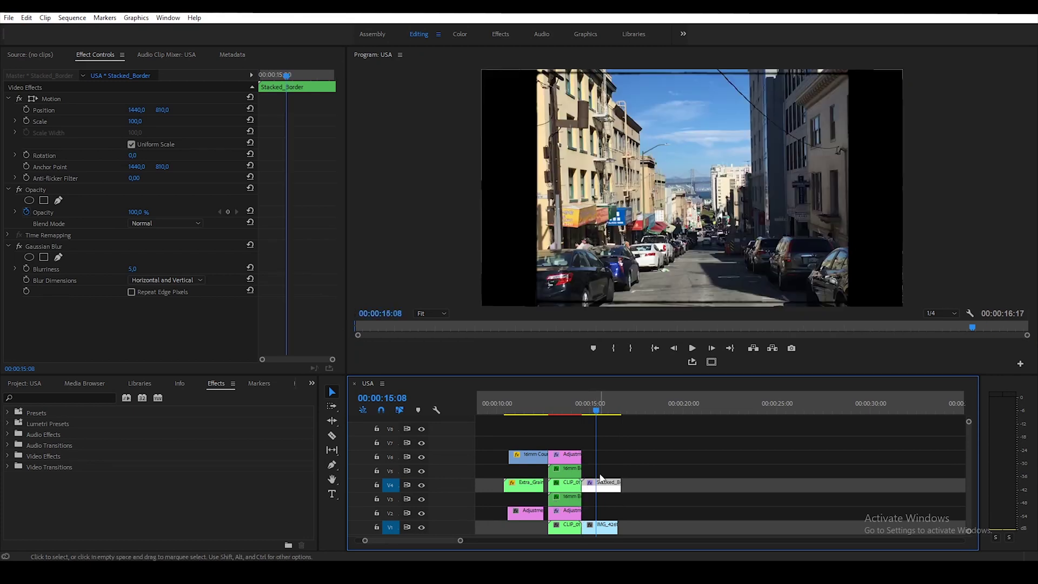
{"action": "left_click", "coordinate": [597, 412]}
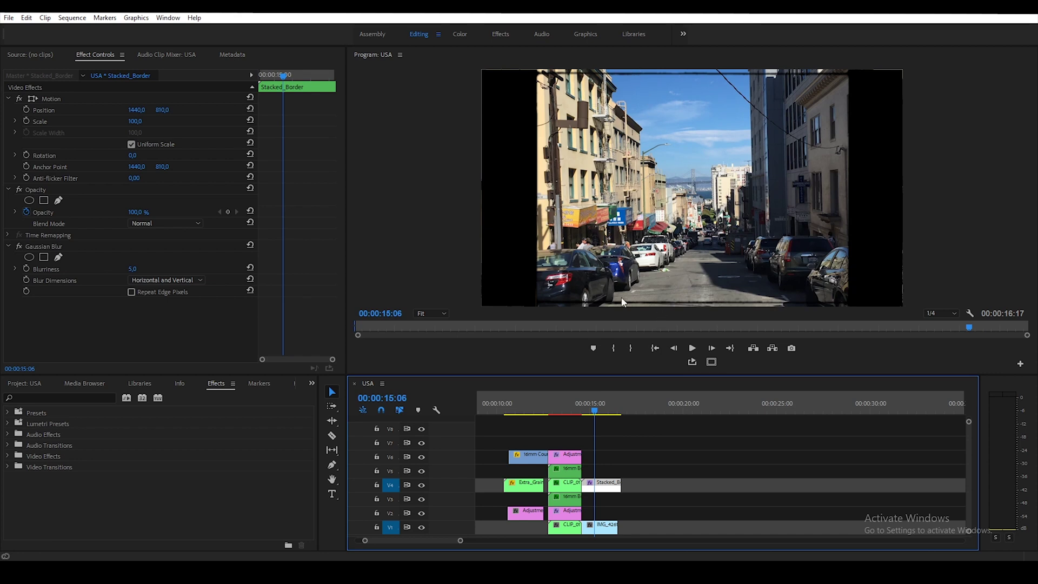
Duplicate IMG_4261.MOV twice and stack the copies on V2 and V3 directly above the original
{"action": "left_click", "coordinate": [601, 526]}
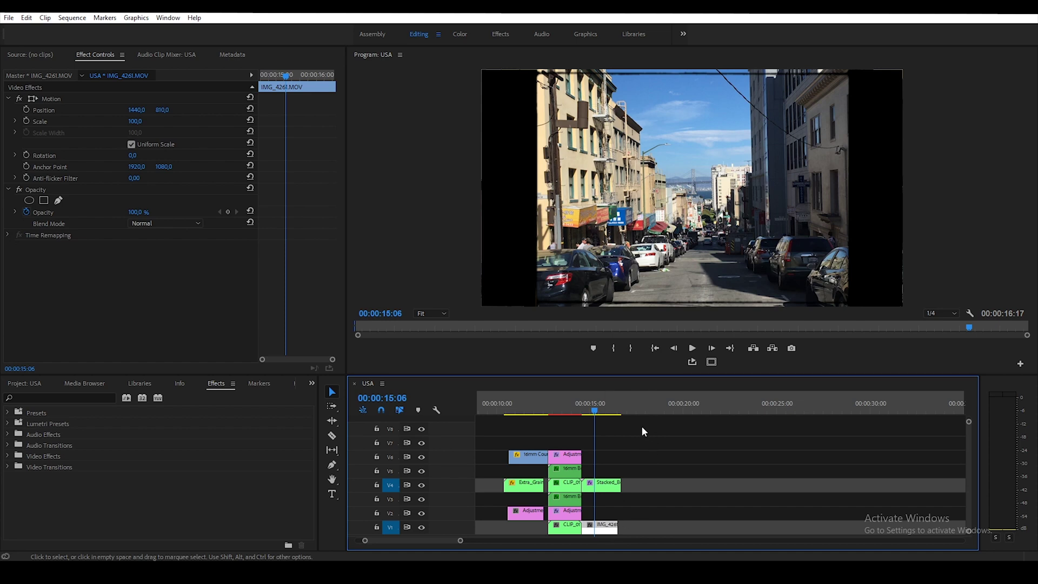
{"action": "left_click", "coordinate": [637, 410]}
{"action": "key", "text": "ctrl+v"}
{"action": "key", "text": "ctrl+v"}
{"action": "left_click_drag", "start_coordinate": [655, 526], "coordinate": [604, 512]}
{"action": "left_click_drag", "start_coordinate": [696, 527], "coordinate": [611, 502]}
{"action": "left_click", "coordinate": [610, 409]}
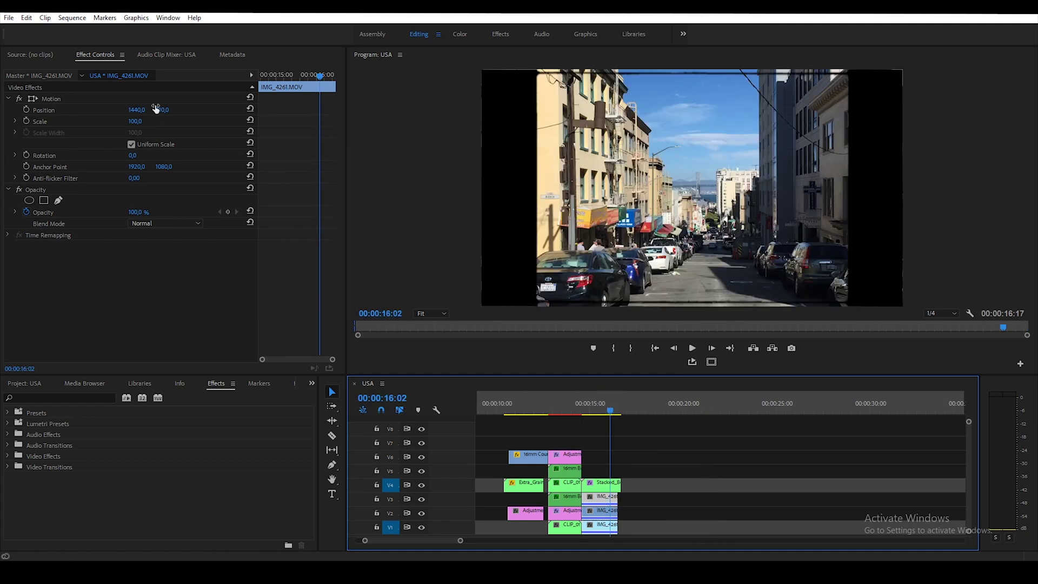
Set the vertical position of the V3 copy of IMG_4261.MOV to -1054 and of the V2 copy to 2667
{"action": "mouse_move", "coordinate": [158, 111]}
{"action": "left_mouse_down"}
{"action": "mouse_move", "coordinate": [202, 109]}
{"action": "mouse_move", "coordinate": [123, 110]}
{"action": "mouse_move", "coordinate": [172, 113]}
{"action": "left_mouse_up"}
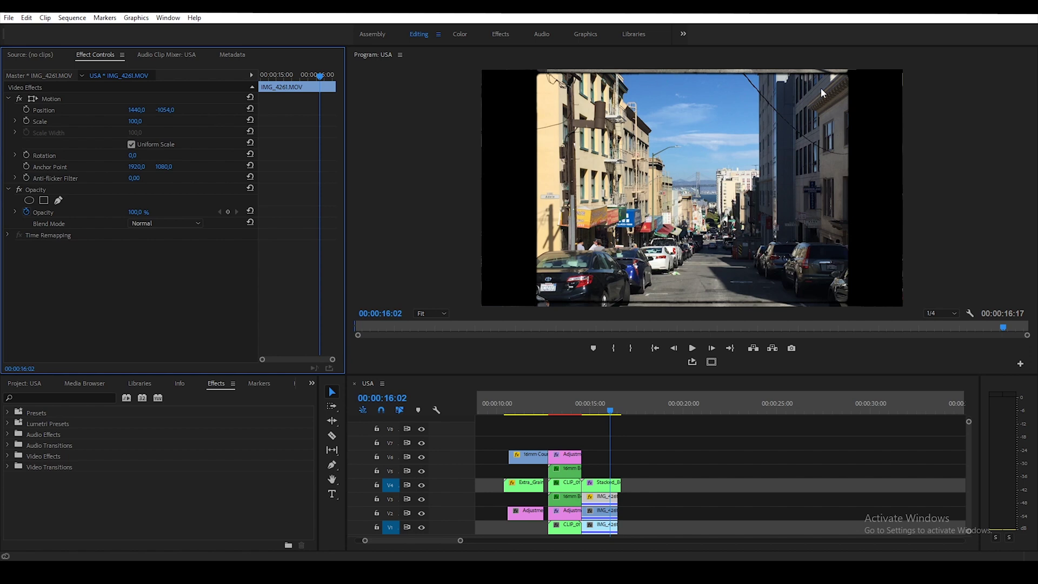
{"action": "left_click", "coordinate": [606, 514]}
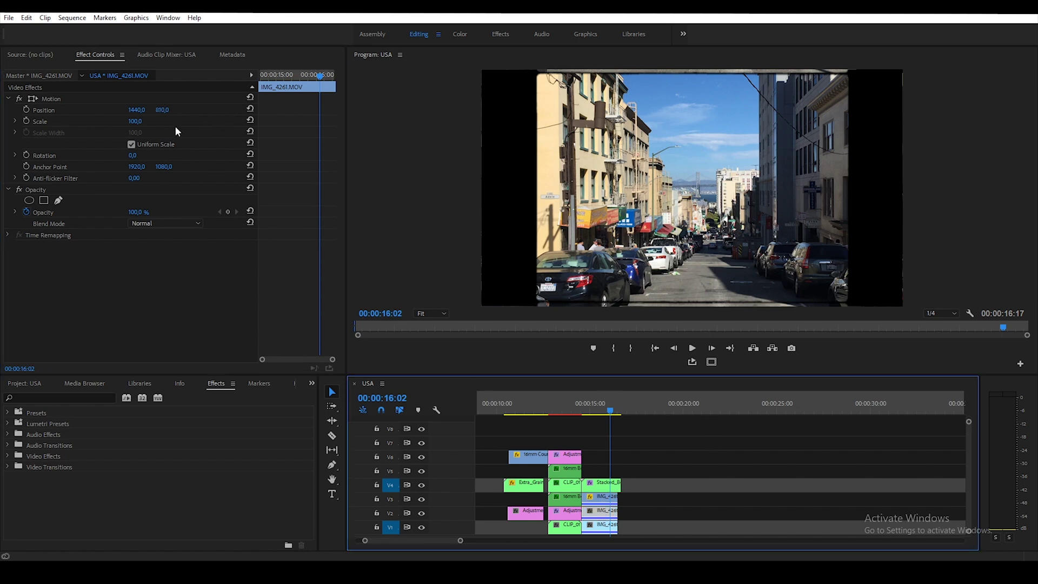
{"action": "left_click_drag", "start_coordinate": [163, 110], "coordinate": [301, 109]}
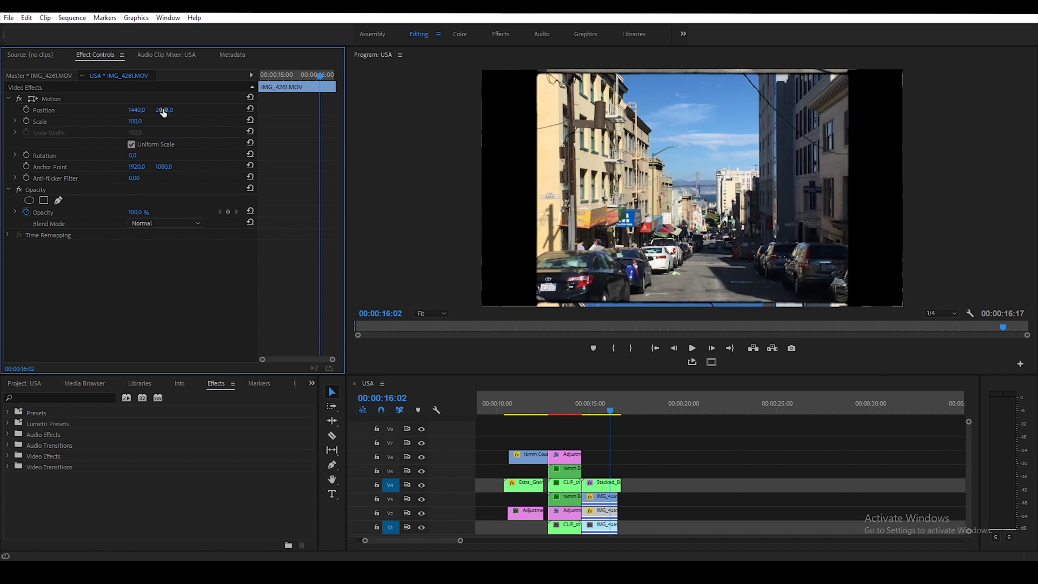
{"action": "left_click_drag", "start_coordinate": [164, 110], "coordinate": [159, 112]}
Nest the three stacked IMG_4261.MOV clips into a sequence named Clip_02 and check the framing at 00:00:15:14
{"action": "left_click", "coordinate": [596, 501]}
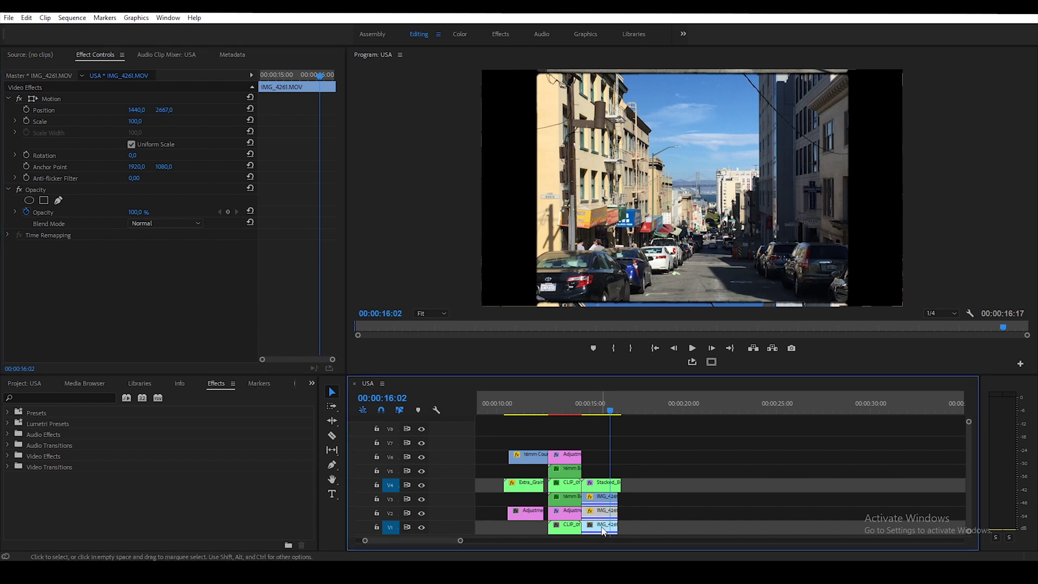
{"action": "left_click", "coordinate": [606, 500], "text": "shift"}
{"action": "right_click", "coordinate": [607, 500]}
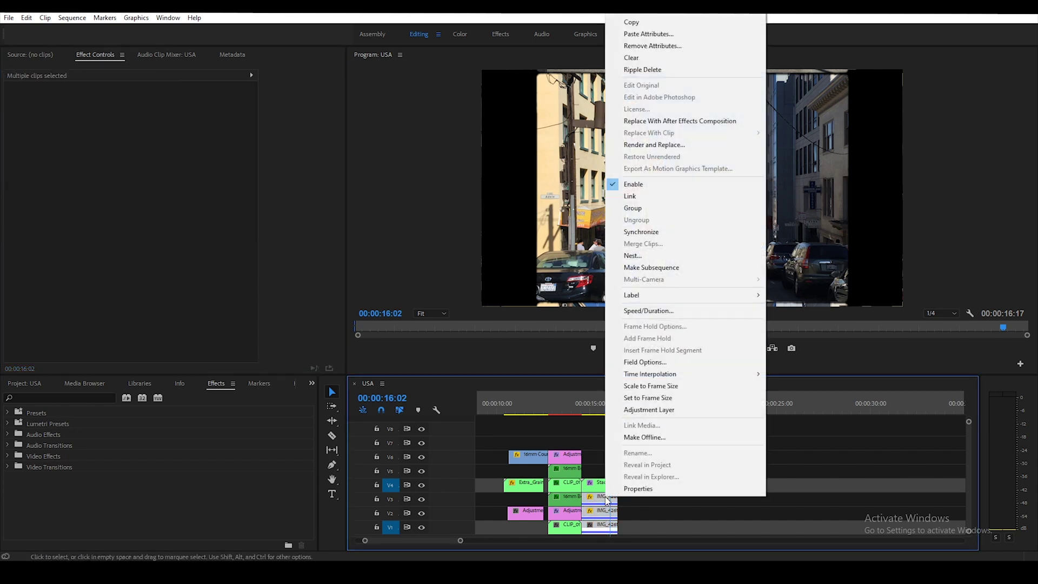
{"action": "left_click", "coordinate": [643, 255]}
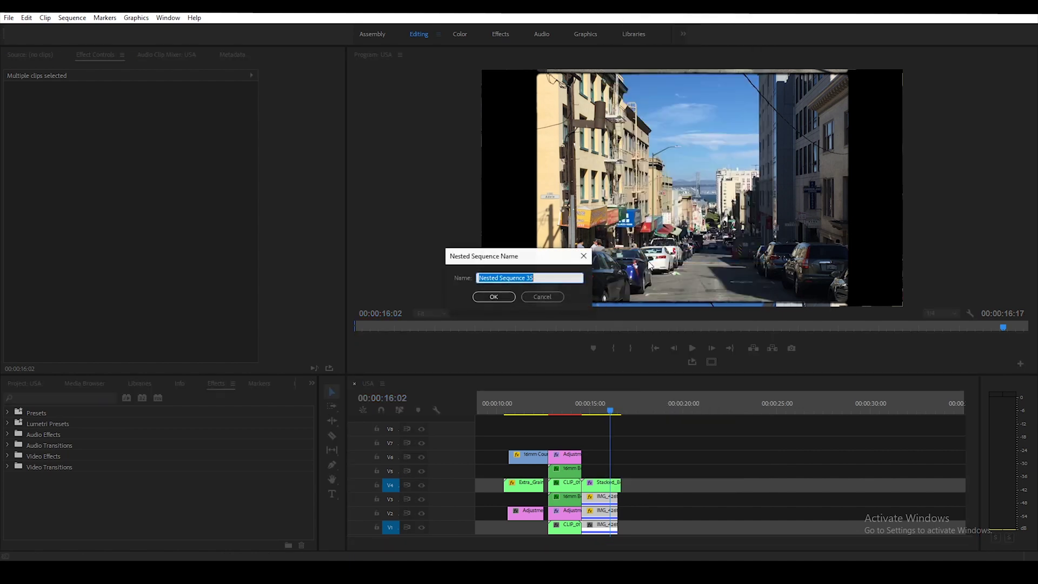
{"action": "type", "text": "Clip"}
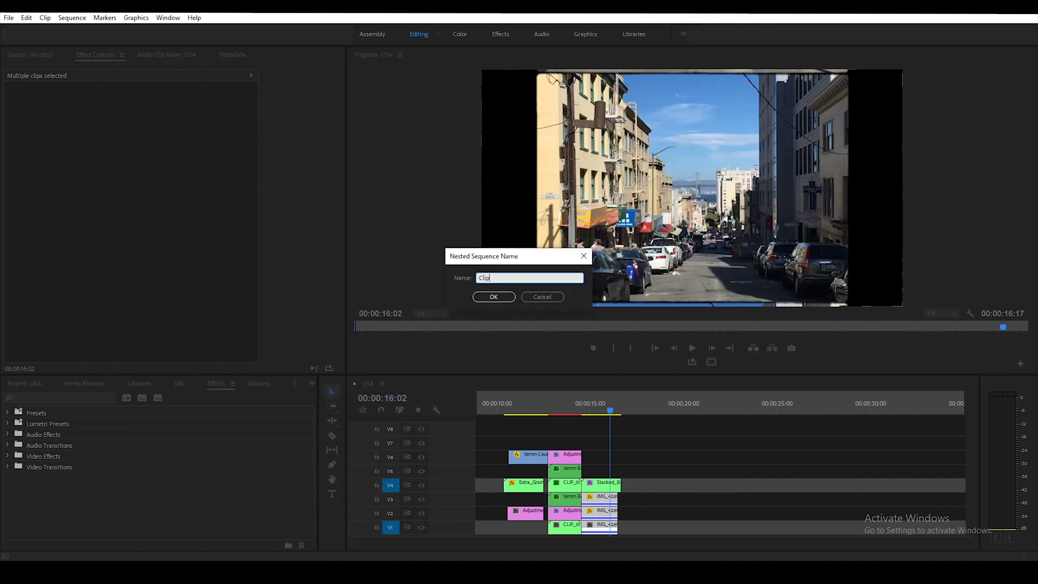
{"action": "type", "text": "_02"}
{"action": "key", "text": "Return"}
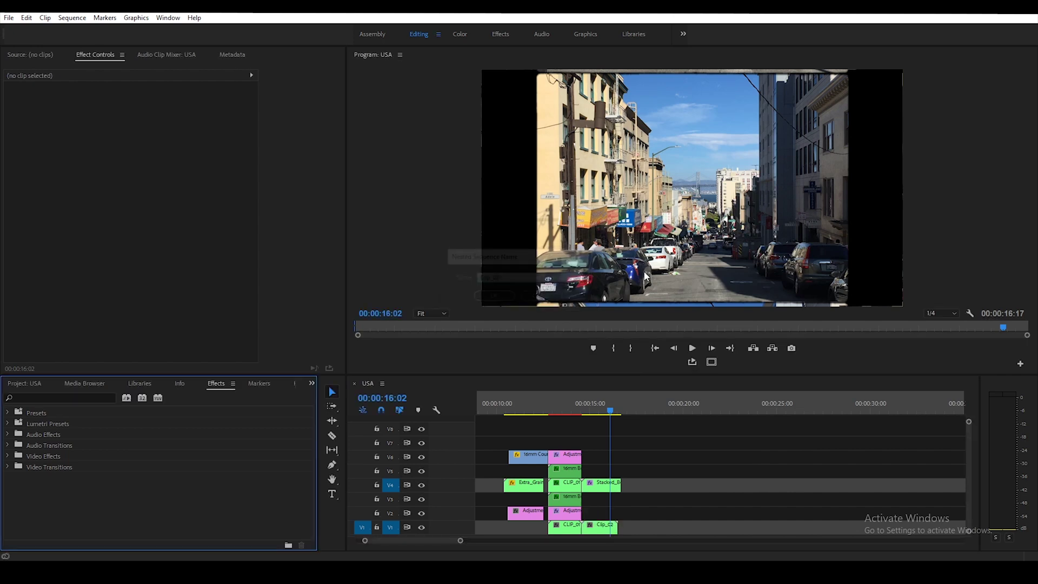
{"action": "left_click", "coordinate": [609, 413]}
{"action": "left_click_drag", "start_coordinate": [609, 413], "coordinate": [605, 414]}
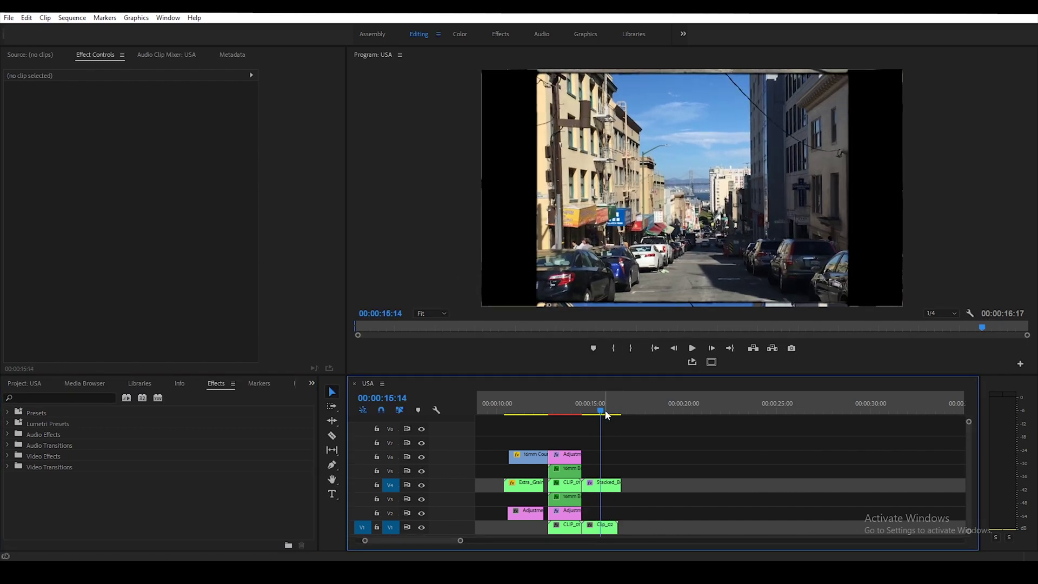
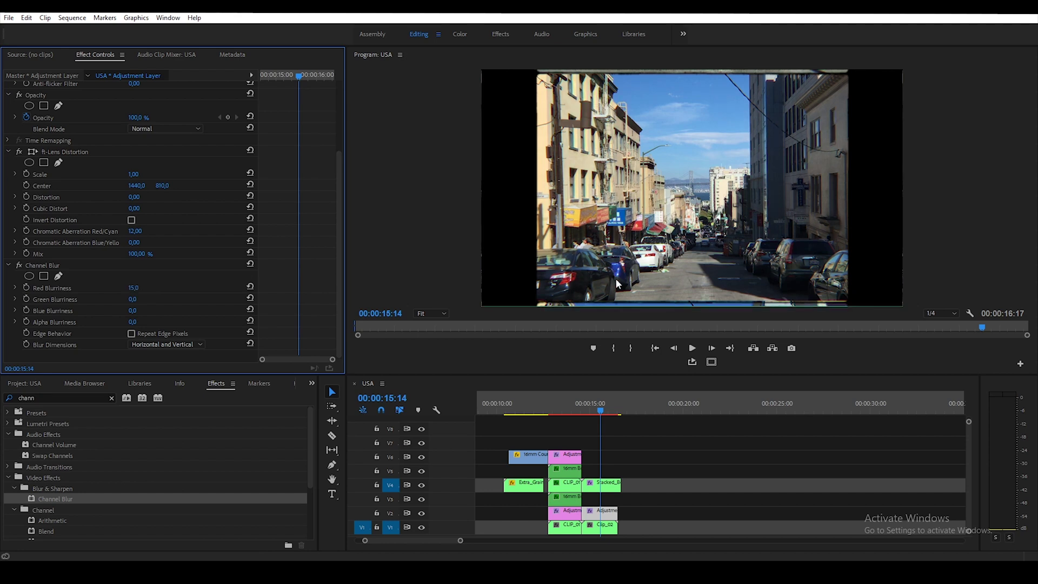
Set Channel Blur's Red Blurriness to 12 on the adjustment layer above Clip_02, collapse its effects, and play the result
{"action": "left_click", "coordinate": [133, 288]}
{"action": "type", "text": "12"}
{"action": "key", "text": "Return"}
{"action": "left_click", "coordinate": [8, 265]}
{"action": "left_click", "coordinate": [9, 231]}
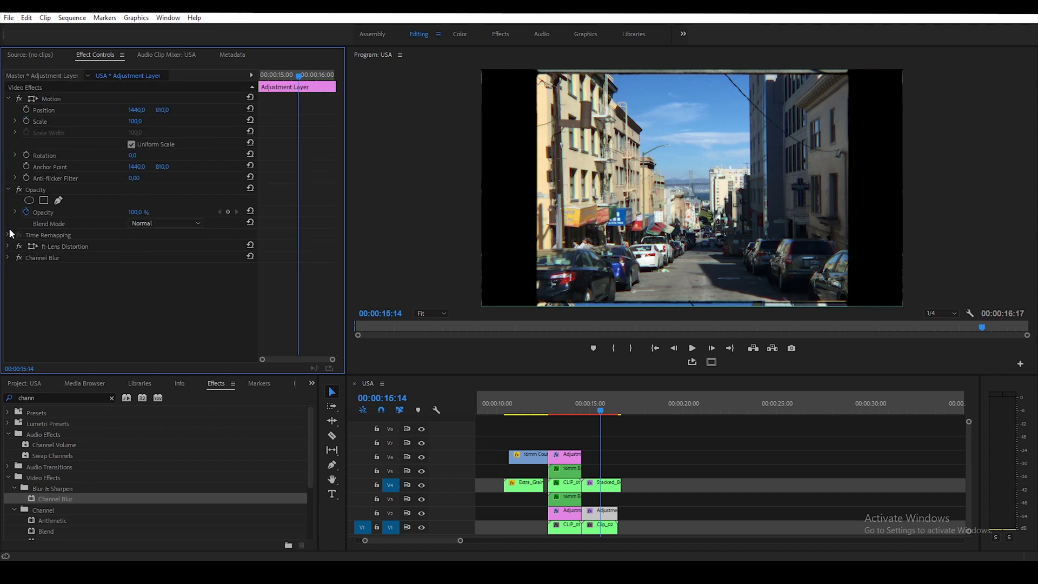
{"action": "key", "text": "space"}
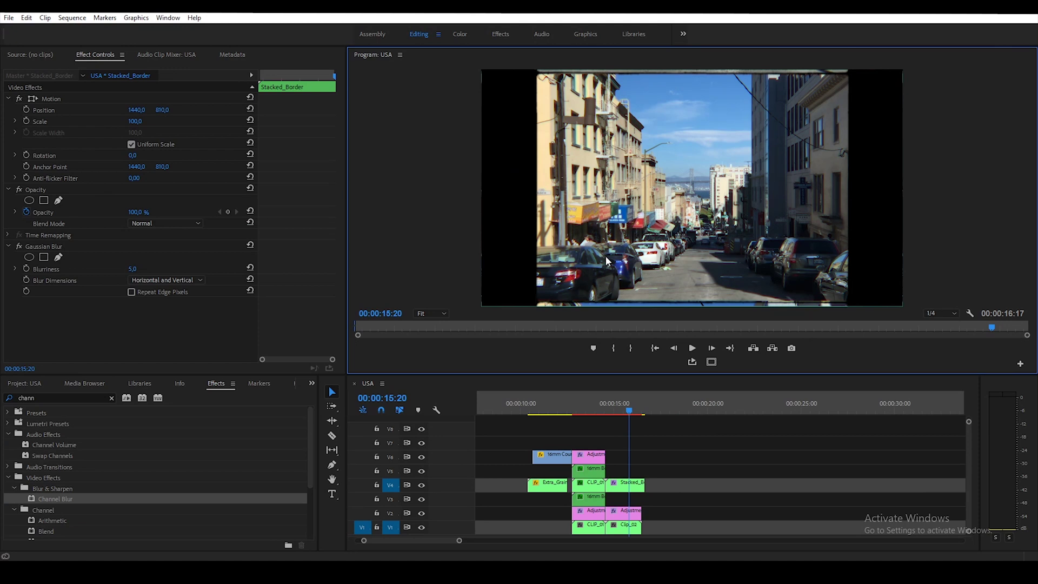
Search the effects for "gaus" and add Gaussian Blur ahead of Lens Distortion on the adjustment layer above Clip_02
{"action": "left_click", "coordinate": [51, 400]}
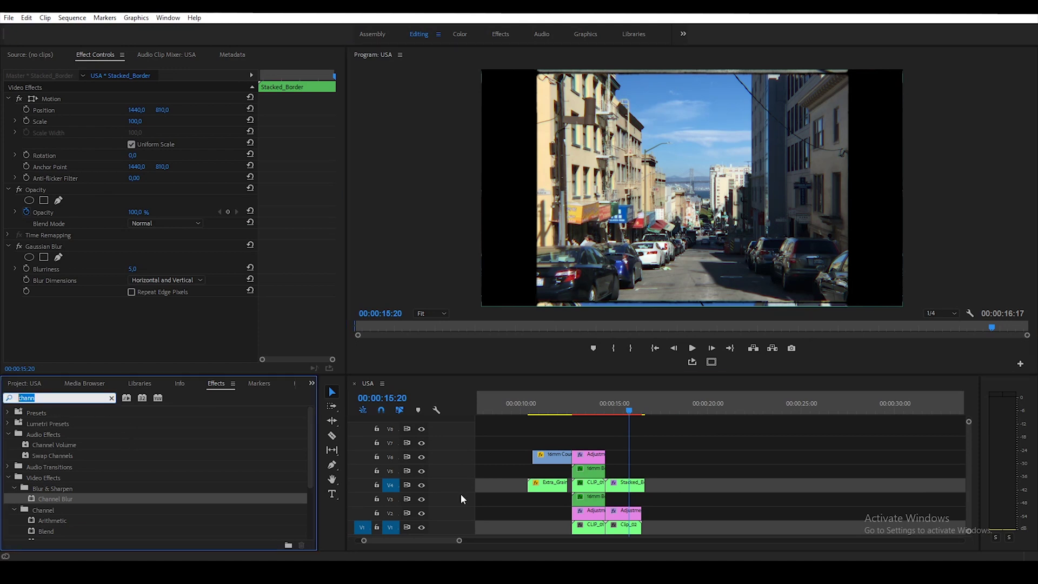
{"action": "left_click", "coordinate": [626, 510]}
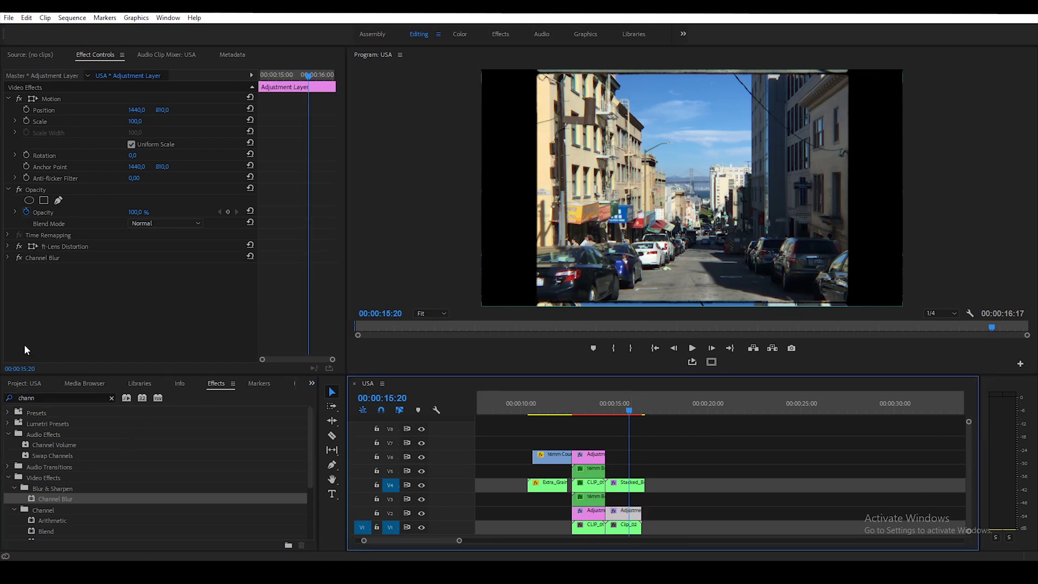
{"action": "left_click", "coordinate": [44, 397]}
{"action": "type", "text": "gaus"}
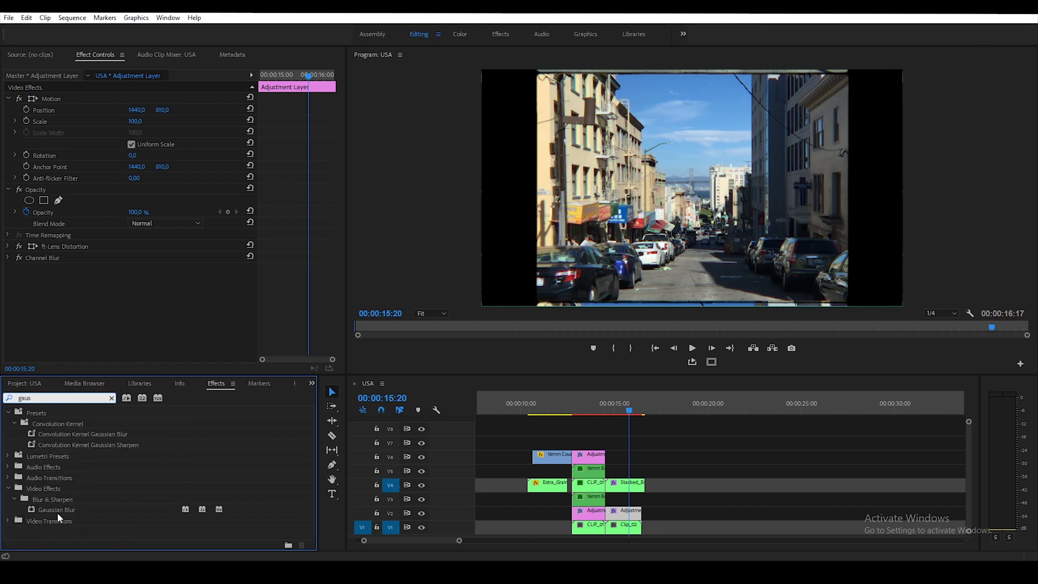
{"action": "left_click_drag", "start_coordinate": [57, 513], "coordinate": [65, 241]}
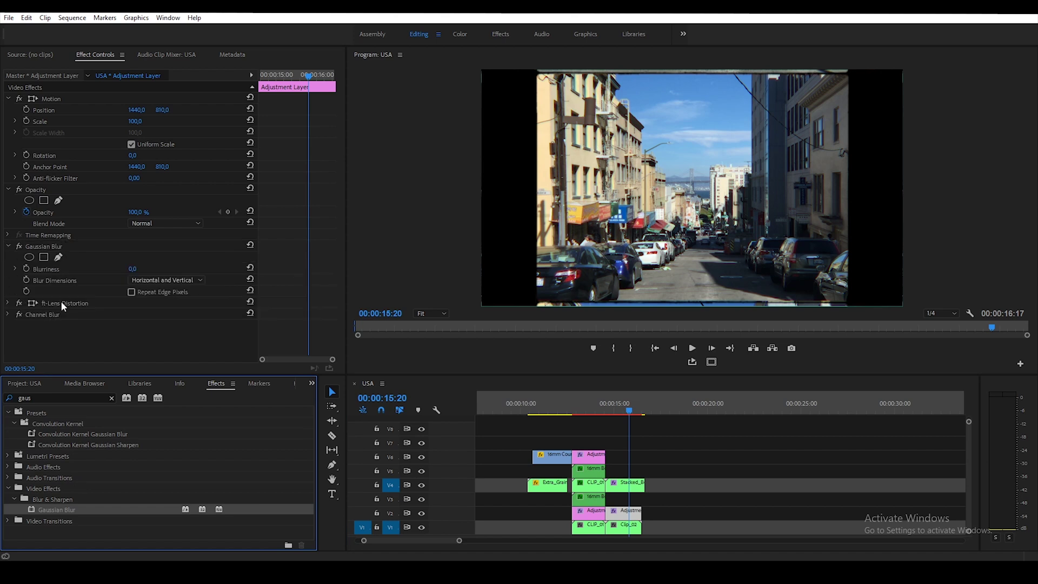
Enable Repeat Edge Pixels for the Gaussian Blur and settle its Blurriness on 7 after trying 8 and 6
{"action": "left_click", "coordinate": [134, 268]}
{"action": "type", "text": "8"}
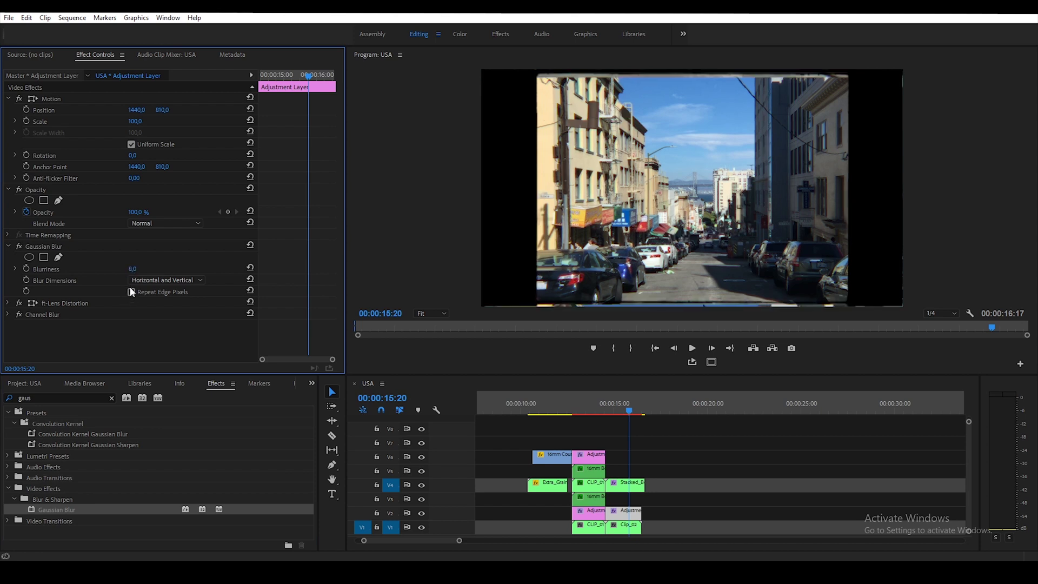
{"action": "left_click", "coordinate": [131, 292]}
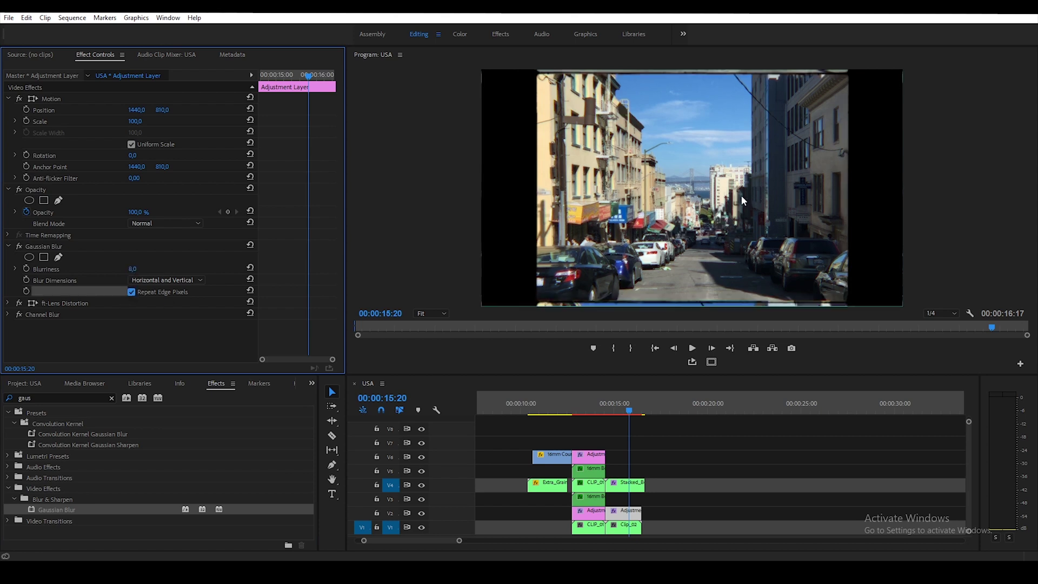
{"action": "left_click", "coordinate": [133, 269]}
{"action": "type", "text": "6"}
{"action": "key", "text": "Return"}
{"action": "left_click", "coordinate": [136, 269]}
{"action": "type", "text": "7"}
{"action": "key", "text": "Return"}
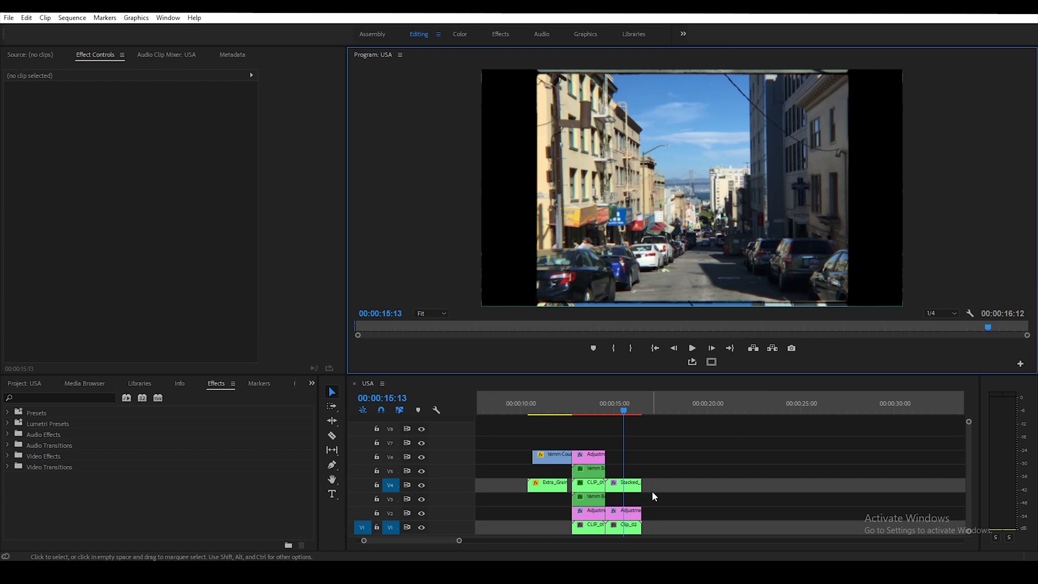
Copy Clip_02 and paste the duplicate on V1 in the empty area after the last clip, at about 00:00:18:03
{"action": "left_click", "coordinate": [627, 529]}
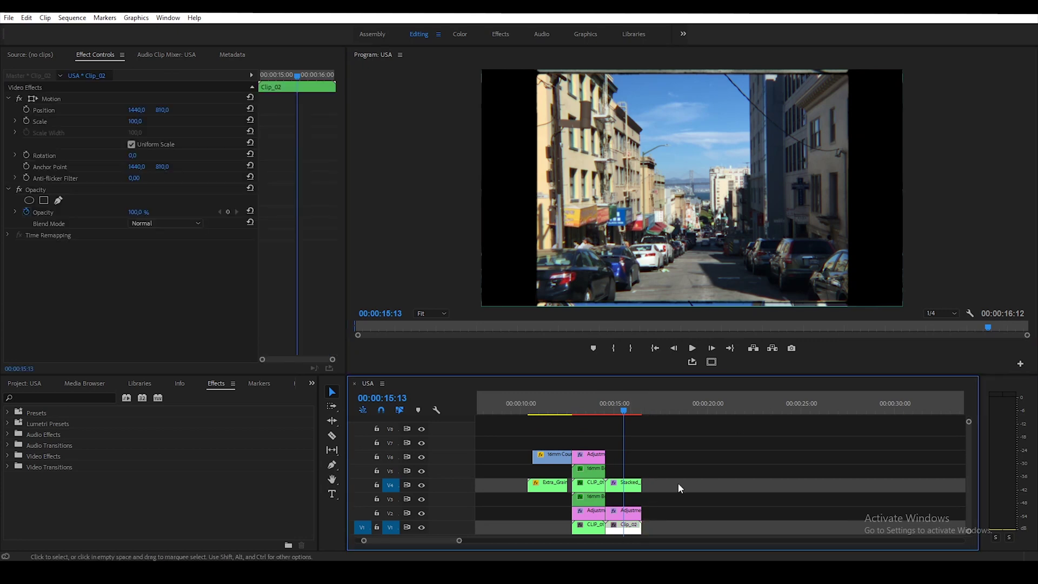
{"action": "left_click", "coordinate": [674, 407]}
{"action": "key", "text": "ctrl+v"}
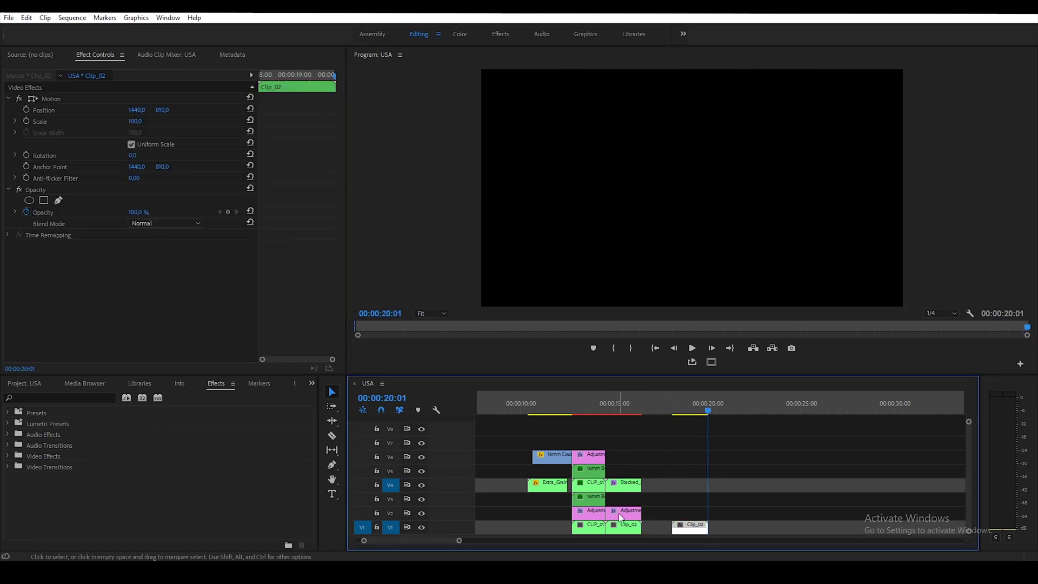
Duplicate the Stacked_Border clip, then place the Clip_02 duplicate on V5 and the border duplicate on V6 above the original Clip_02
{"action": "left_click", "coordinate": [624, 488]}
{"action": "left_click", "coordinate": [673, 409]}
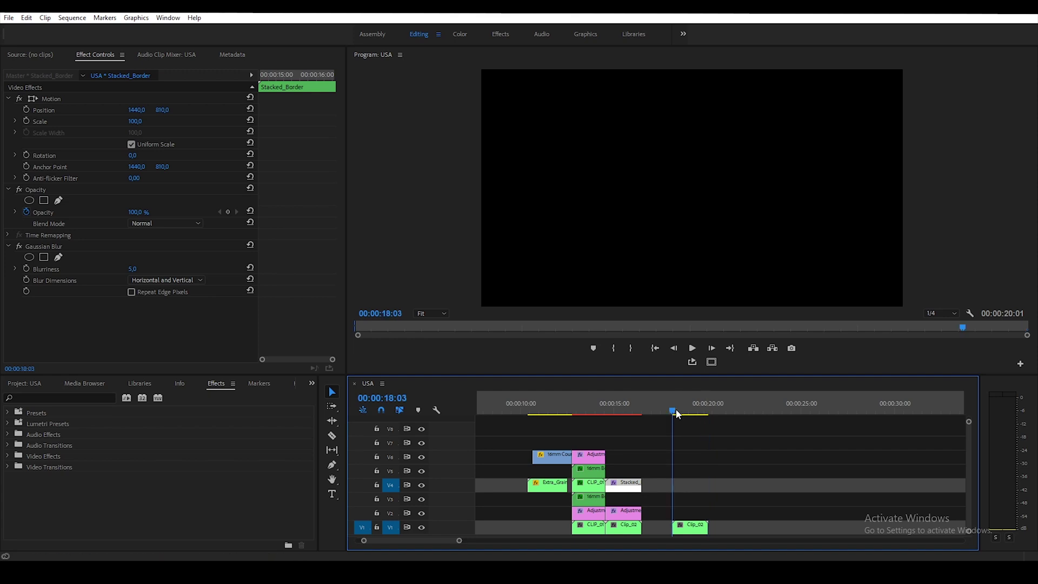
{"action": "left_click", "coordinate": [764, 408]}
{"action": "key", "text": "ctrl+v"}
{"action": "left_click_drag", "start_coordinate": [693, 527], "coordinate": [626, 475]}
{"action": "left_click_drag", "start_coordinate": [782, 527], "coordinate": [629, 459]}
Hide video tracks V1 to V4 and move the playhead to 00:00:15:15 over the duplicated clips
{"action": "left_click", "coordinate": [421, 485]}
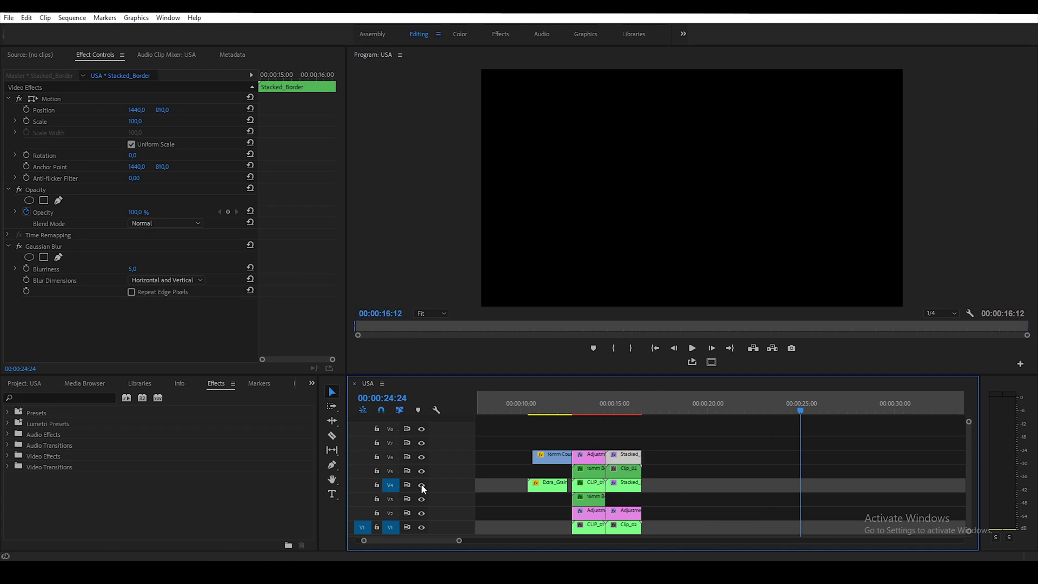
{"action": "left_click", "coordinate": [421, 499]}
{"action": "left_click", "coordinate": [421, 513]}
{"action": "left_click", "coordinate": [421, 527]}
{"action": "left_click", "coordinate": [627, 409]}
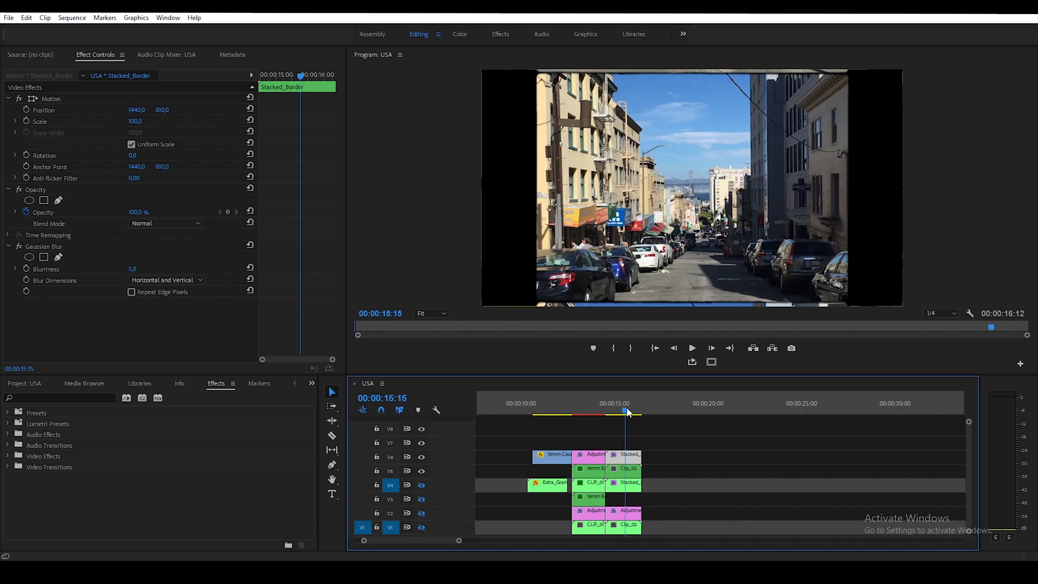
Add Track Matte Key to the Clip_02 duplicate on V5 with Video 6 as the matte and Reverse enabled
{"action": "left_click", "coordinate": [63, 398]}
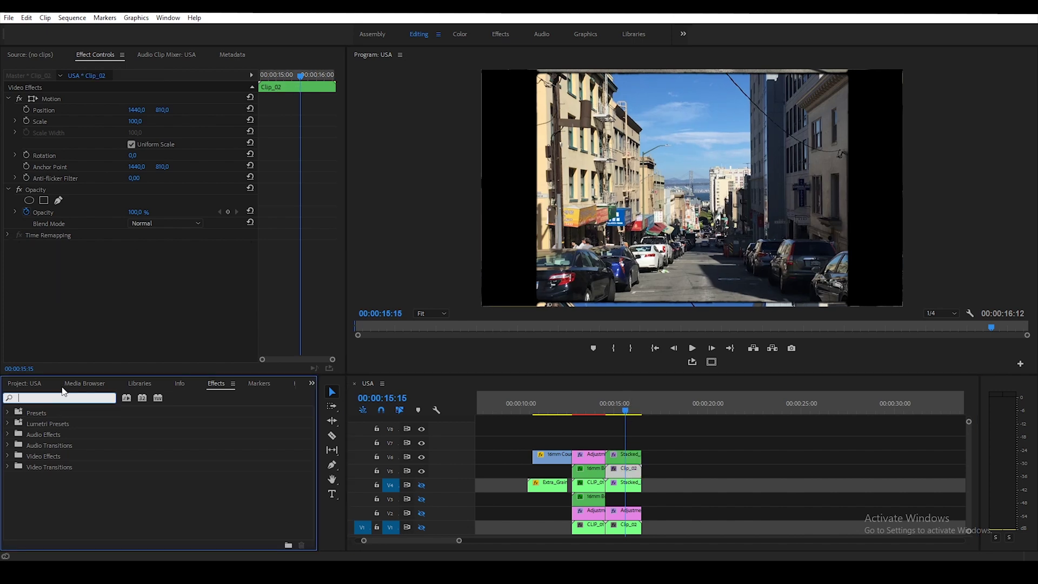
{"action": "type", "text": "matte"}
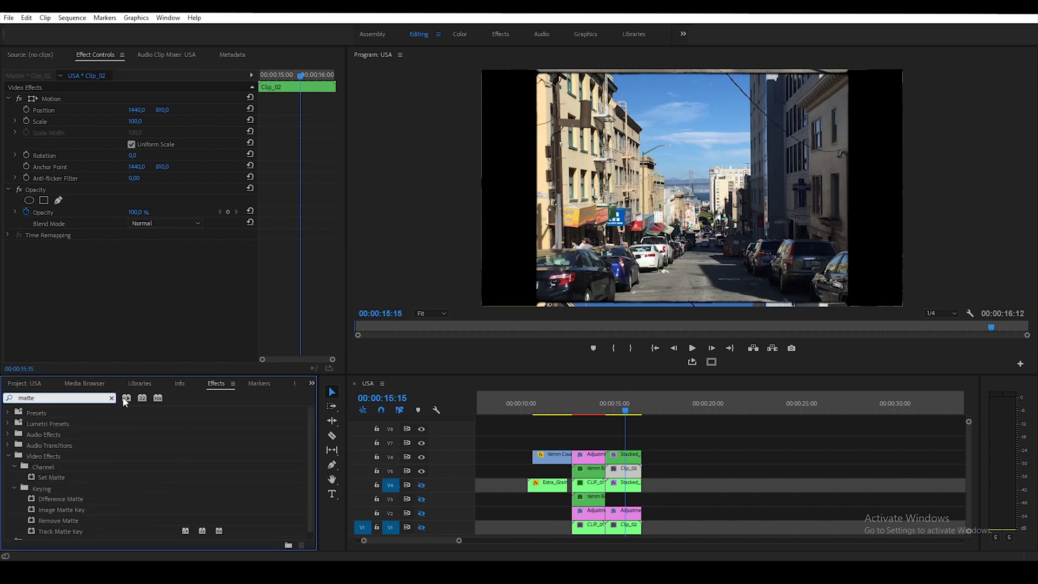
{"action": "left_click_drag", "start_coordinate": [54, 531], "coordinate": [637, 471]}
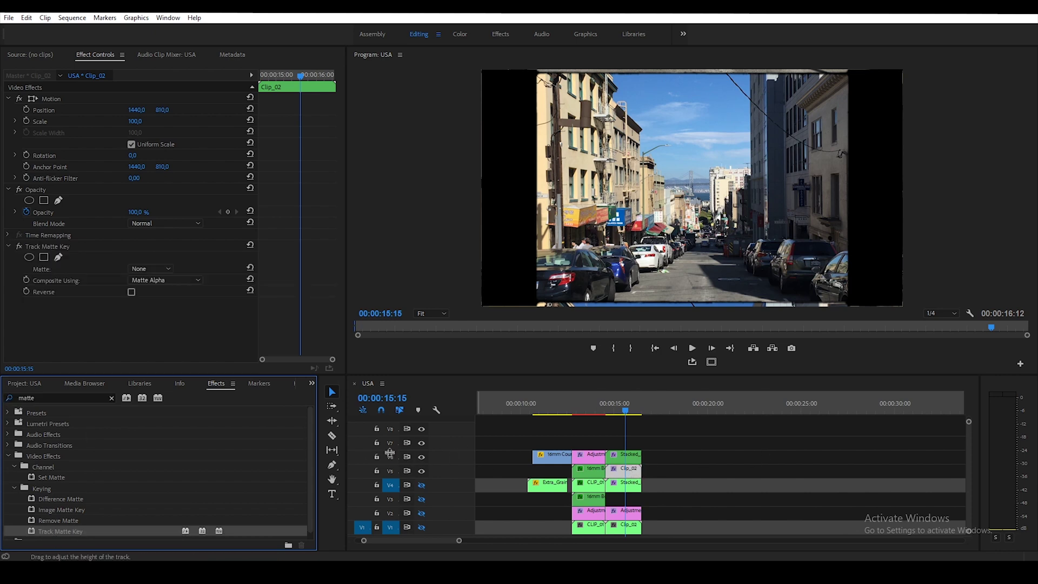
{"action": "left_click", "coordinate": [143, 269]}
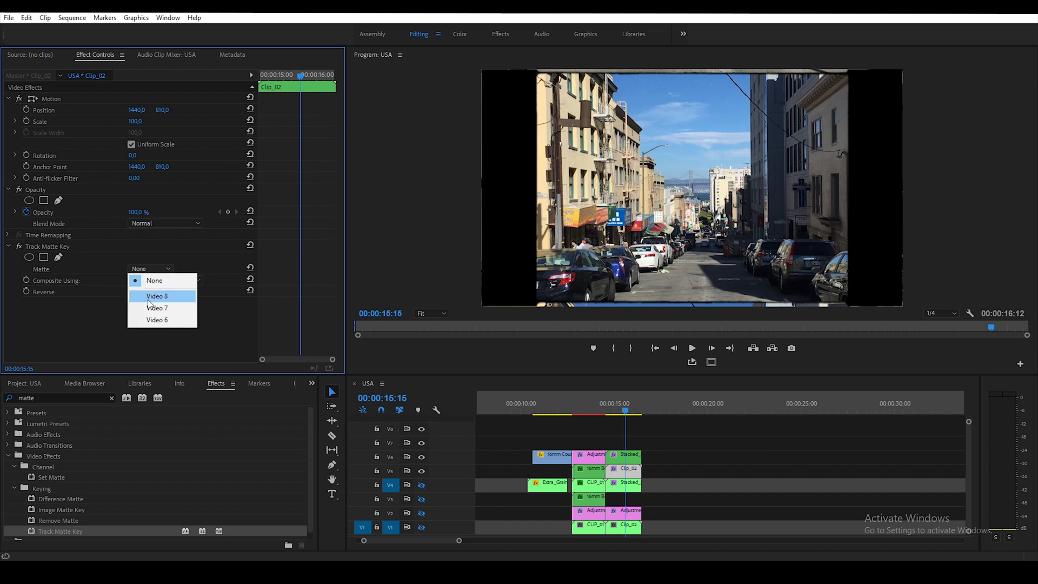
{"action": "left_click", "coordinate": [157, 320]}
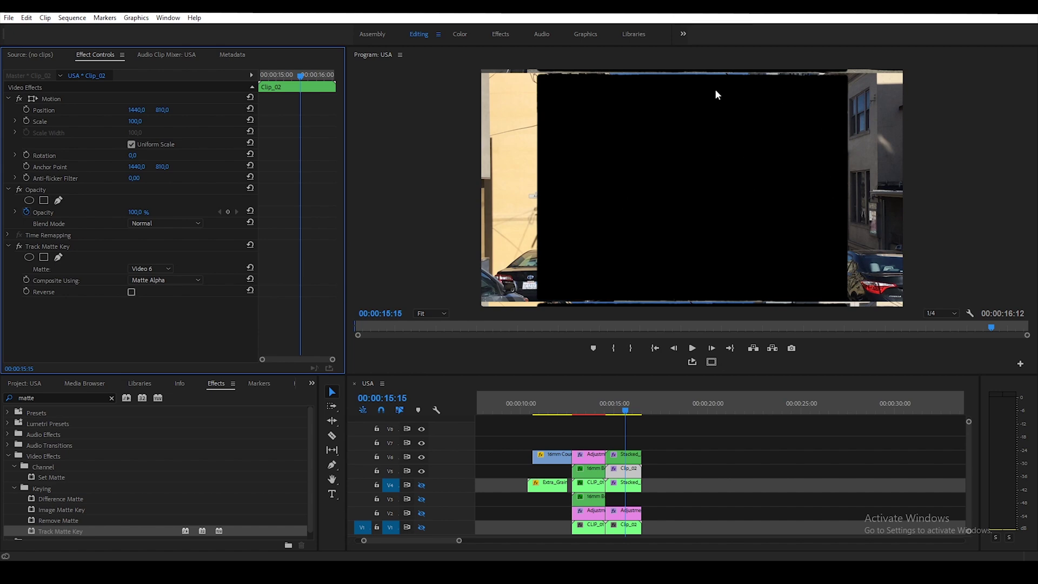
{"action": "left_click", "coordinate": [131, 292]}
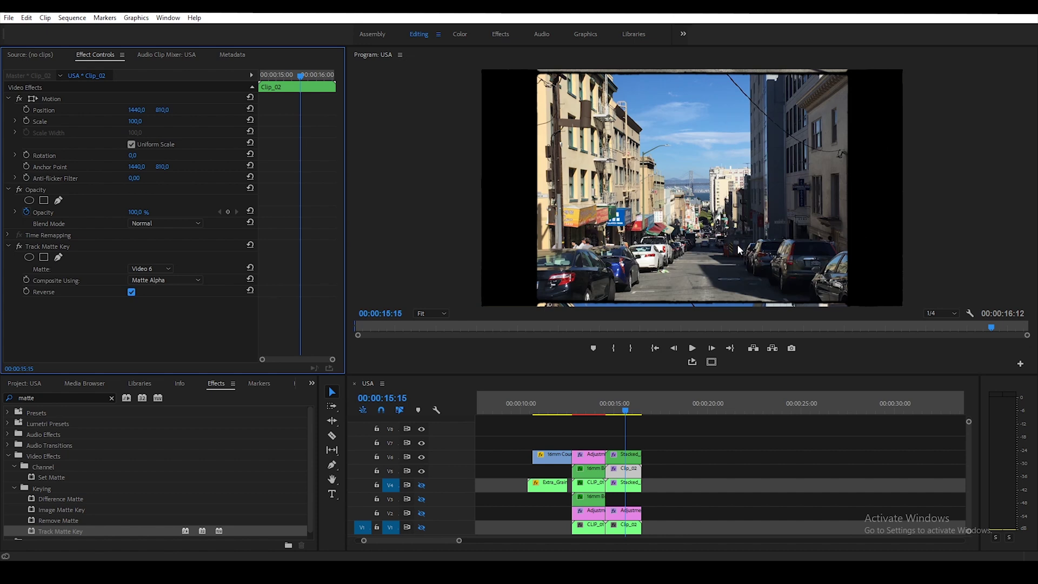
{"action": "left_click", "coordinate": [8, 246]}
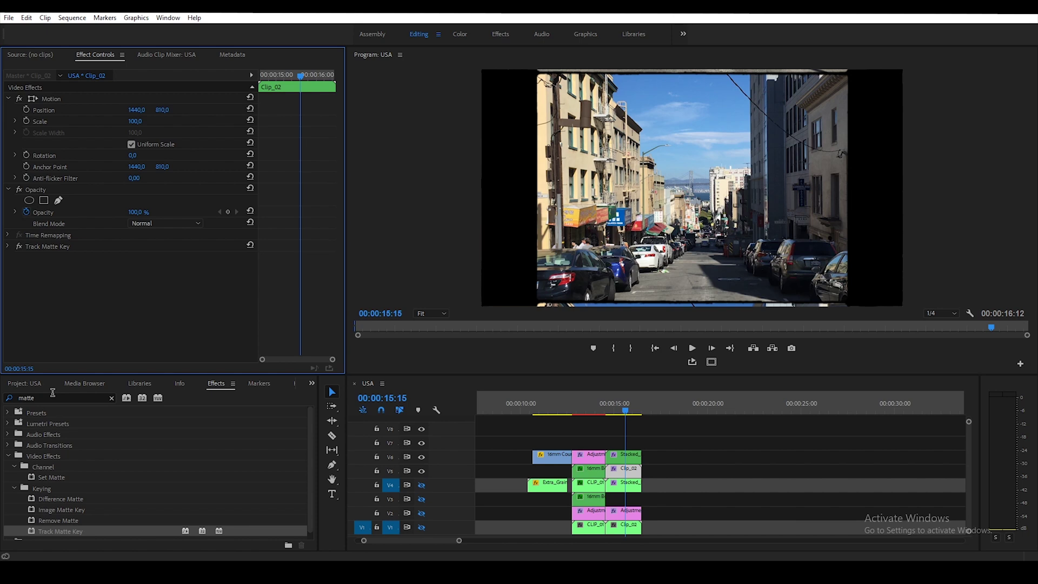
Search the effects for "luma key", add Luma Key to the Clip_02 duplicate on V5, and raise its Cutoff to about 88%
{"action": "left_click", "coordinate": [9, 394]}
{"action": "type", "text": "luma key"}
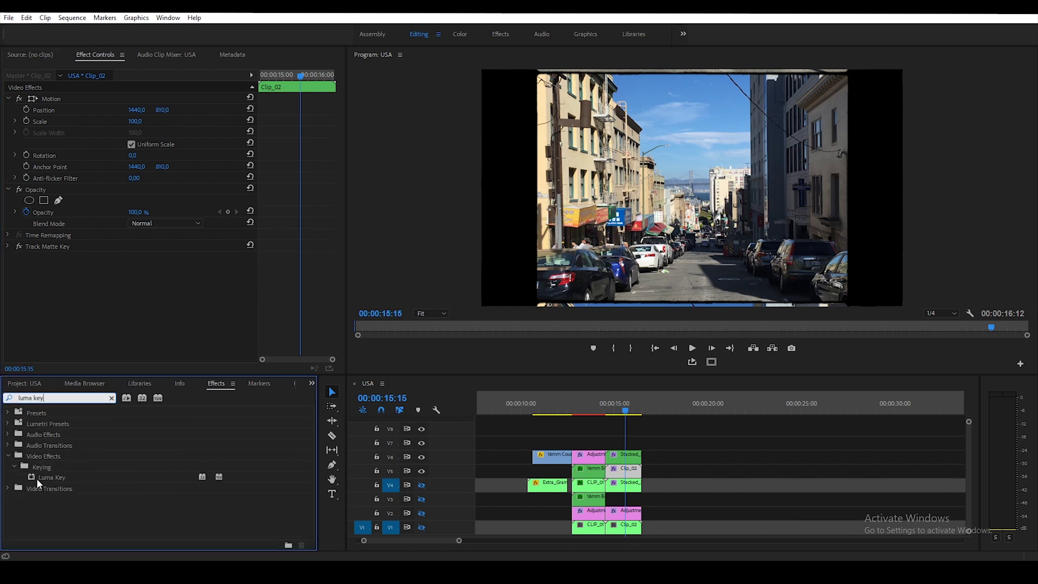
{"action": "left_click_drag", "start_coordinate": [37, 478], "coordinate": [124, 254]}
{"action": "mouse_move", "coordinate": [135, 292]}
{"action": "left_mouse_down"}
{"action": "mouse_move", "coordinate": [187, 291]}
{"action": "mouse_move", "coordinate": [143, 292]}
{"action": "left_mouse_up"}
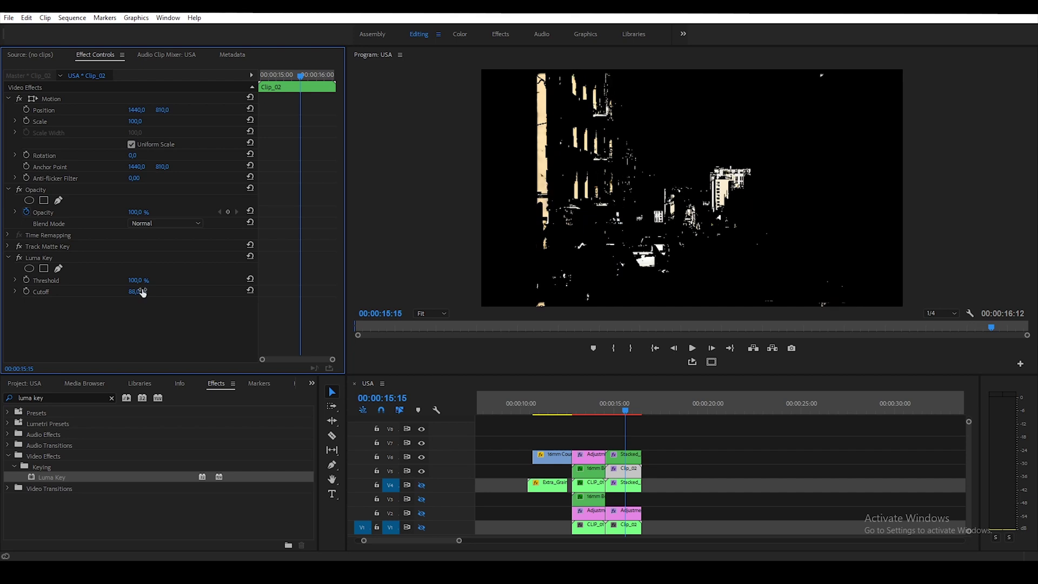
{"action": "left_click", "coordinate": [8, 258]}
Search the effects for "lumetri color" and add Lumetri Color after Luma Key on the Clip_02 duplicate
{"action": "left_click", "coordinate": [66, 395]}
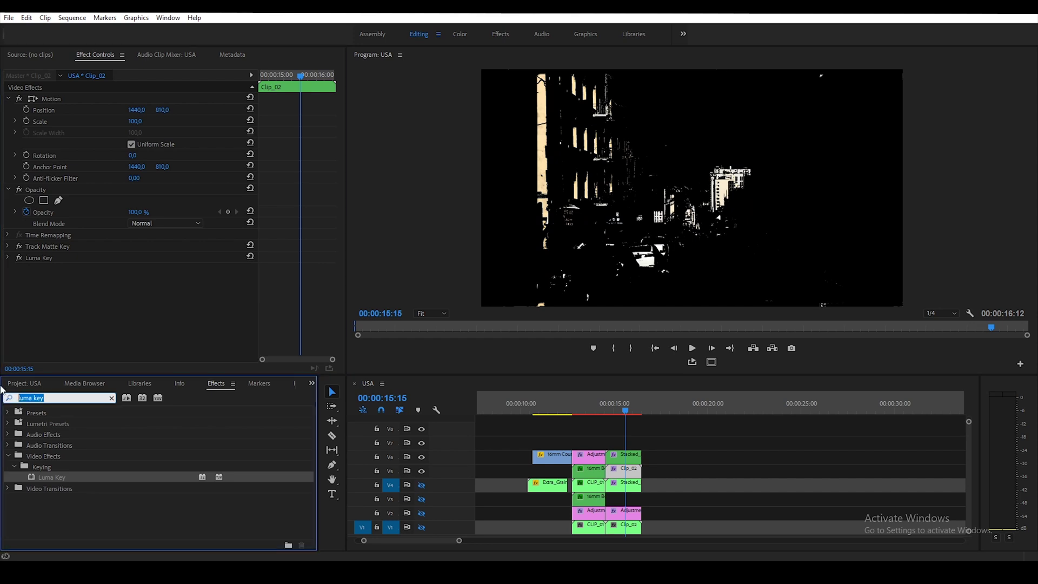
{"action": "type", "text": "lumetr"}
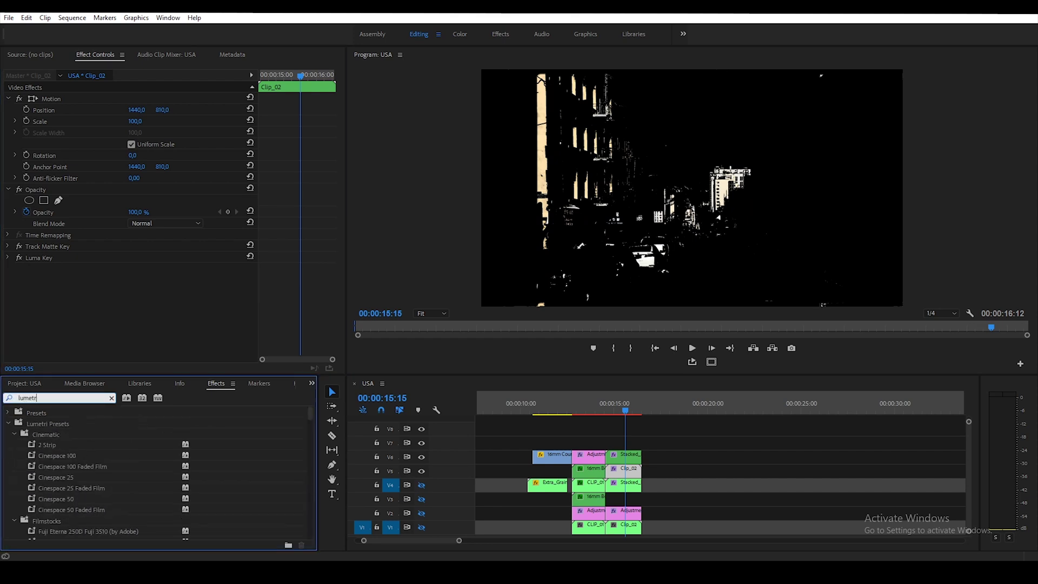
{"action": "type", "text": "i color"}
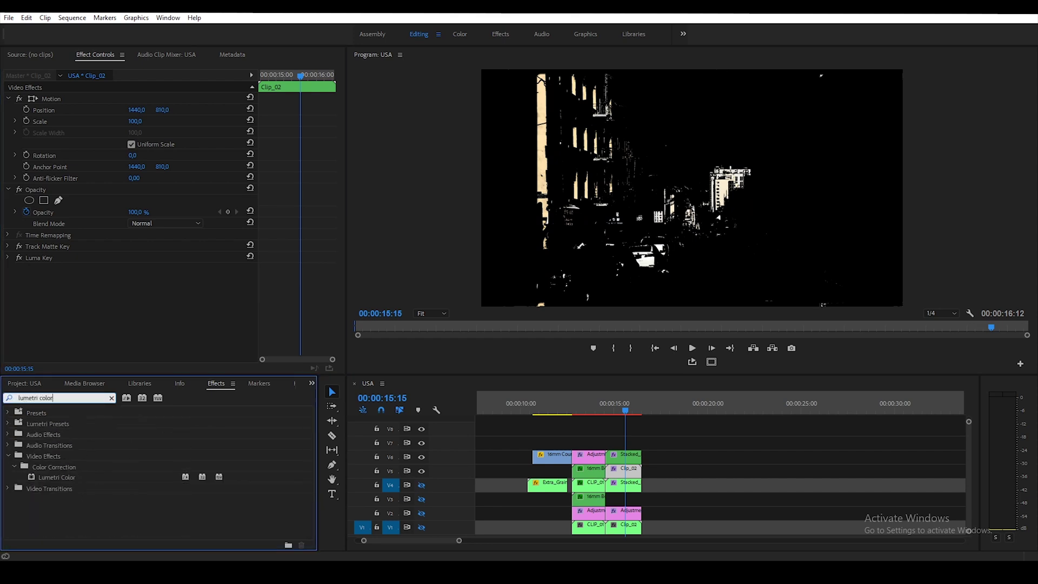
{"action": "left_click_drag", "start_coordinate": [68, 478], "coordinate": [122, 316]}
Set the Exposure in Lumetri Color's Basic Correction to -0,5
{"action": "scroll", "coordinate": [116, 315], "scroll_direction": "down", "scroll_amount": 1}
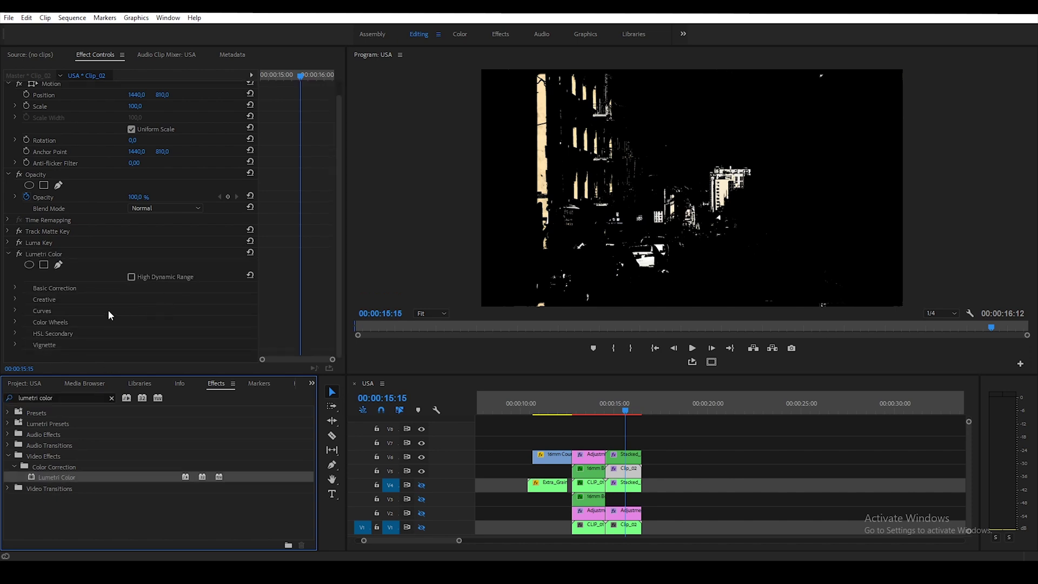
{"action": "left_click", "coordinate": [14, 288]}
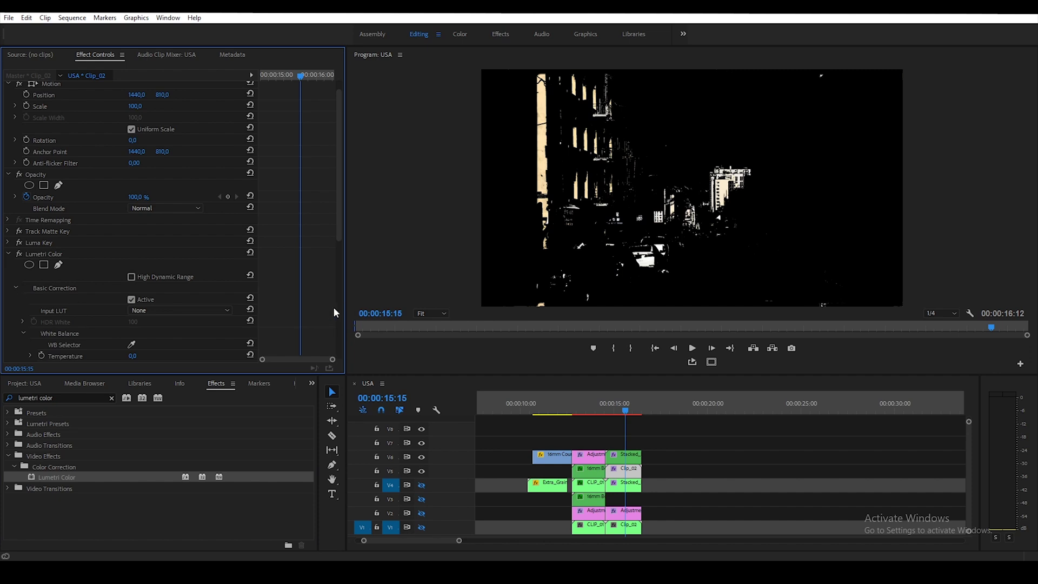
{"action": "scroll", "coordinate": [129, 326], "scroll_direction": "down", "scroll_amount": 2}
{"action": "left_click", "coordinate": [132, 336]}
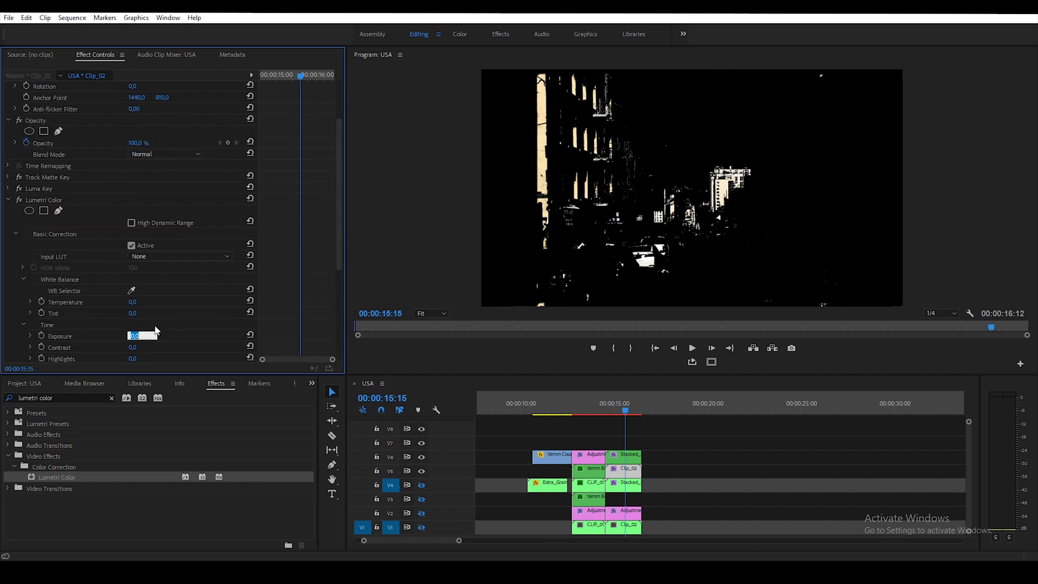
{"action": "type", "text": "-0,5"}
{"action": "key", "text": "Return"}
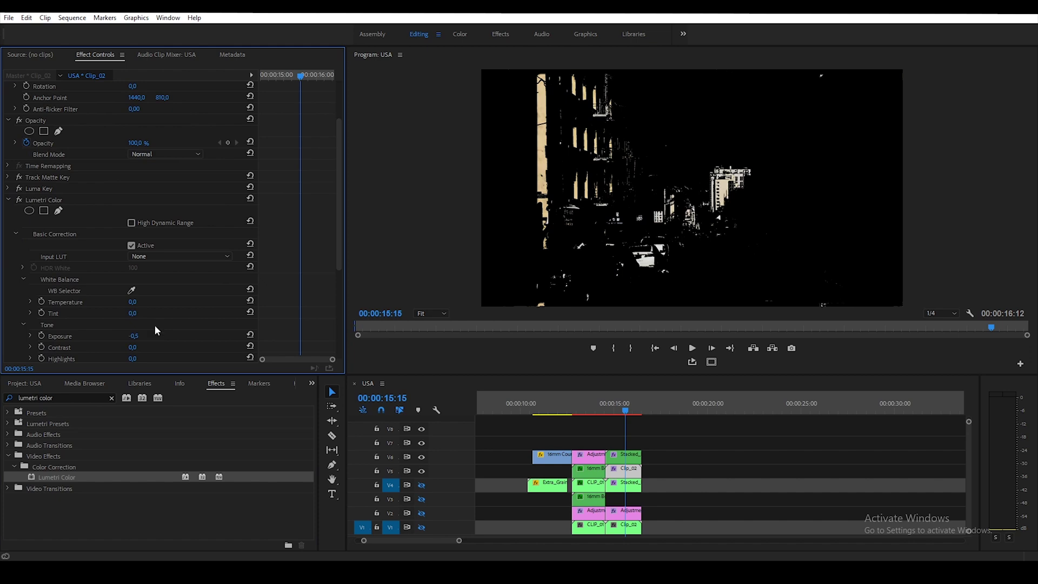
{"action": "scroll", "coordinate": [156, 319], "scroll_direction": "down", "scroll_amount": 2}
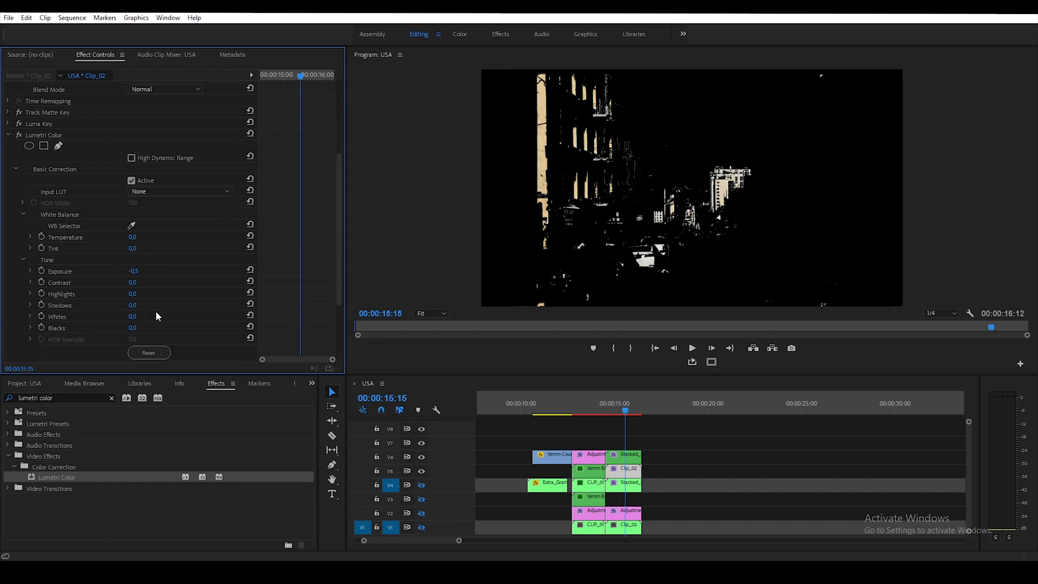
{"action": "left_click", "coordinate": [25, 260]}
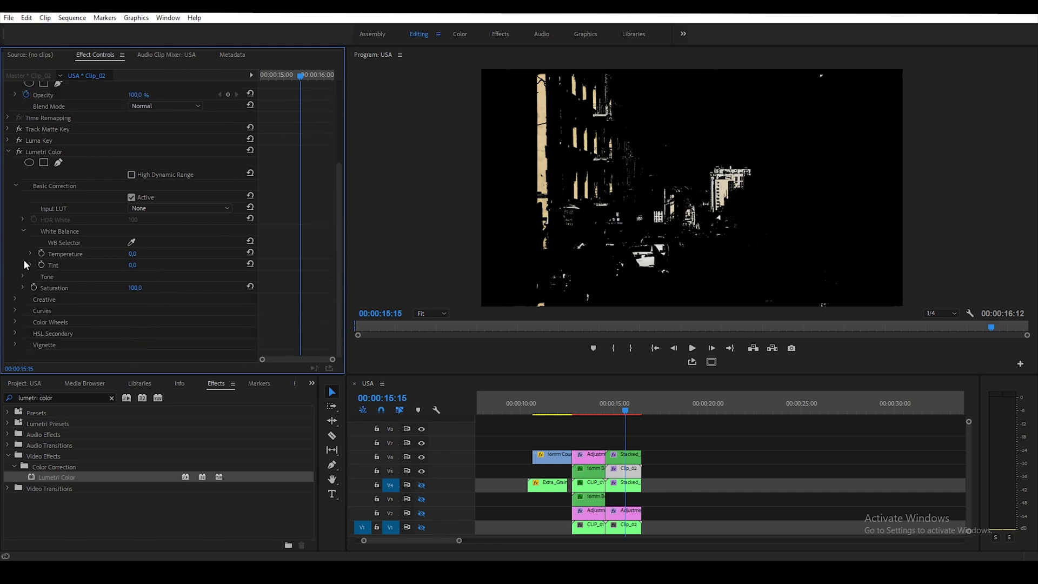
Raise the midpoint of the red channel in Lumetri Color's RGB Curves and collapse the effect
{"action": "left_click", "coordinate": [16, 310]}
{"action": "scroll", "coordinate": [231, 299], "scroll_direction": "down", "scroll_amount": 3}
{"action": "left_click", "coordinate": [130, 277]}
{"action": "scroll", "coordinate": [151, 284], "scroll_direction": "down", "scroll_amount": 2}
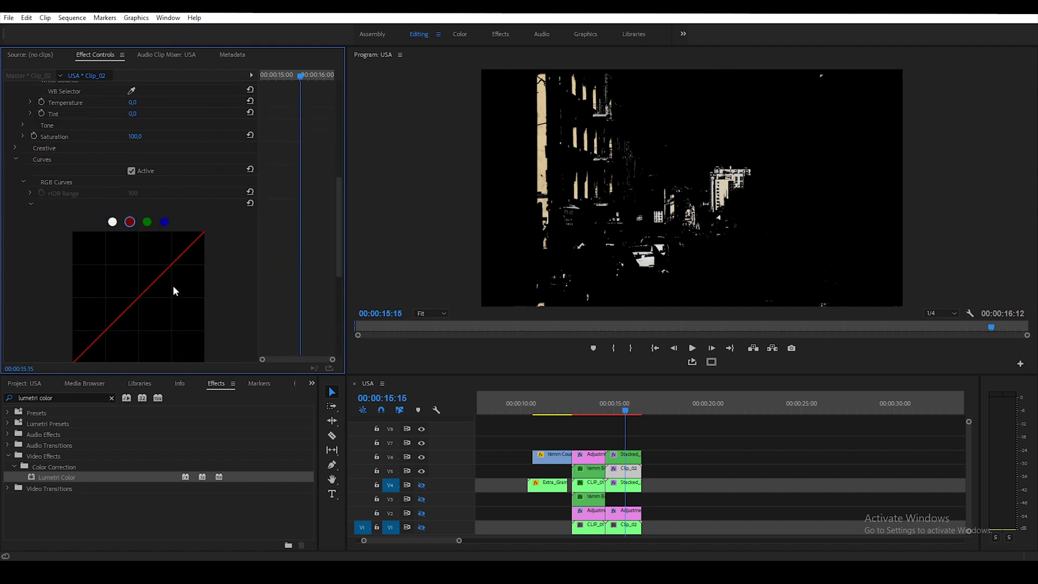
{"action": "left_click_drag", "start_coordinate": [139, 301], "coordinate": [107, 275]}
{"action": "scroll", "coordinate": [21, 163], "scroll_direction": "up", "scroll_amount": 5}
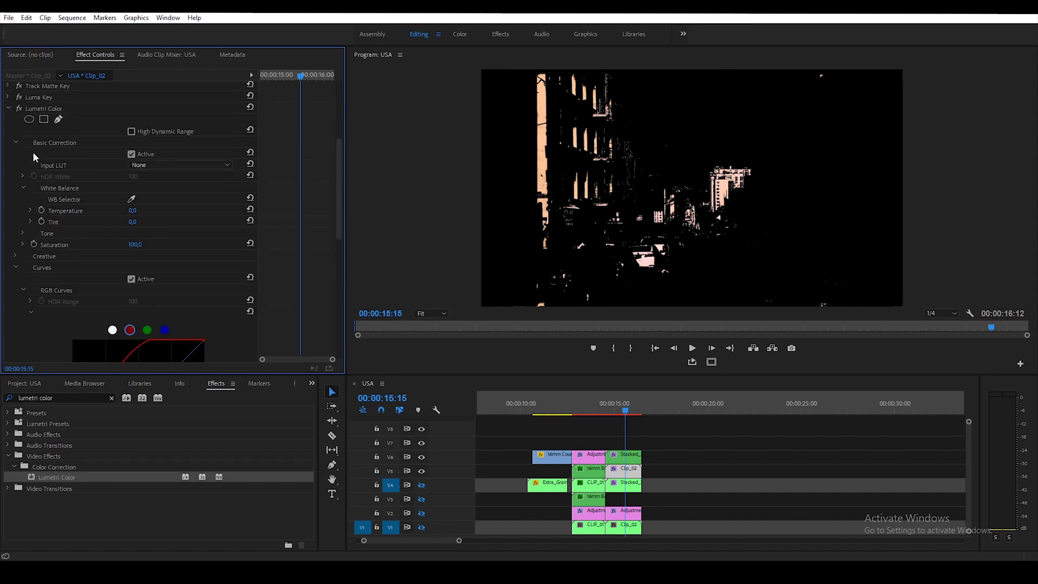
{"action": "left_click", "coordinate": [8, 163]}
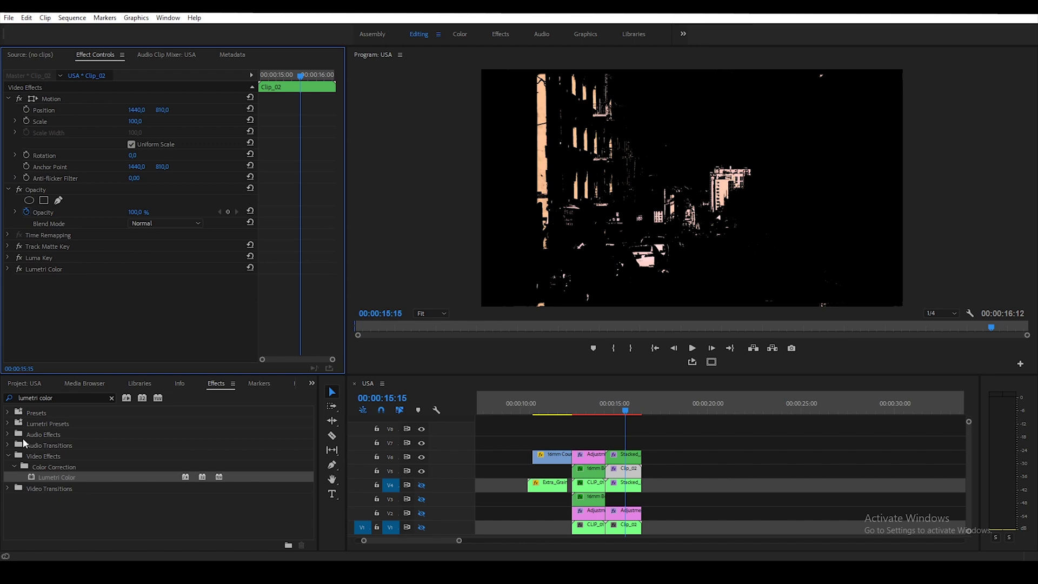
Add Gaussian Blur after Lumetri Color on the Clip_02 duplicate, with Blurriness 25 and Repeat Edge Pixels enabled
{"action": "left_click", "coordinate": [56, 398]}
{"action": "type", "text": "gauss"}
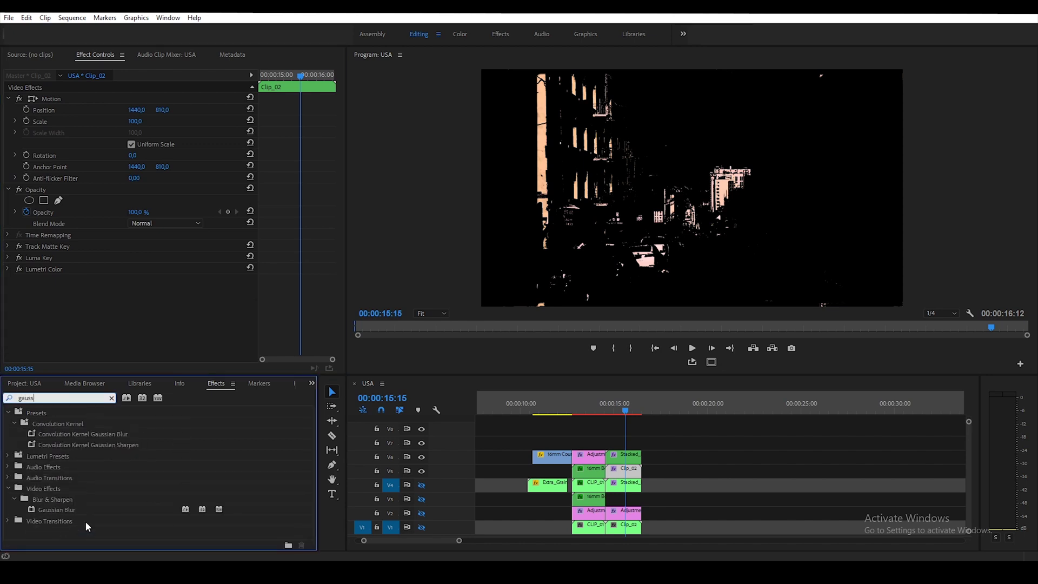
{"action": "left_click_drag", "start_coordinate": [69, 510], "coordinate": [160, 304]}
{"action": "left_click", "coordinate": [136, 302]}
{"action": "type", "text": "25"}
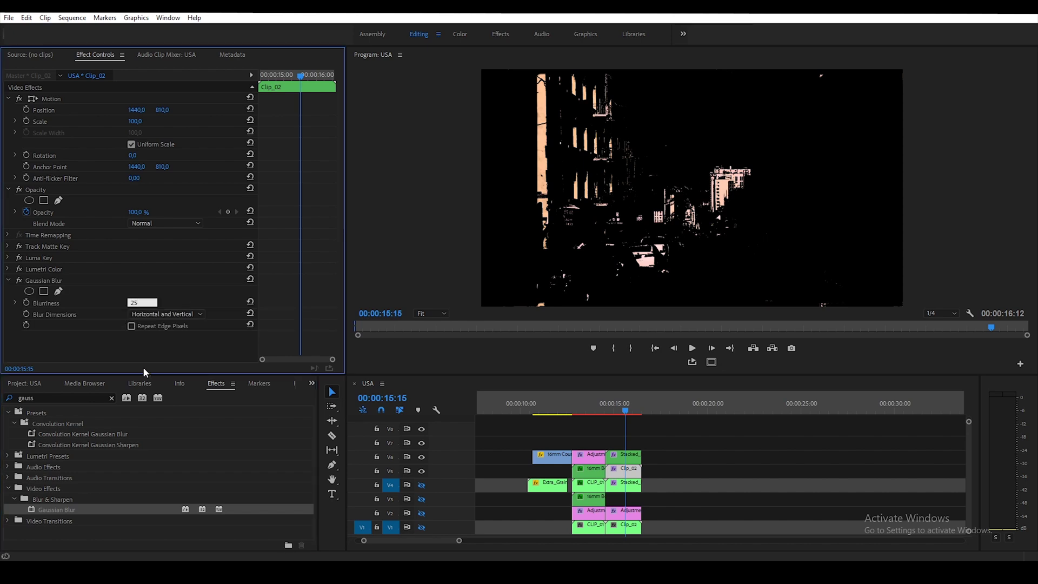
{"action": "key", "text": "Return"}
{"action": "left_click", "coordinate": [131, 326]}
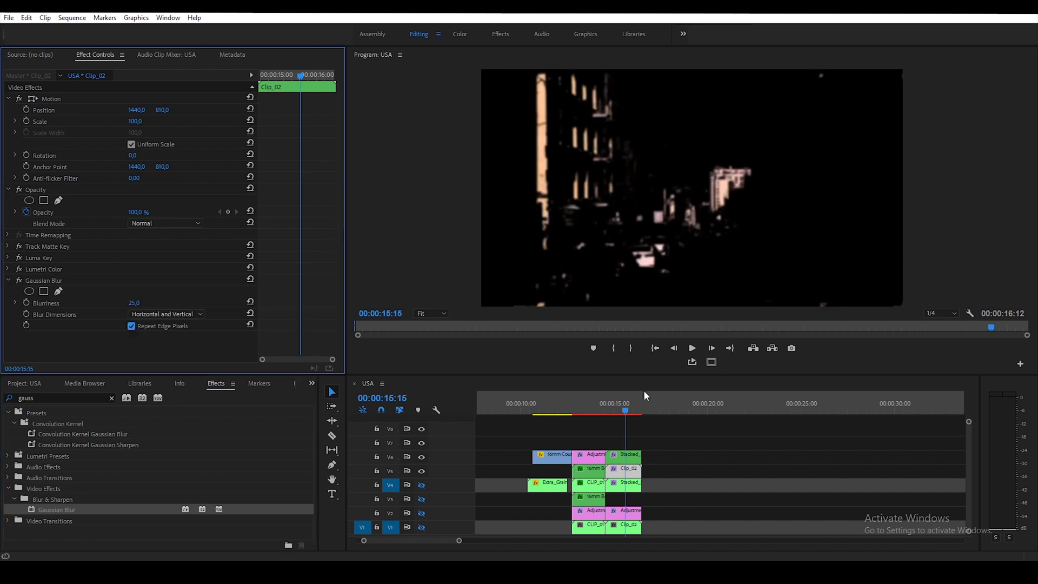
Show video tracks V1 to V4 again and set the Clip_02 duplicate's blend mode to Pin Light
{"action": "left_click", "coordinate": [421, 486]}
{"action": "left_click", "coordinate": [421, 499]}
{"action": "left_click", "coordinate": [421, 513]}
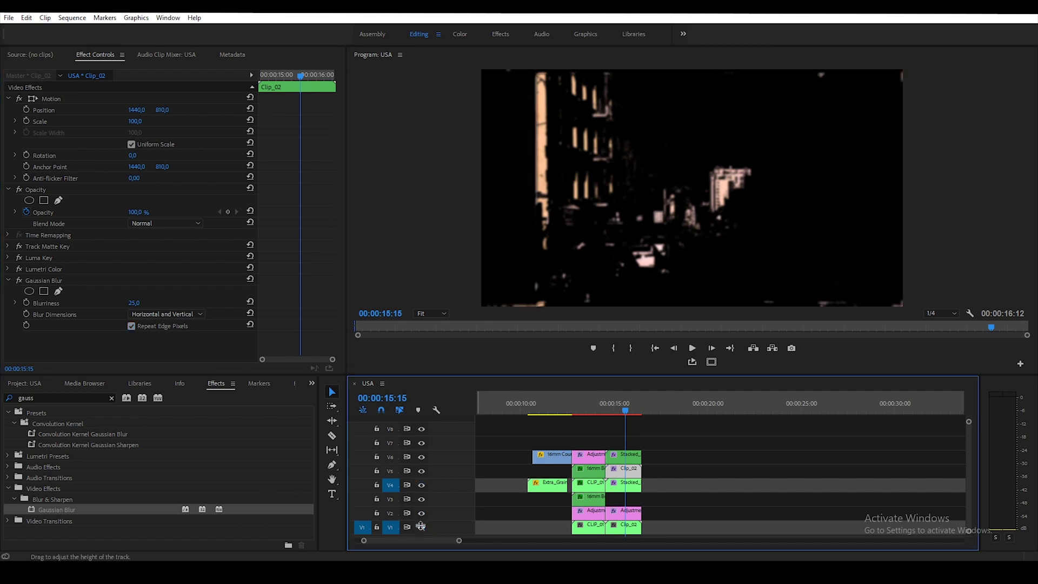
{"action": "left_click", "coordinate": [422, 527]}
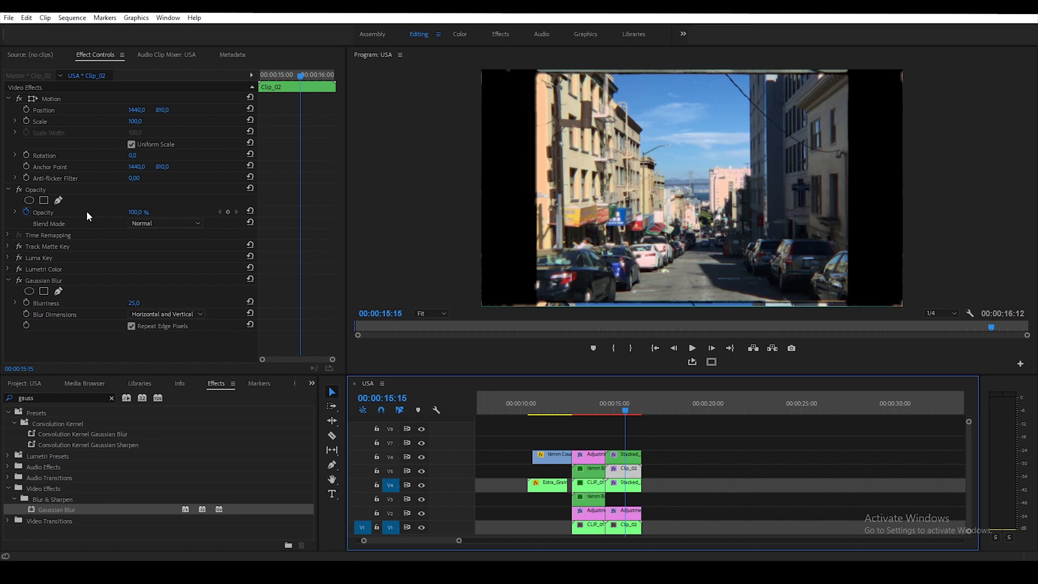
{"action": "left_click", "coordinate": [176, 225]}
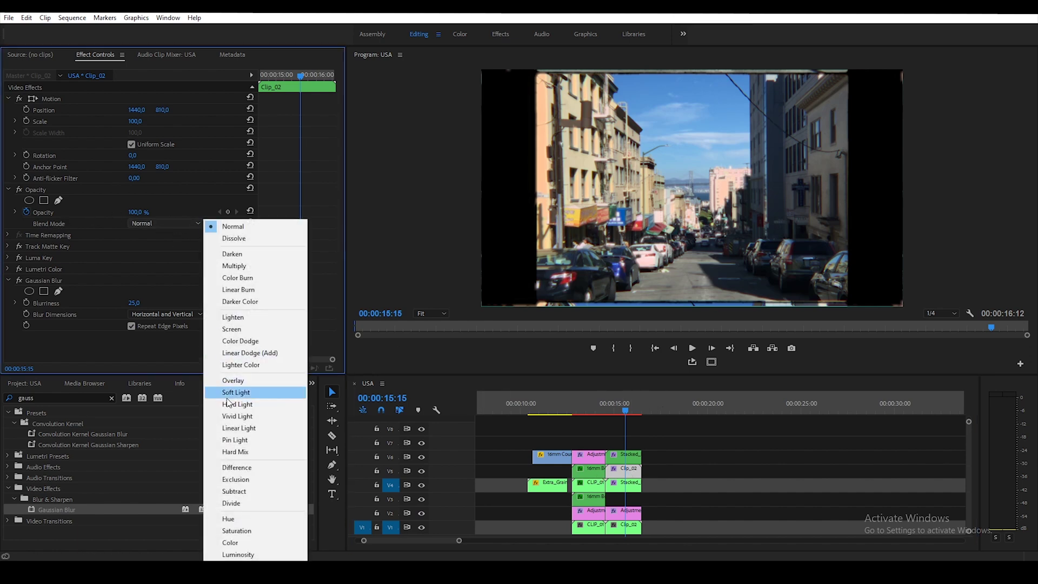
{"action": "left_click", "coordinate": [243, 440]}
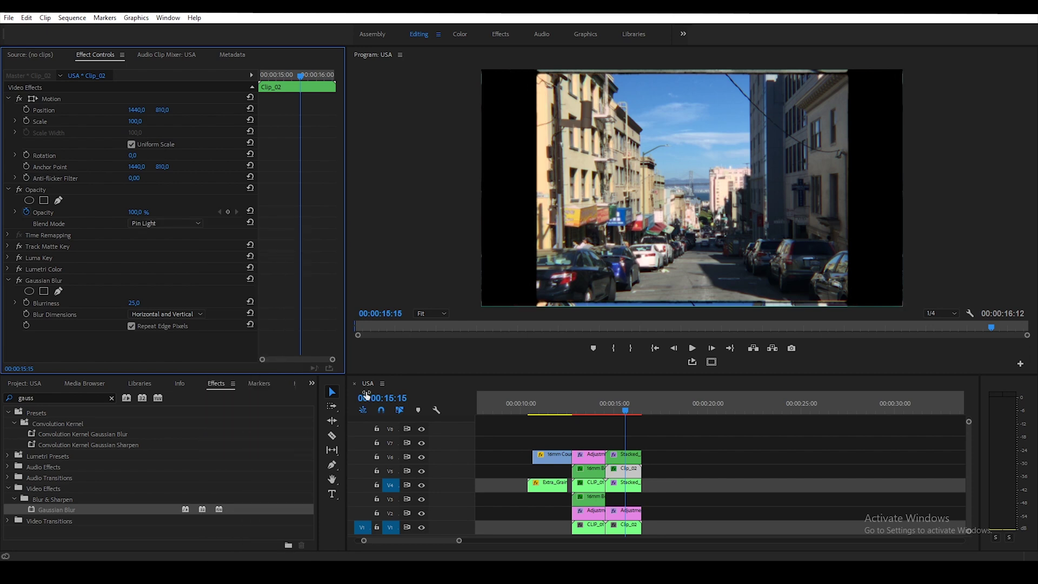
Toggle the visibility of track V5 repeatedly to compare the image with and without the halation glow, ending with it visible
{"action": "left_click", "coordinate": [420, 470]}
{"action": "left_click", "coordinate": [420, 470]}
{"action": "left_click", "coordinate": [420, 470]}
{"action": "left_click", "coordinate": [420, 471]}
{"action": "left_click", "coordinate": [421, 473]}
{"action": "left_click", "coordinate": [420, 470]}
{"action": "left_click", "coordinate": [420, 470]}
{"action": "left_click", "coordinate": [420, 470]}
{"action": "left_click", "coordinate": [420, 470]}
{"action": "left_click", "coordinate": [420, 471]}
{"action": "left_click", "coordinate": [420, 470]}
{"action": "left_click", "coordinate": [420, 470]}
{"action": "left_click", "coordinate": [420, 470]}
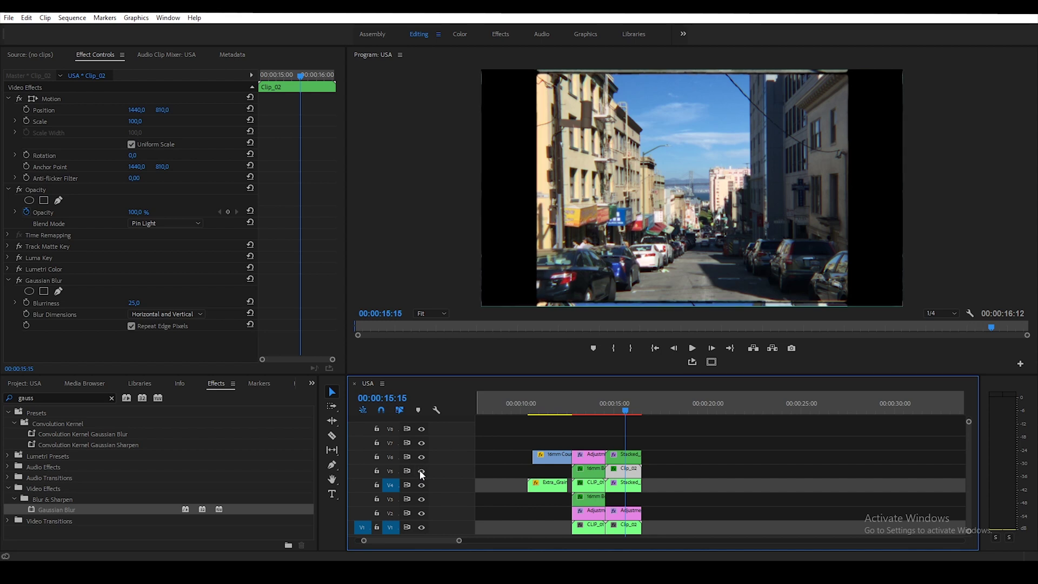
Inspect the red halation around the cars and rooftops at 100% preview zoom, and return the preview to Fit
{"action": "left_click", "coordinate": [434, 315]}
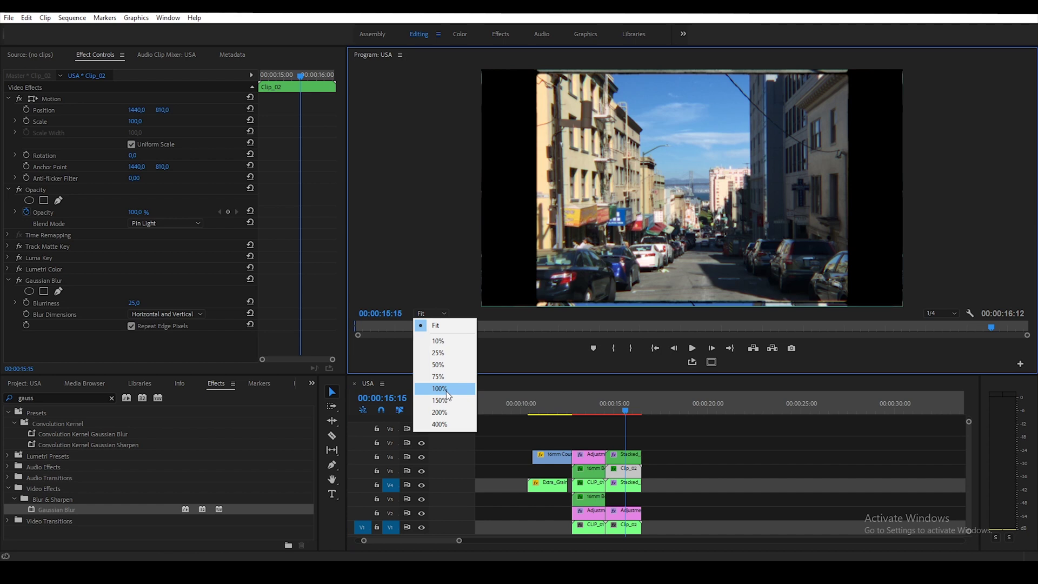
{"action": "left_click", "coordinate": [445, 388]}
{"action": "left_click_drag", "start_coordinate": [600, 302], "coordinate": [443, 303]}
{"action": "left_click_drag", "start_coordinate": [1028, 175], "coordinate": [995, 247]}
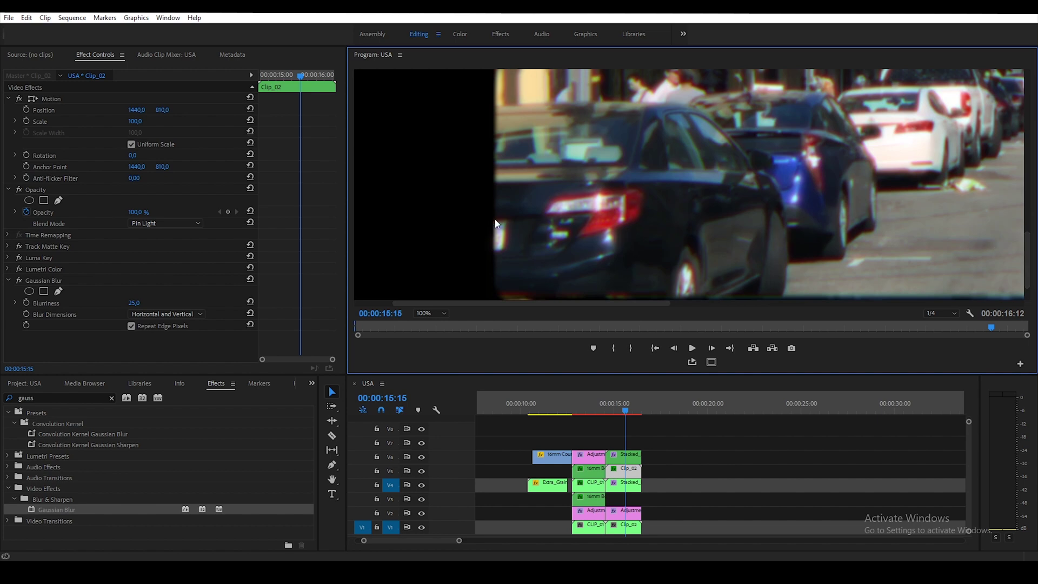
{"action": "left_click_drag", "start_coordinate": [525, 302], "coordinate": [830, 294]}
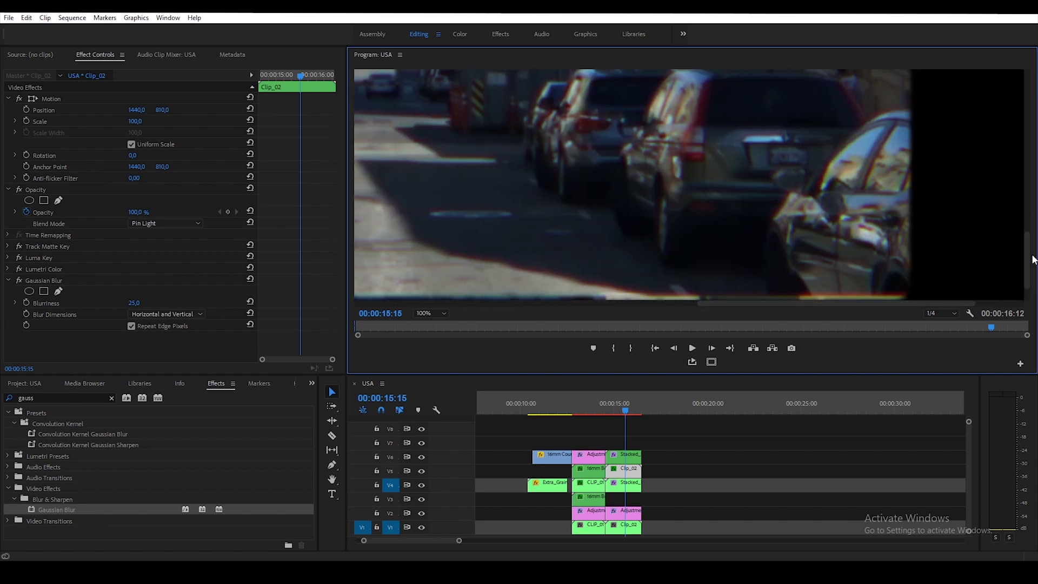
{"action": "left_click_drag", "start_coordinate": [1027, 249], "coordinate": [1030, 76]}
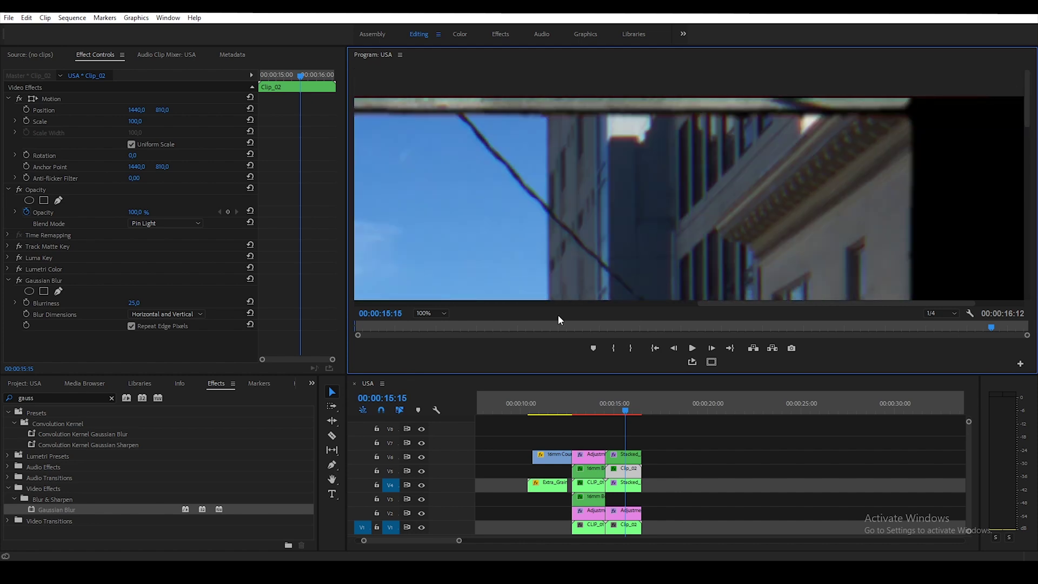
{"action": "left_click", "coordinate": [430, 314]}
{"action": "left_click", "coordinate": [433, 323]}
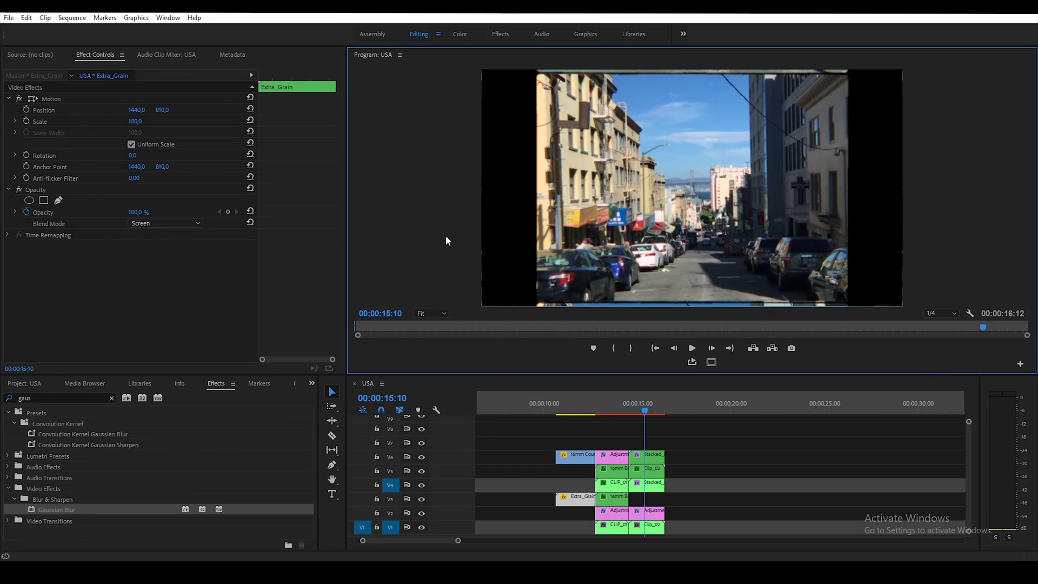
Move the Extra_Grain clip to track V7 above the second clip's stacked border, aligned with the start of Clip_02
{"action": "left_click_drag", "start_coordinate": [565, 495], "coordinate": [689, 485]}
{"action": "left_click", "coordinate": [701, 410]}
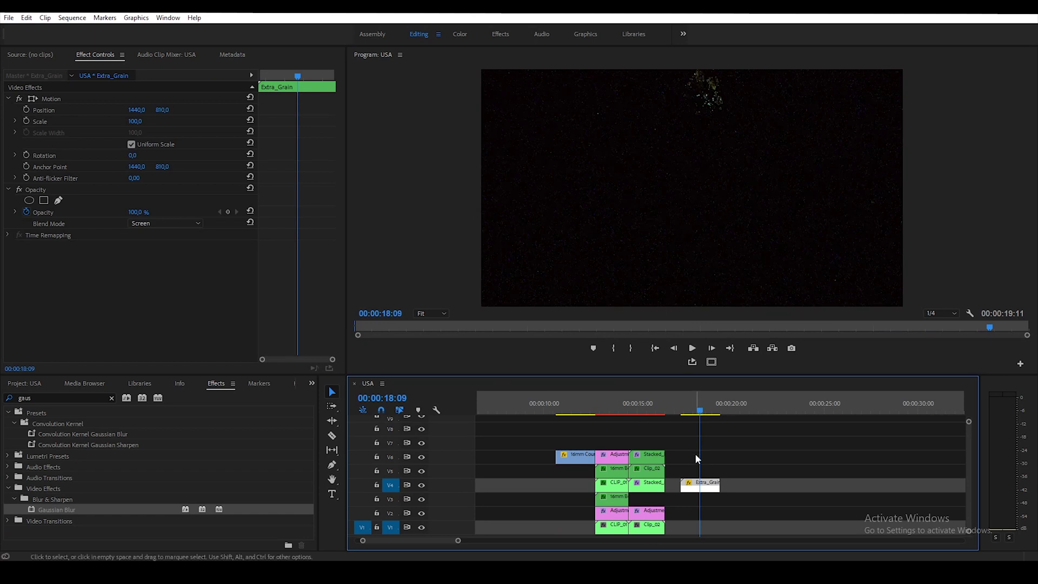
{"action": "left_click_drag", "start_coordinate": [703, 485], "coordinate": [661, 446]}
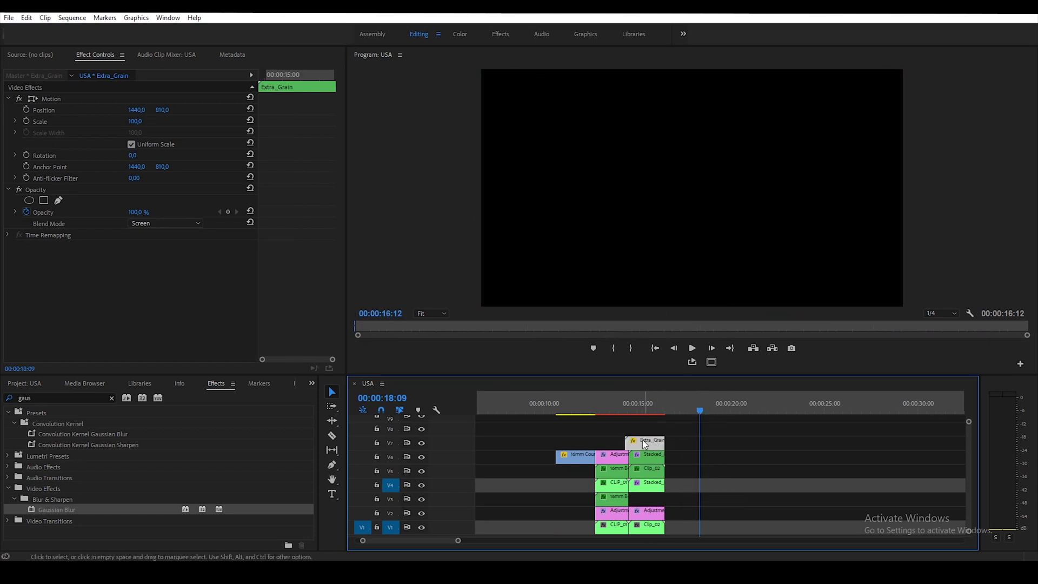
{"action": "left_click", "coordinate": [649, 405]}
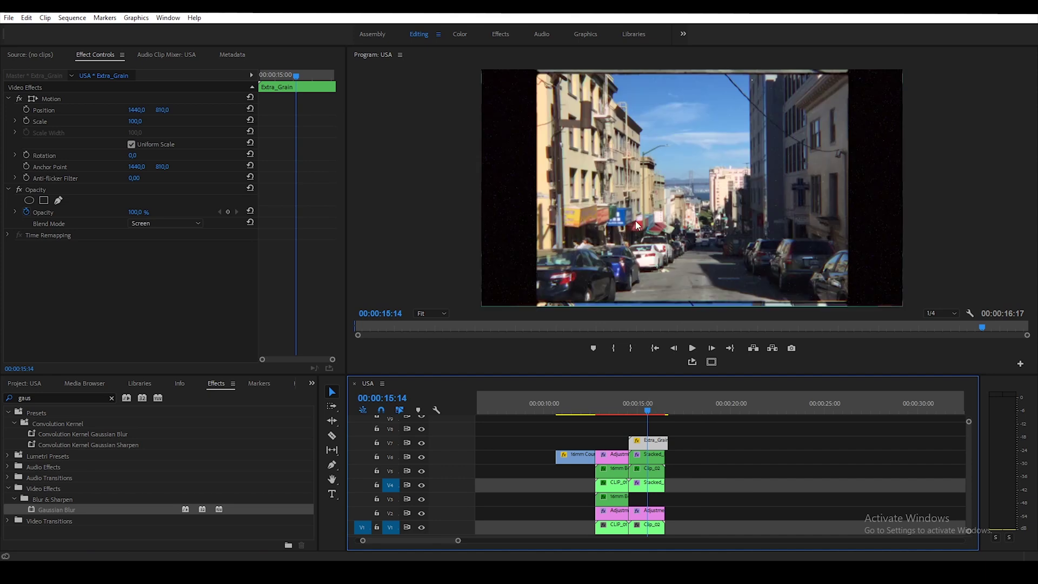
Keep the Extra_Grain clip's blend mode at Screen and set its opacity to 75%
{"action": "left_click", "coordinate": [141, 223]}
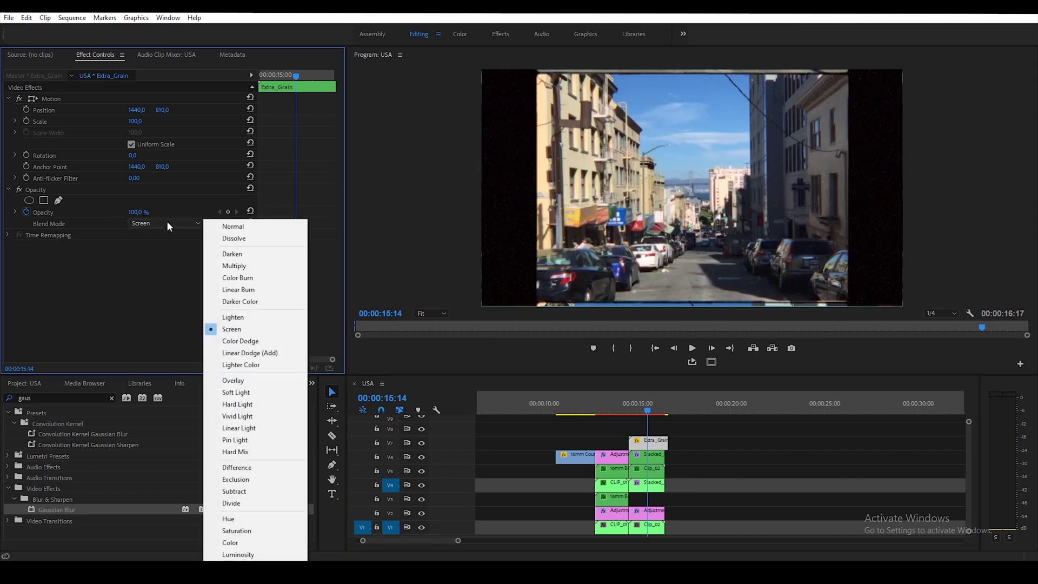
{"action": "left_click", "coordinate": [238, 330]}
{"action": "left_click", "coordinate": [142, 211]}
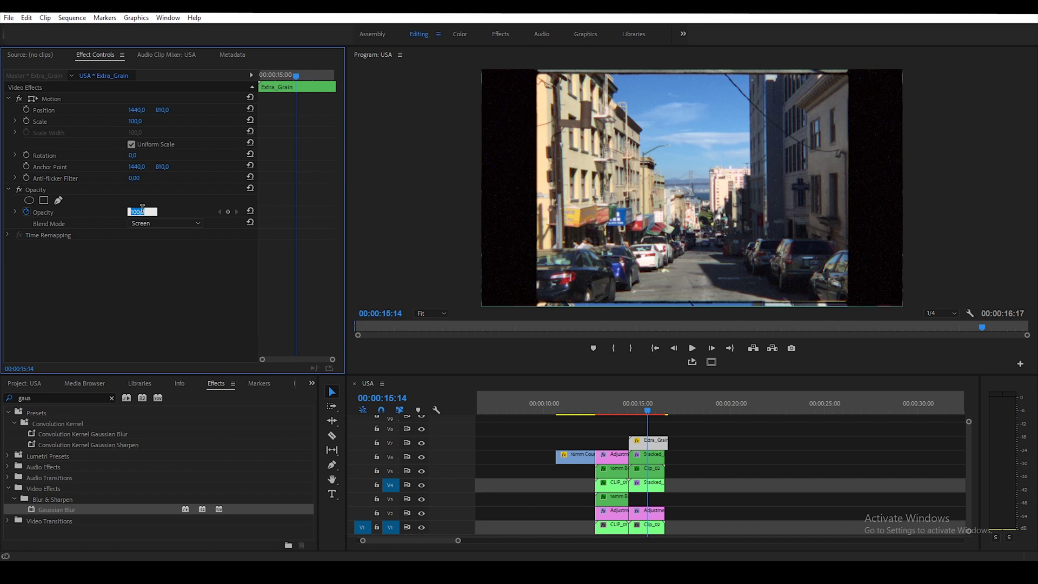
{"action": "type", "text": "75"}
{"action": "key", "text": "Return"}
{"action": "left_click", "coordinate": [719, 471]}
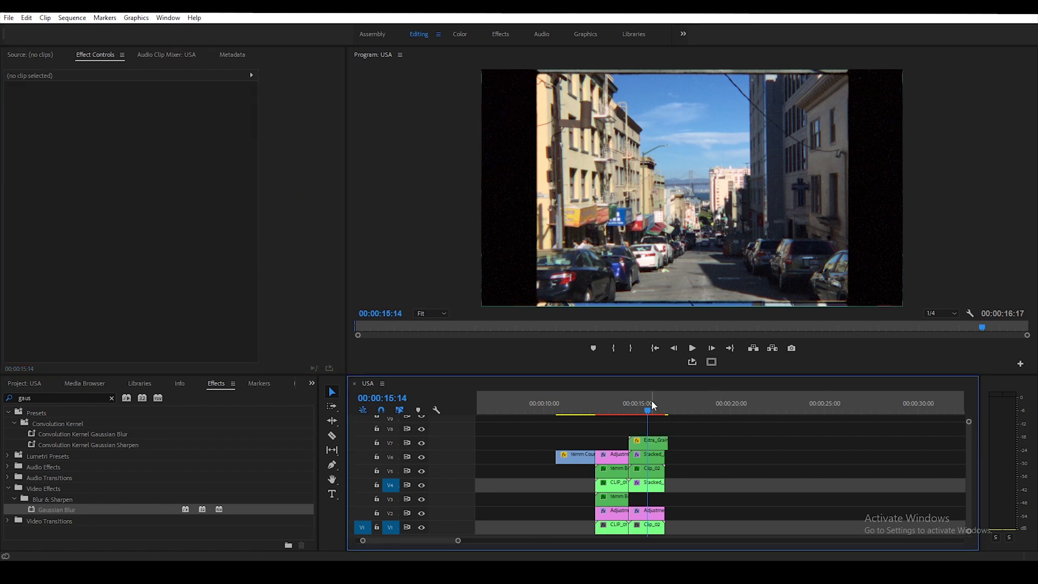
Duplicate the V2 adjustment layer above Clip_02, remove all three effects from the copy and place it on V8 over Extra_Grain
{"action": "left_click", "coordinate": [661, 519]}
{"action": "key", "text": "space"}
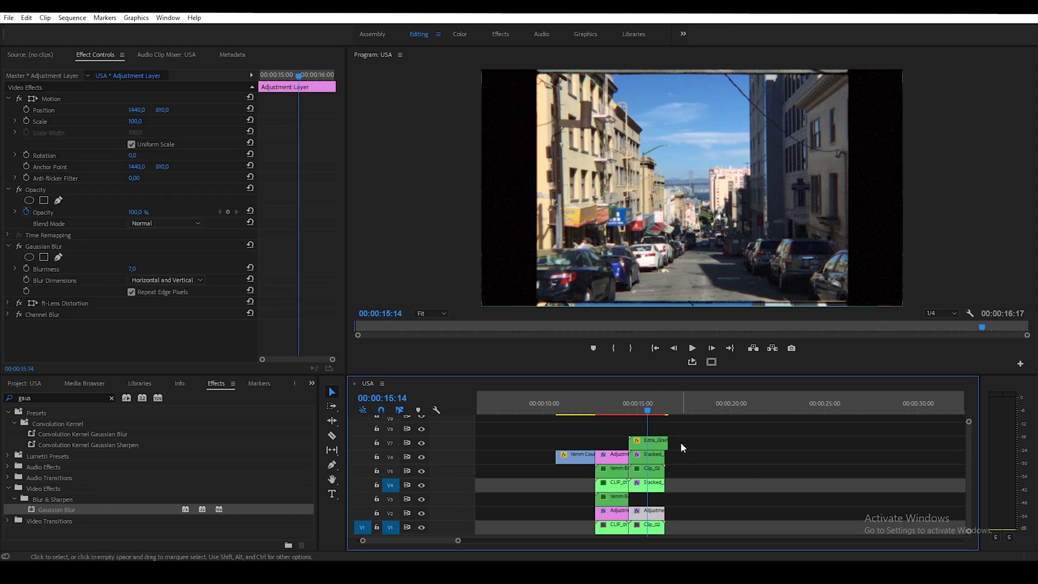
{"action": "key", "text": "ctrl+v"}
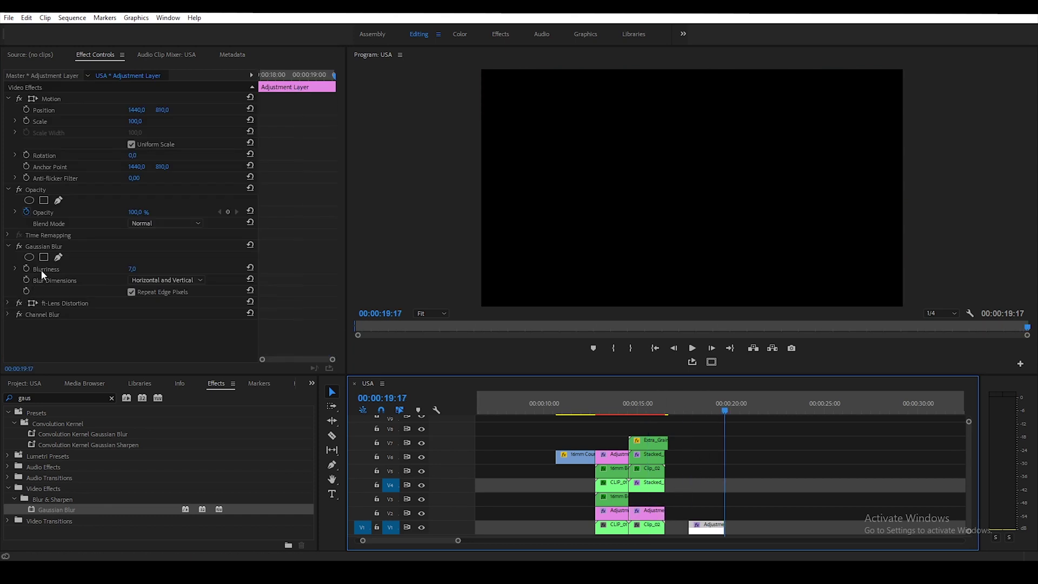
{"action": "left_click", "coordinate": [48, 246]}
{"action": "key", "text": "Delete"}
{"action": "key", "text": "Delete"}
{"action": "key", "text": "Delete"}
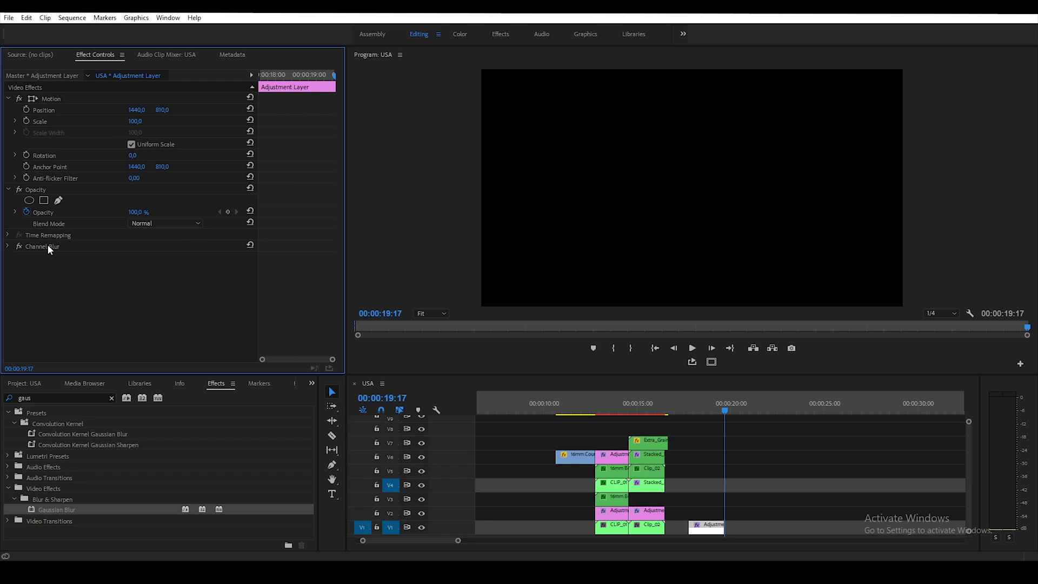
{"action": "left_click_drag", "start_coordinate": [706, 524], "coordinate": [646, 427]}
Find the FilmConvert Pro 2.1 effect and apply it to the adjustment layer on V8, with the playhead over that layer
{"action": "double_click", "coordinate": [25, 397]}
{"action": "type", "text": "film"}
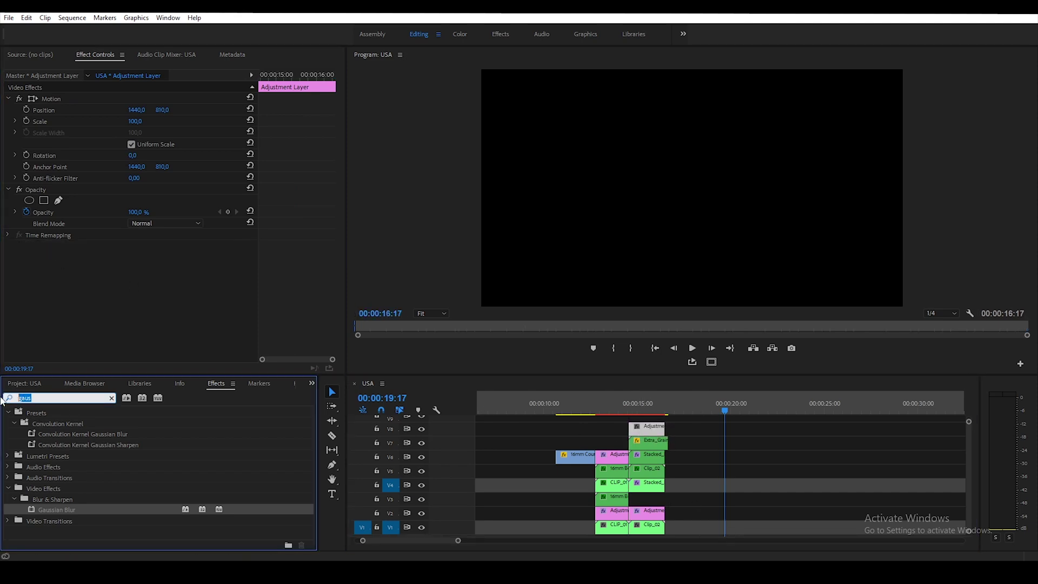
{"action": "type", "text": " conv"}
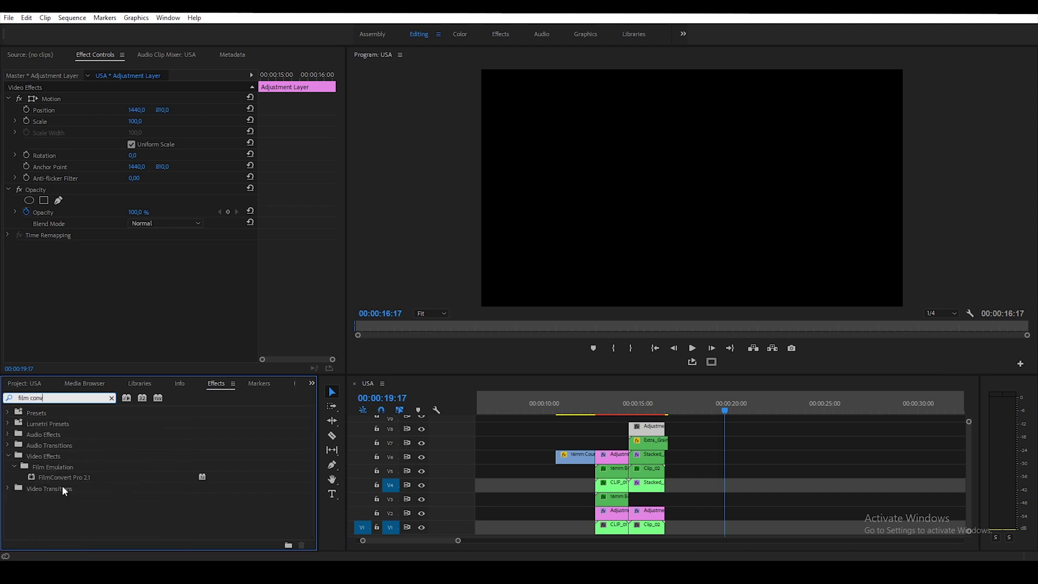
{"action": "left_click_drag", "start_coordinate": [73, 478], "coordinate": [649, 428]}
{"action": "left_click", "coordinate": [643, 404]}
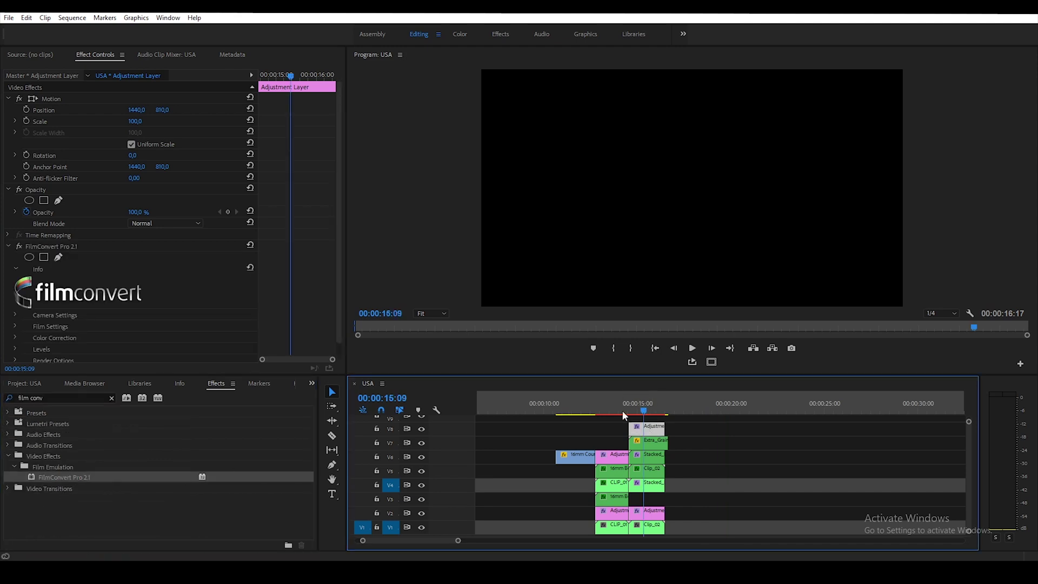
Set Film Color and Curve to 0% in FilmConvert's Film Settings
{"action": "left_click", "coordinate": [14, 325]}
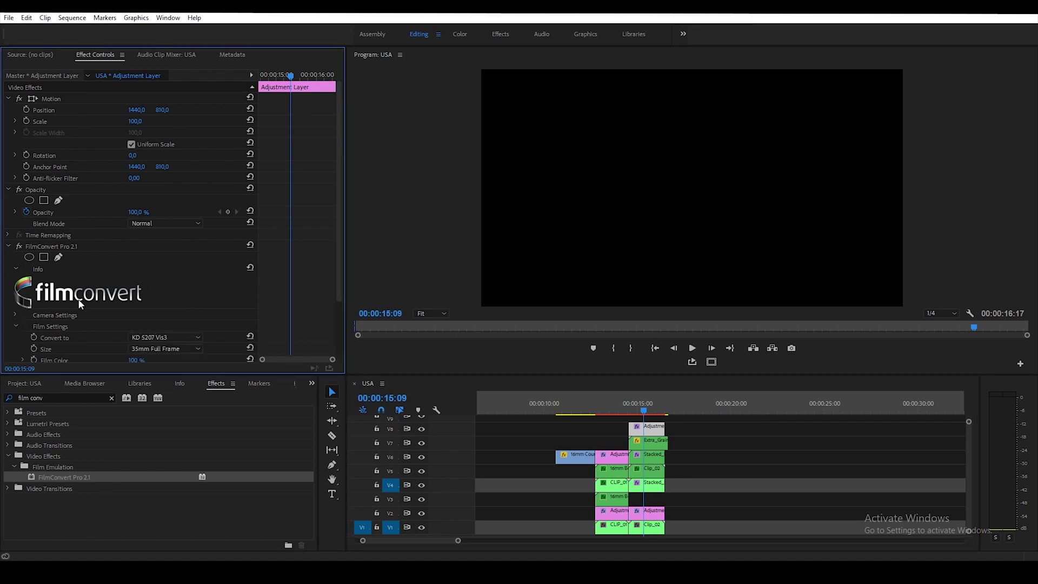
{"action": "scroll", "coordinate": [149, 318], "scroll_direction": "down", "scroll_amount": 2}
{"action": "left_click", "coordinate": [131, 311]}
{"action": "type", "text": "0"}
{"action": "key", "text": "Return"}
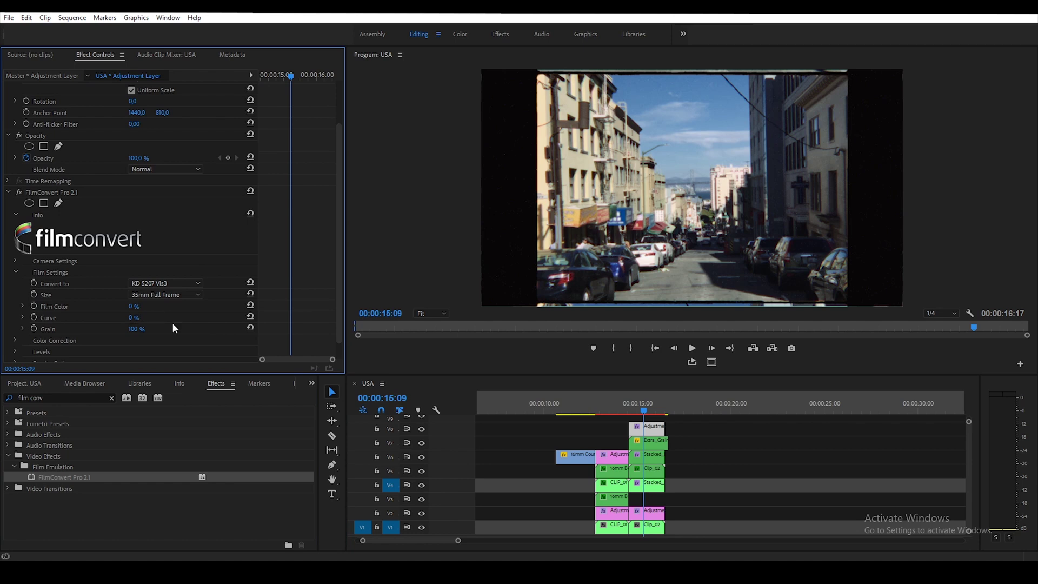
Try 8mm as FilmConvert's film size, choose Super 8 instead, and set Grain to 150%
{"action": "left_click", "coordinate": [148, 296]}
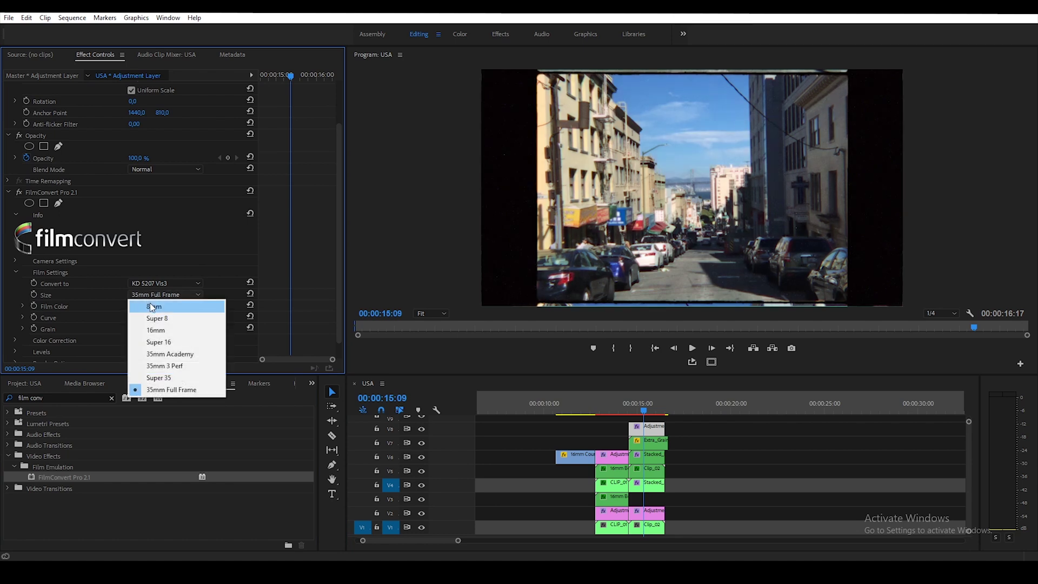
{"action": "left_click", "coordinate": [153, 310]}
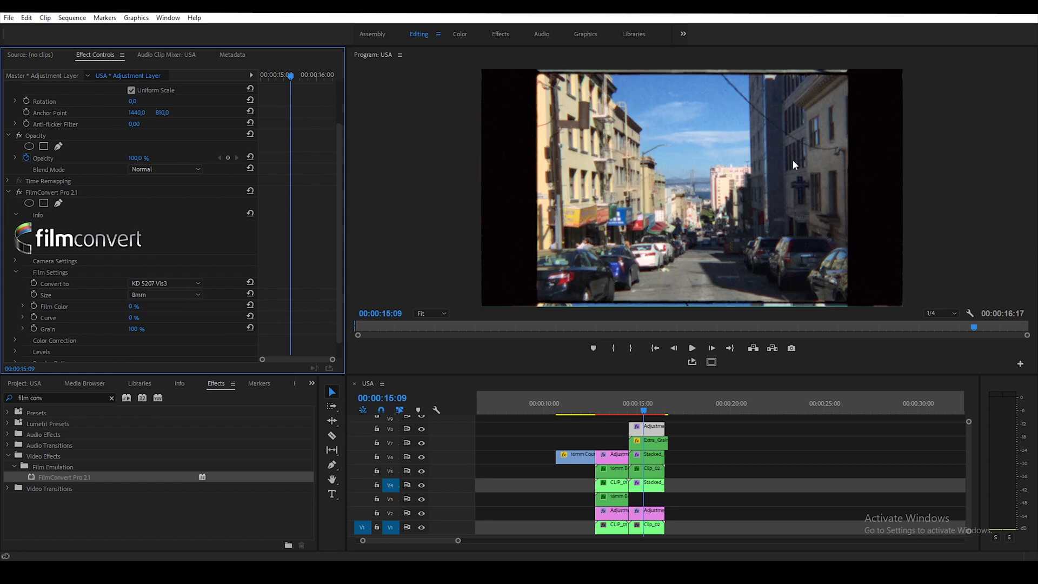
{"action": "left_click", "coordinate": [140, 294]}
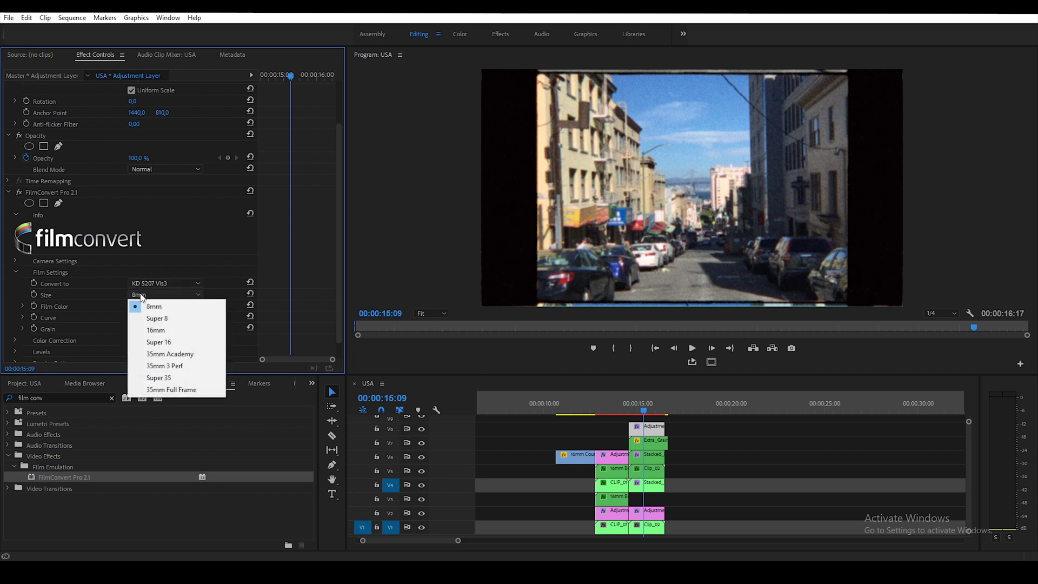
{"action": "left_click", "coordinate": [157, 318]}
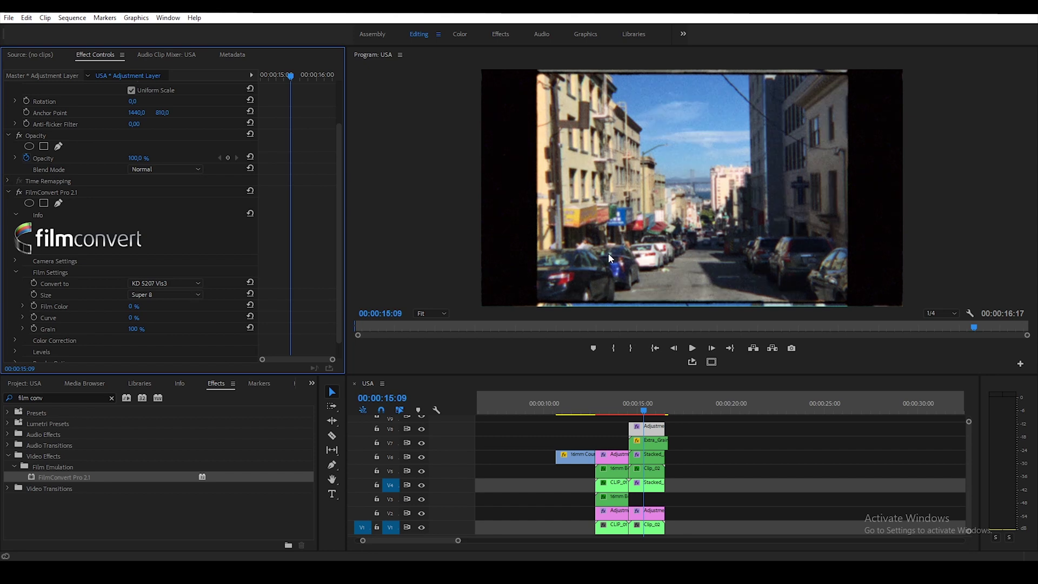
{"action": "left_click", "coordinate": [141, 327]}
{"action": "type", "text": "150"}
{"action": "key", "text": "Return"}
Review the finished film look in an enlarged preview and by scrubbing over Clip_02, and save the project
{"action": "key", "text": "grave"}
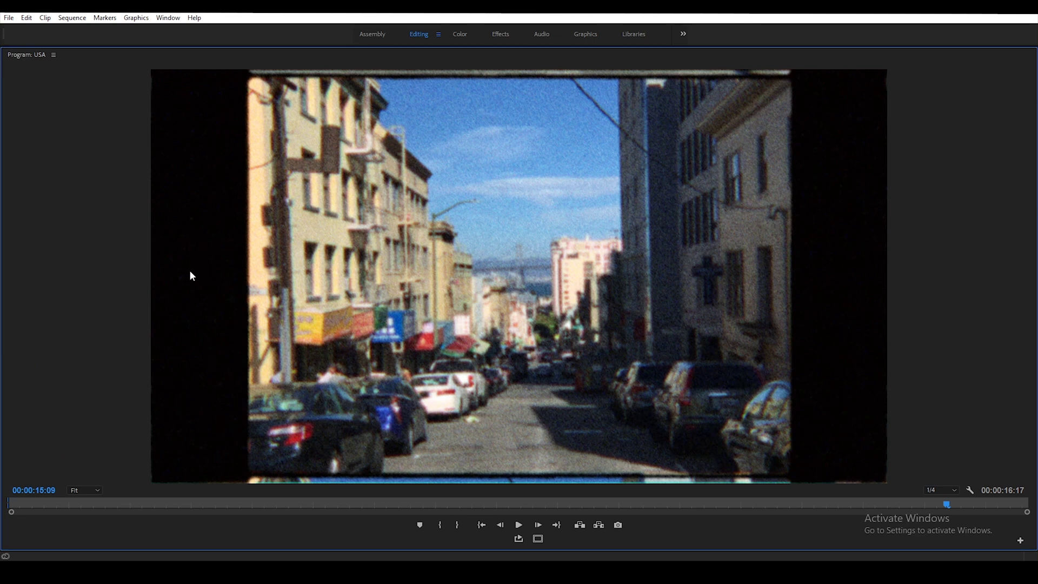
{"action": "key", "text": "ctrl+s"}
{"action": "key", "text": "grave"}
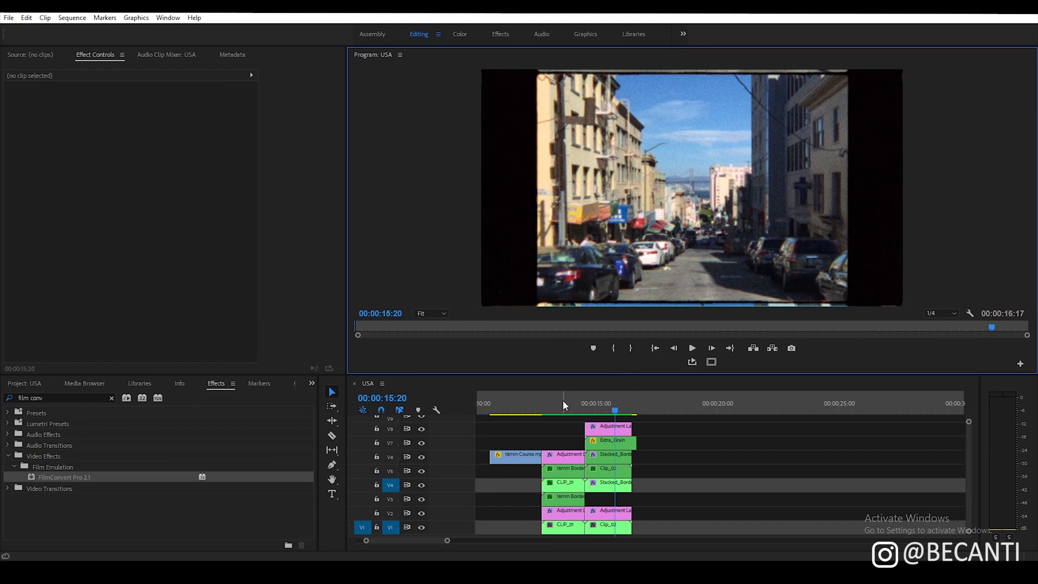
{"action": "left_click_drag", "start_coordinate": [565, 404], "coordinate": [618, 399]}
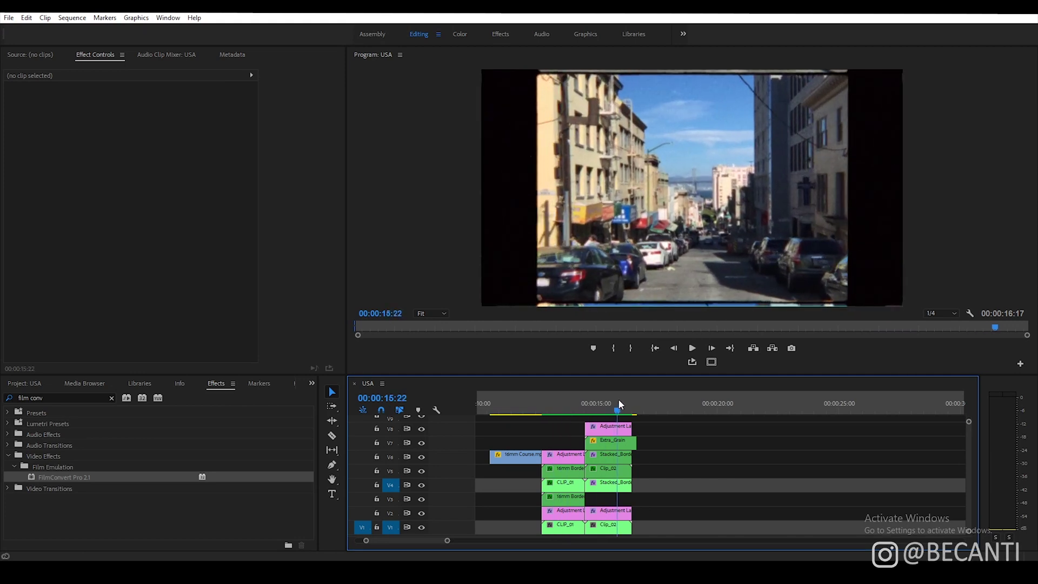